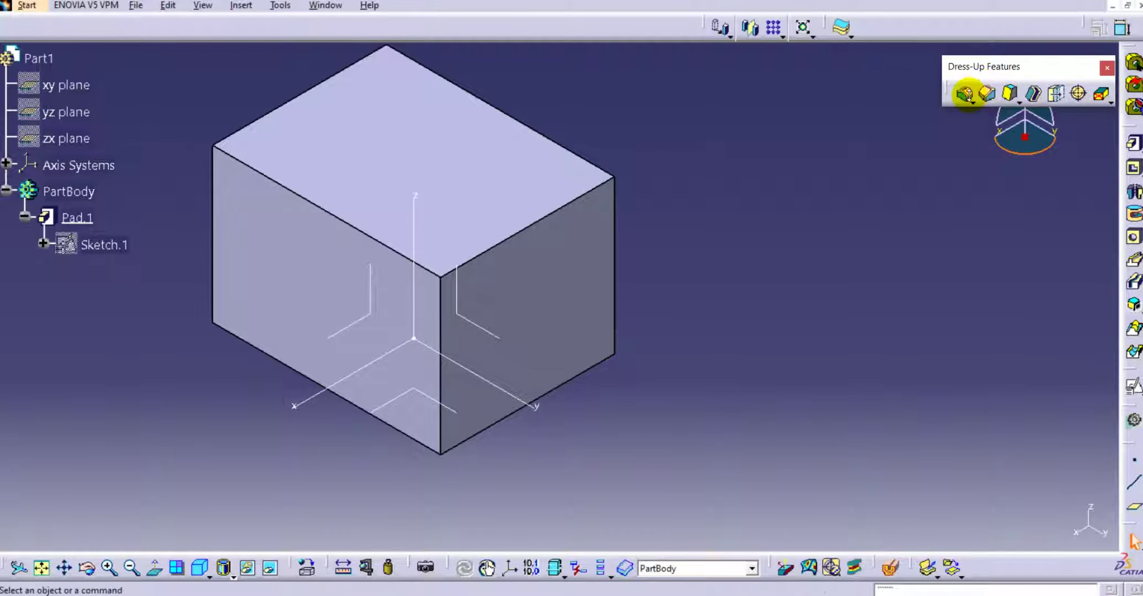
- Examine the Draft Angle settings for faces, neutral element, pulling direction and parting element, and close the definition without applying a draft
left_click(971, 100)
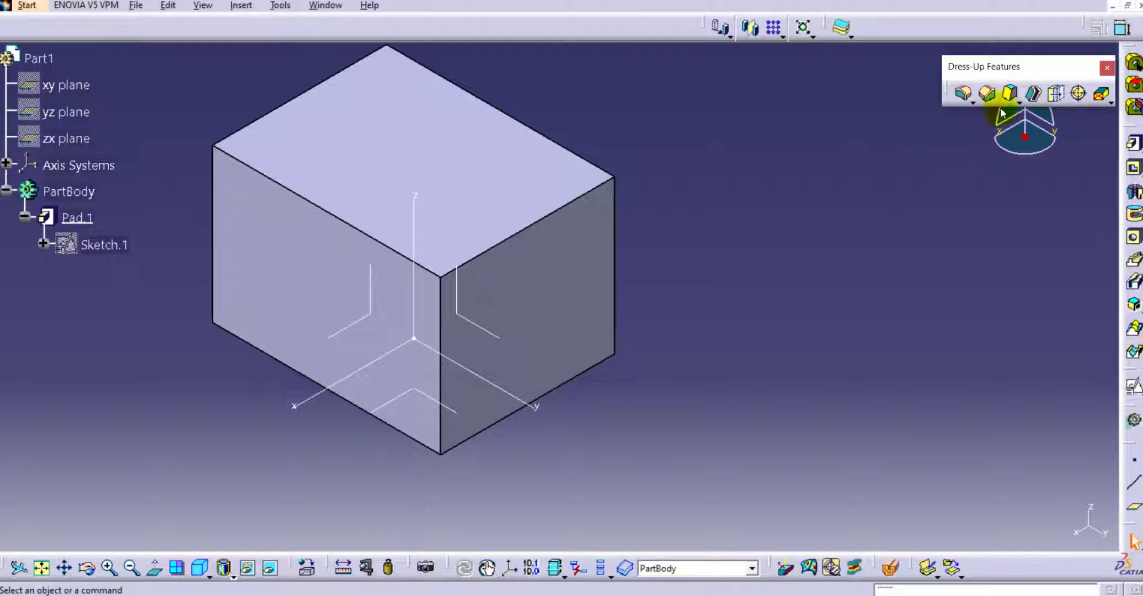
left_click(1018, 103)
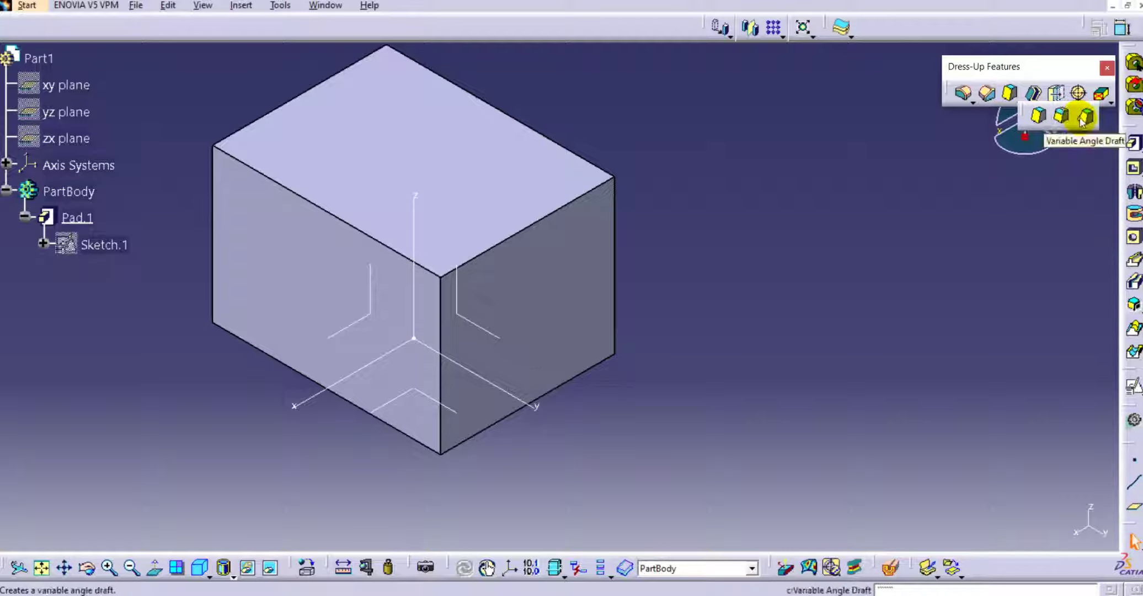
left_click(1039, 116)
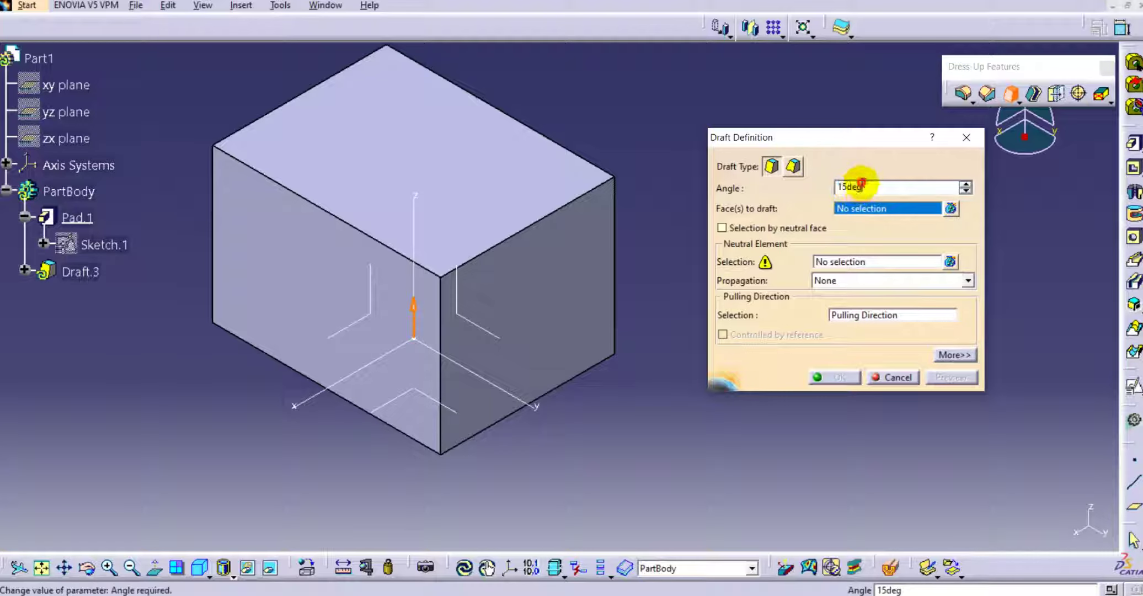
left_click(865, 212)
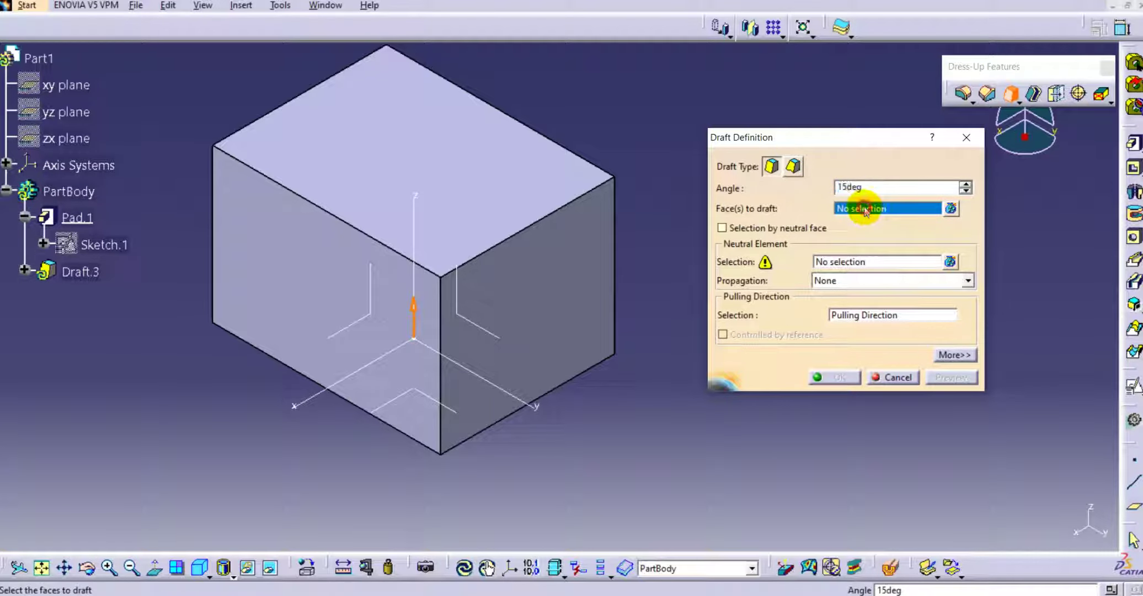
left_click(841, 265)
left_click(879, 315)
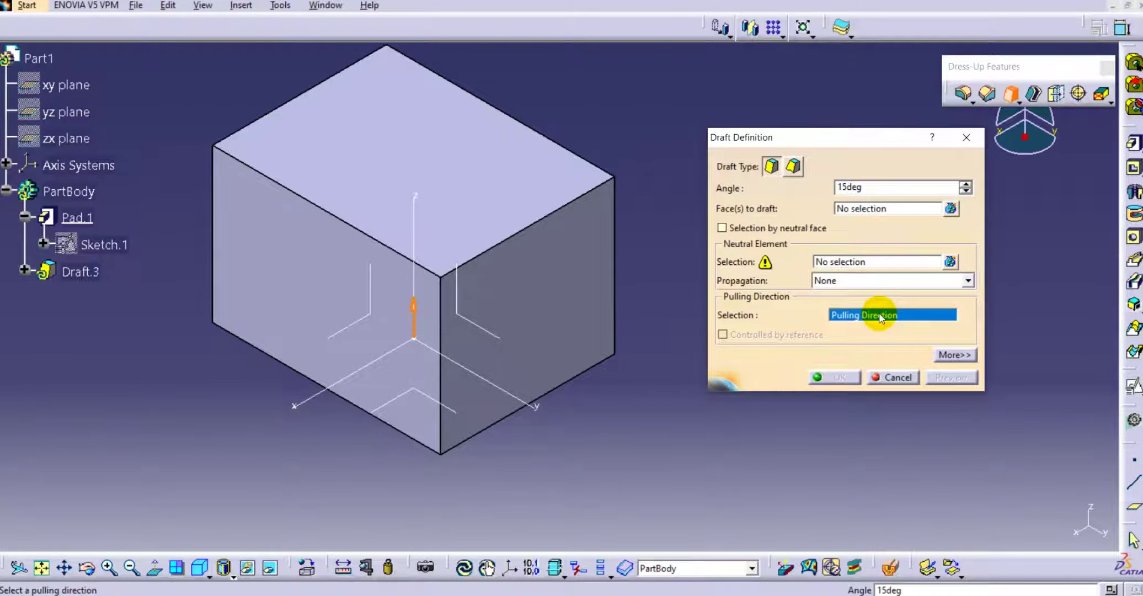
left_click(950, 354)
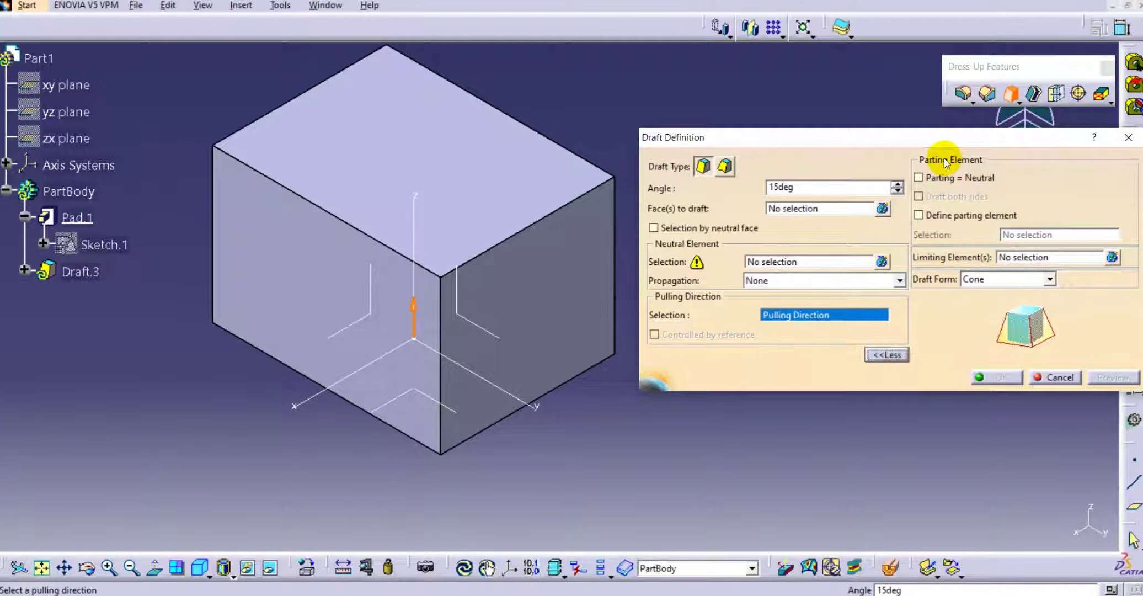
left_click(1056, 377)
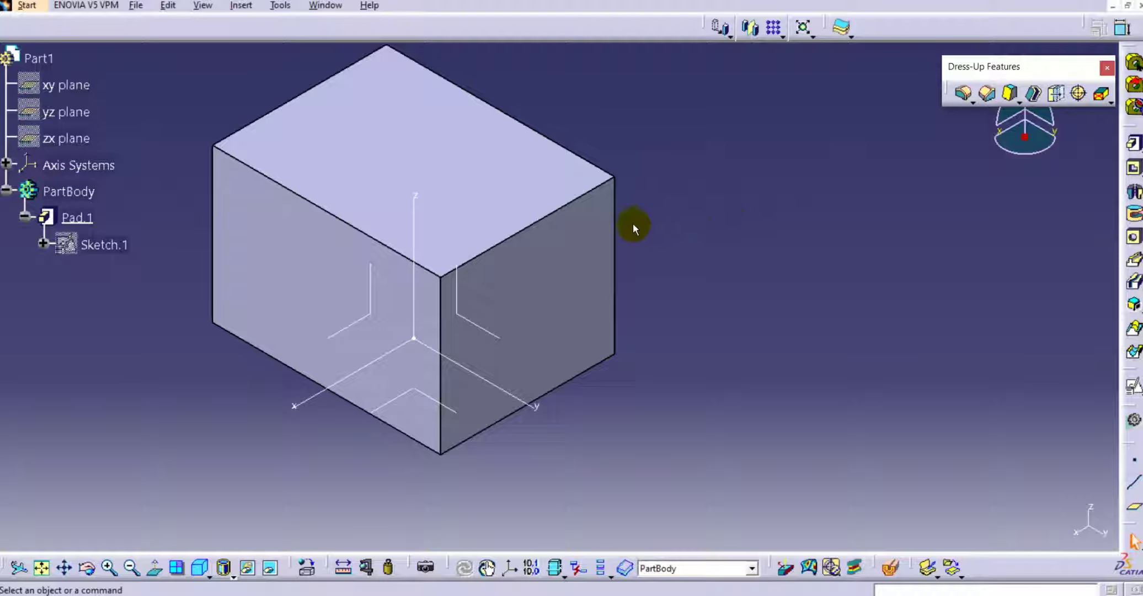
- Start a constant-angle draft on the block and set its angle to 5 degrees
middle_click_drag(666, 248, 701, 268)
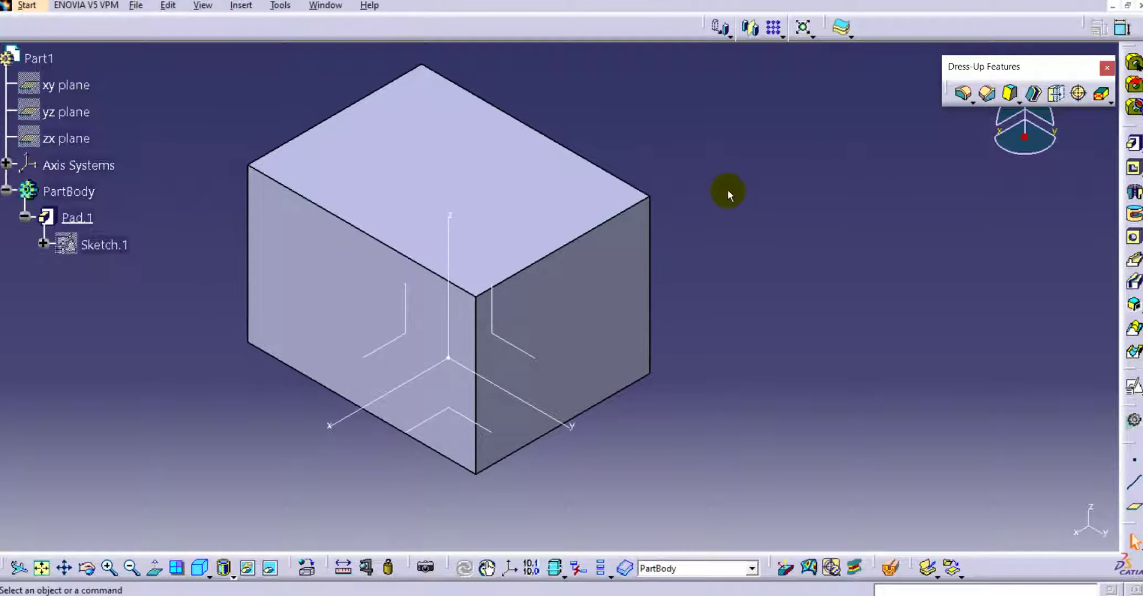
middle_click_drag(281, 255, 846, 309)
left_click(851, 250)
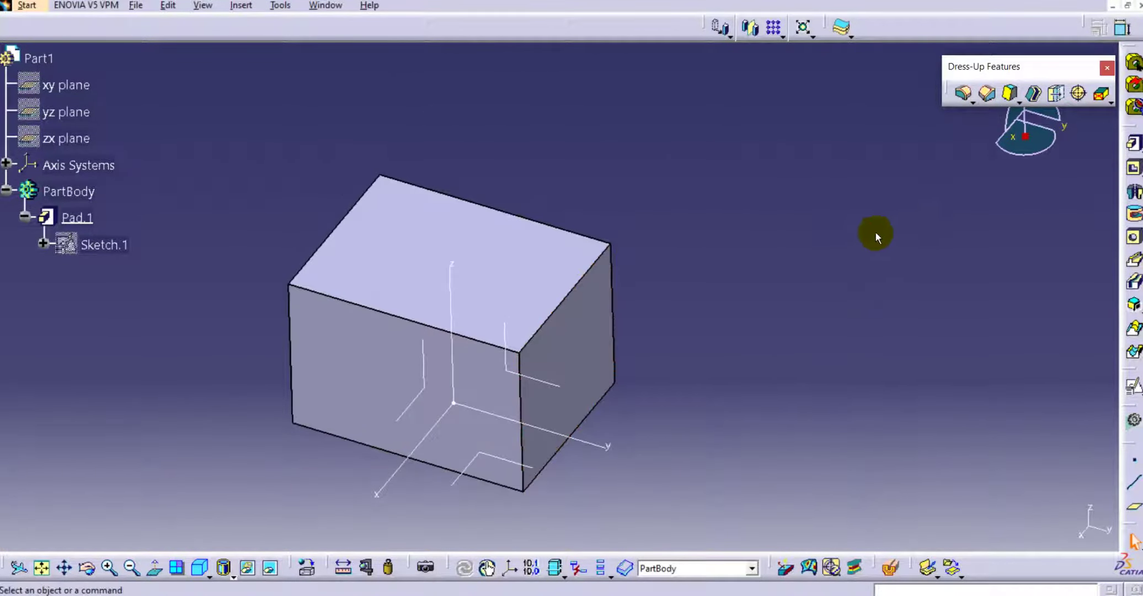
middle_click_drag(556, 331, 579, 257)
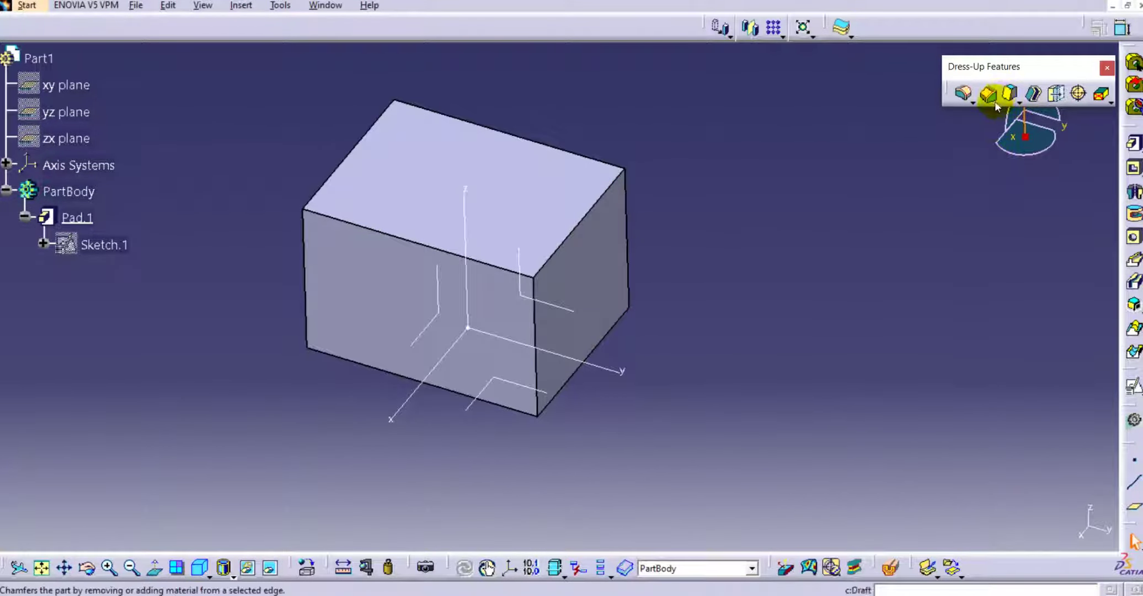
left_click(1018, 98)
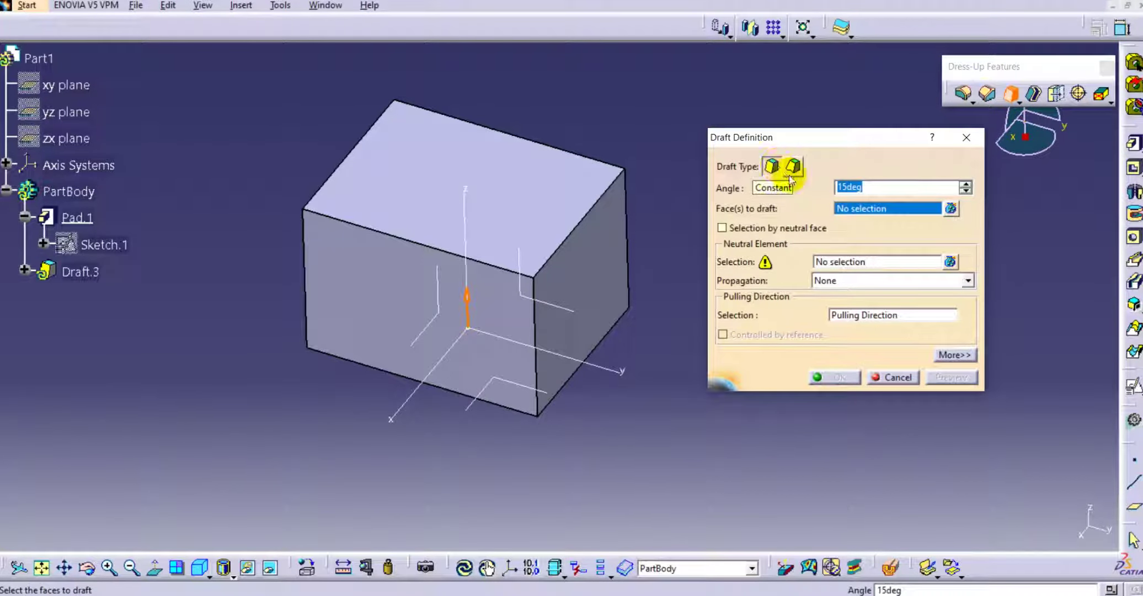
left_click(876, 191)
double_click(841, 190)
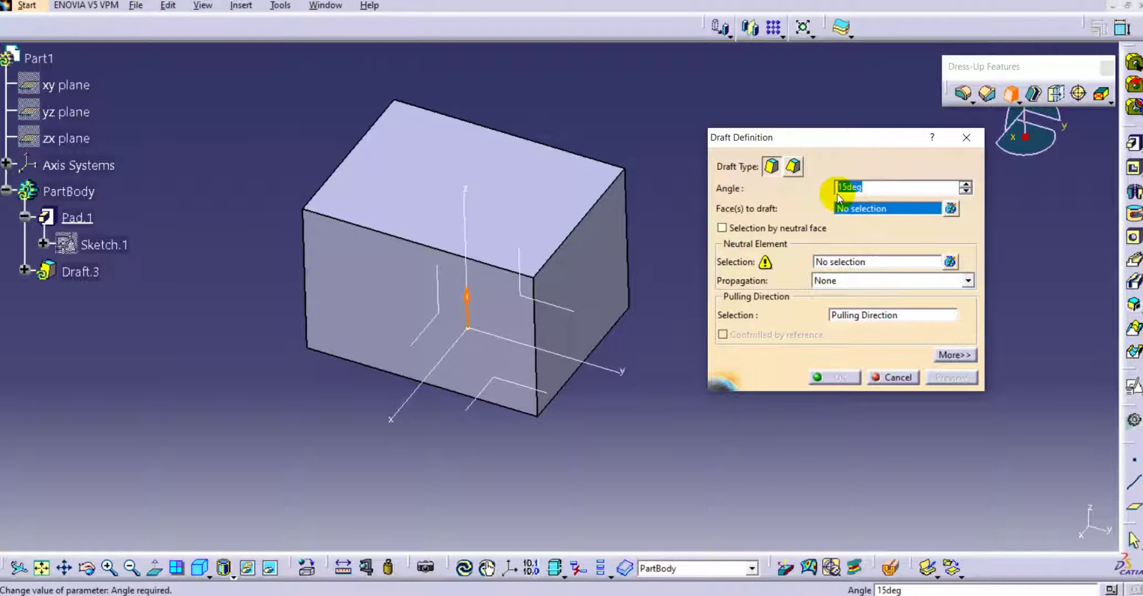
type("5")
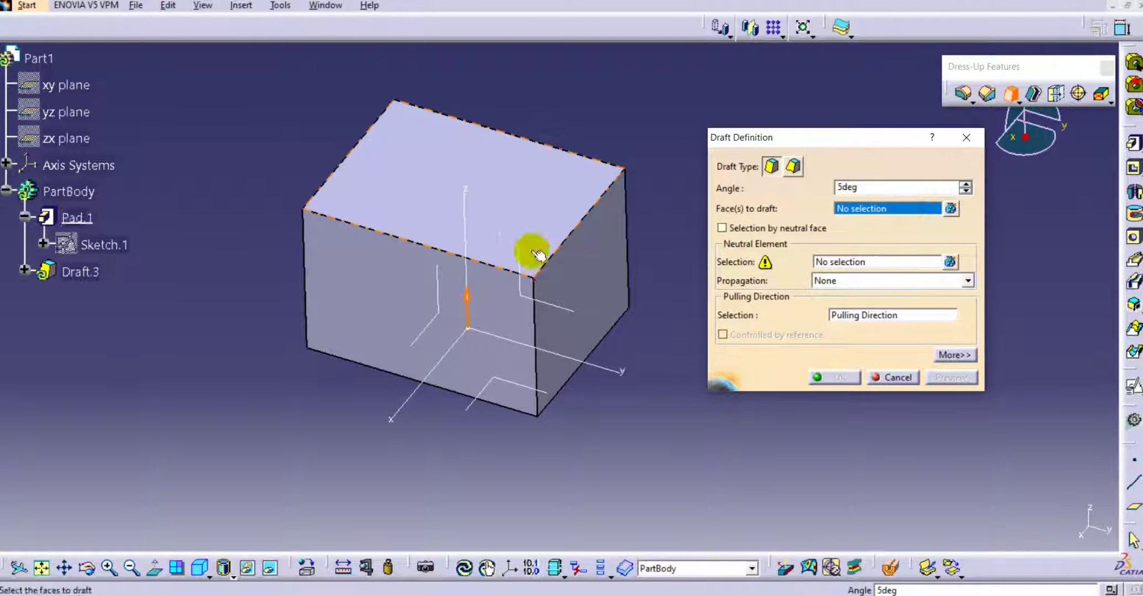
- Choose the block's side face on the positive Y end as the face to draft and the top face as the neutral element
middle_click_drag(620, 199, 589, 217)
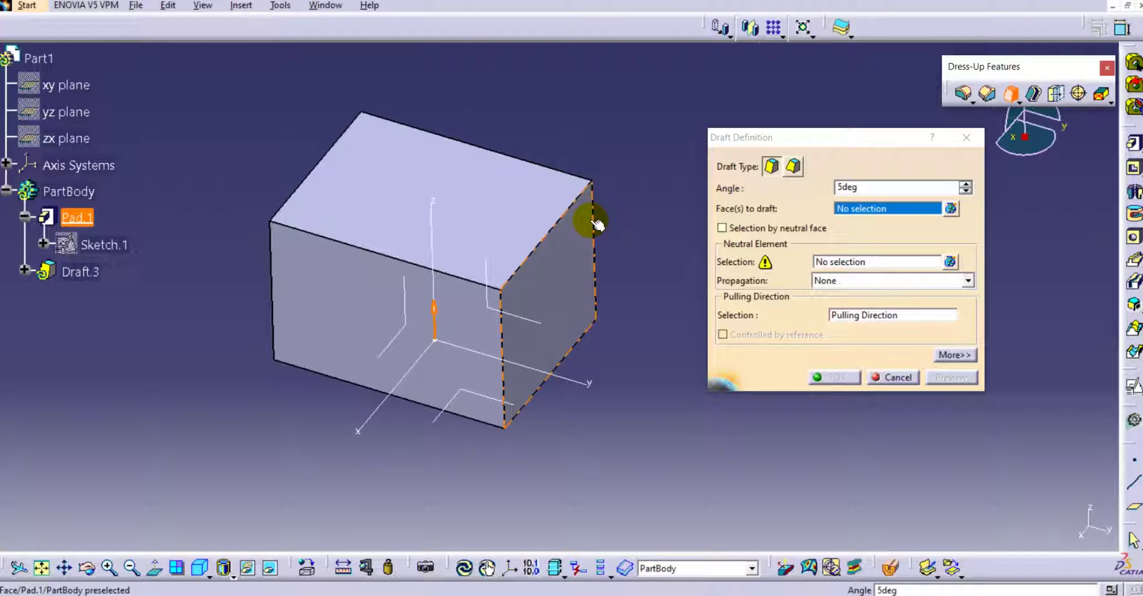
left_click(881, 212)
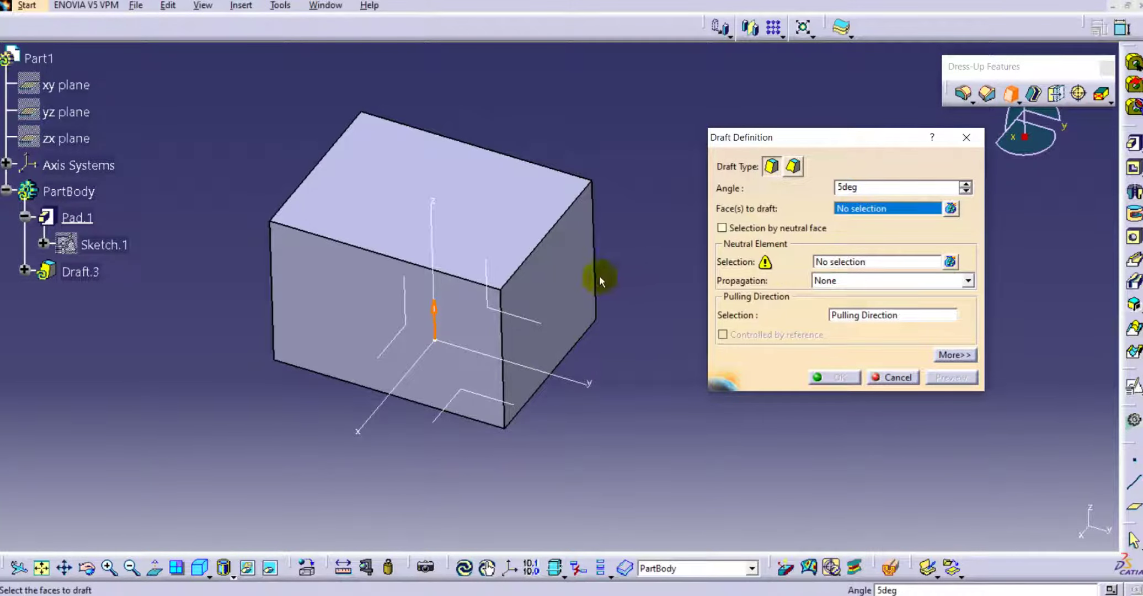
left_click(580, 279)
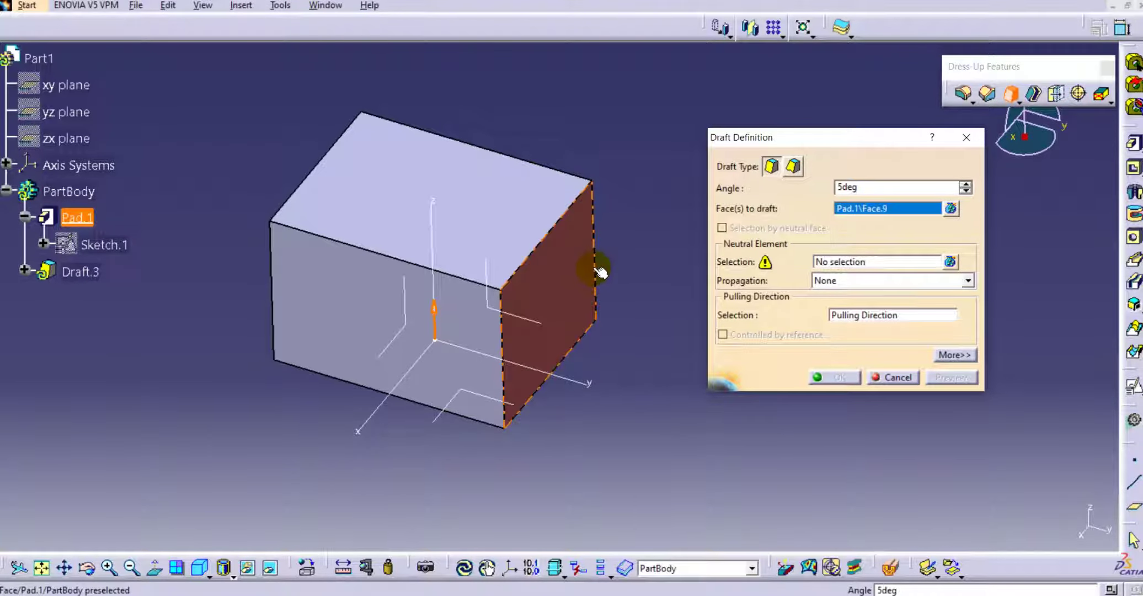
middle_click_drag(541, 268, 496, 278)
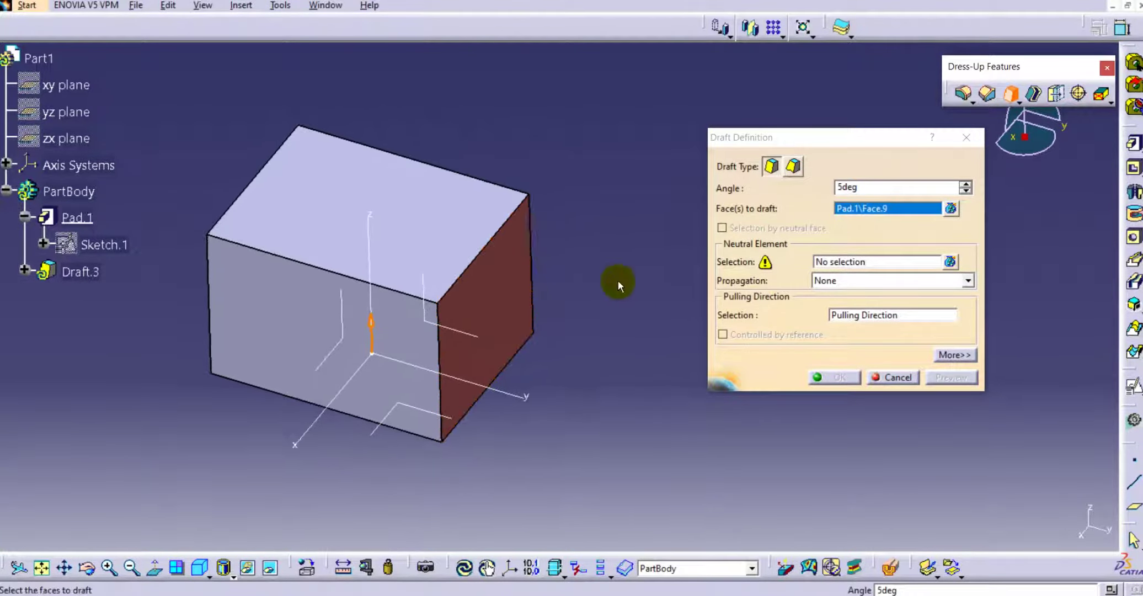
left_click(852, 263)
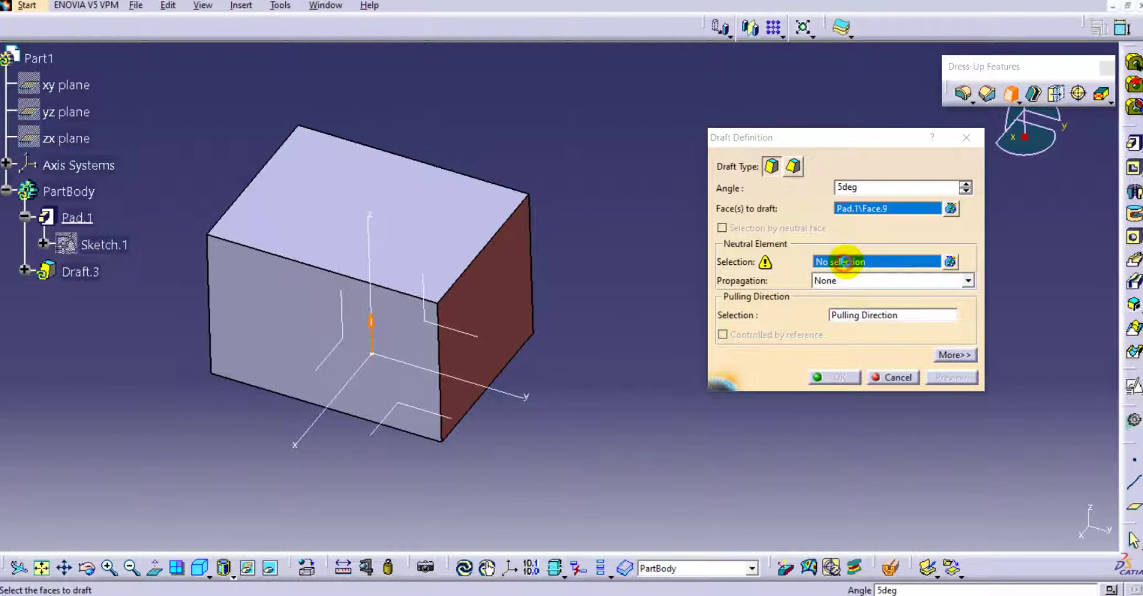
left_click(404, 200)
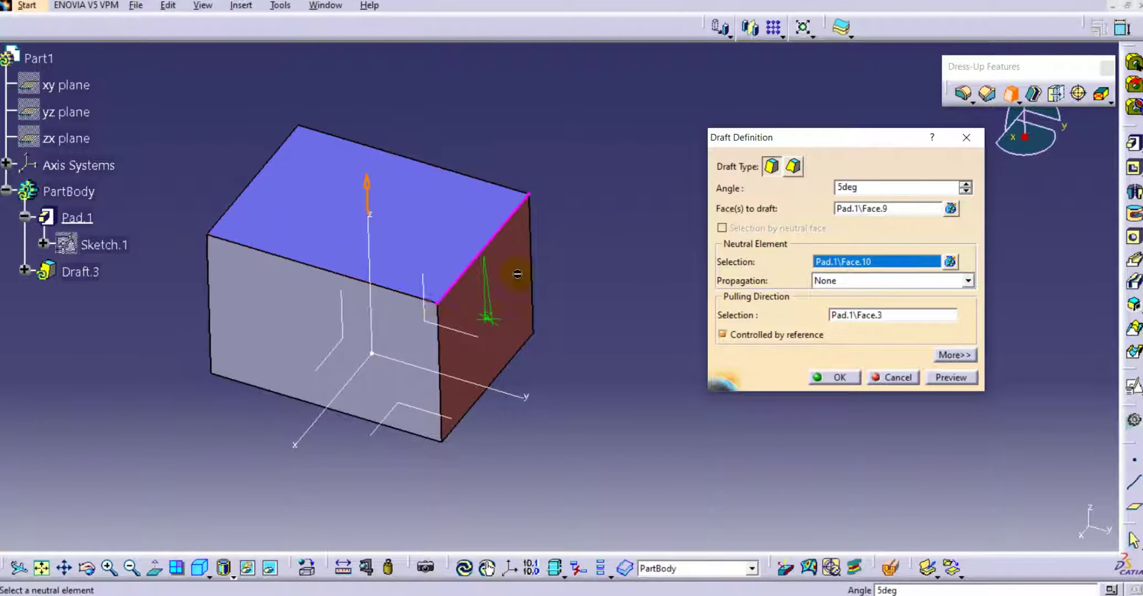
- Set the draft angle to 4 degrees, preview the result and apply the draft
double_click(487, 319)
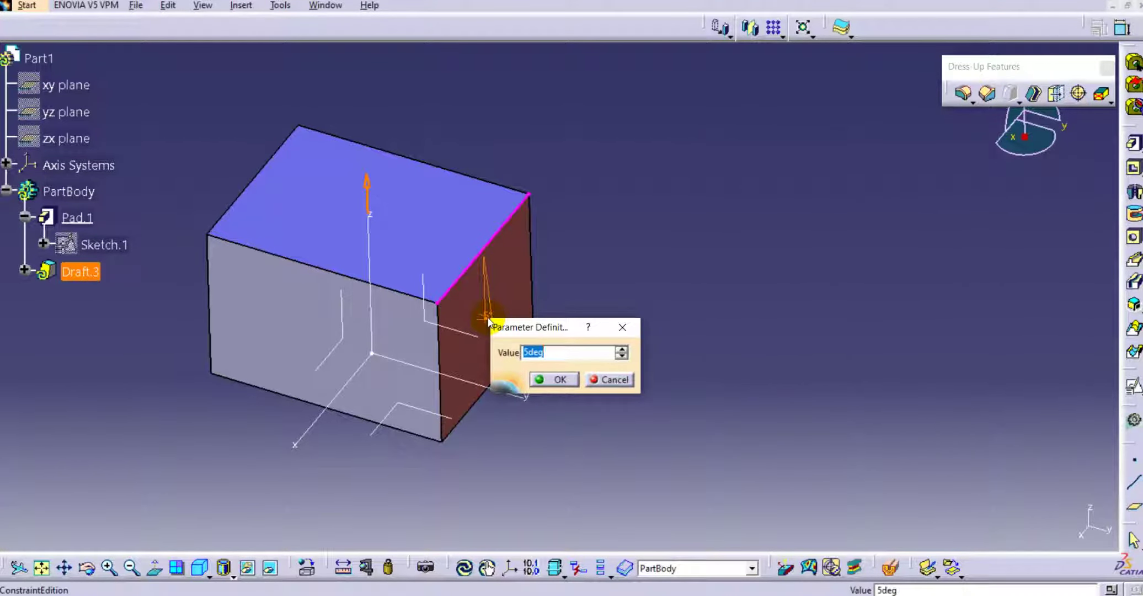
key("Return")
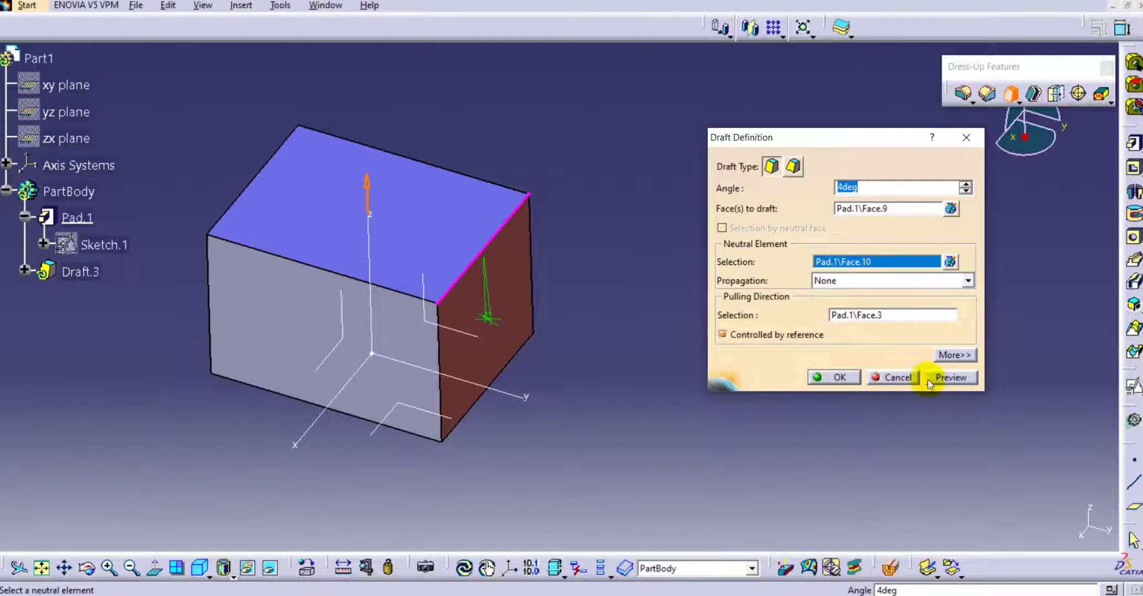
left_click(951, 376)
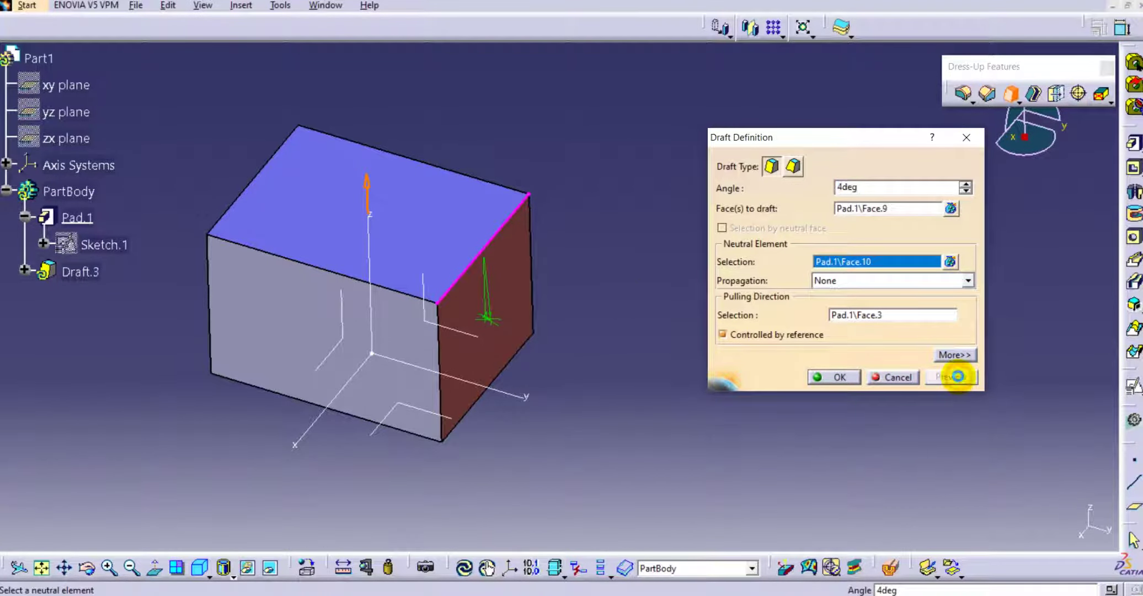
left_click(838, 377)
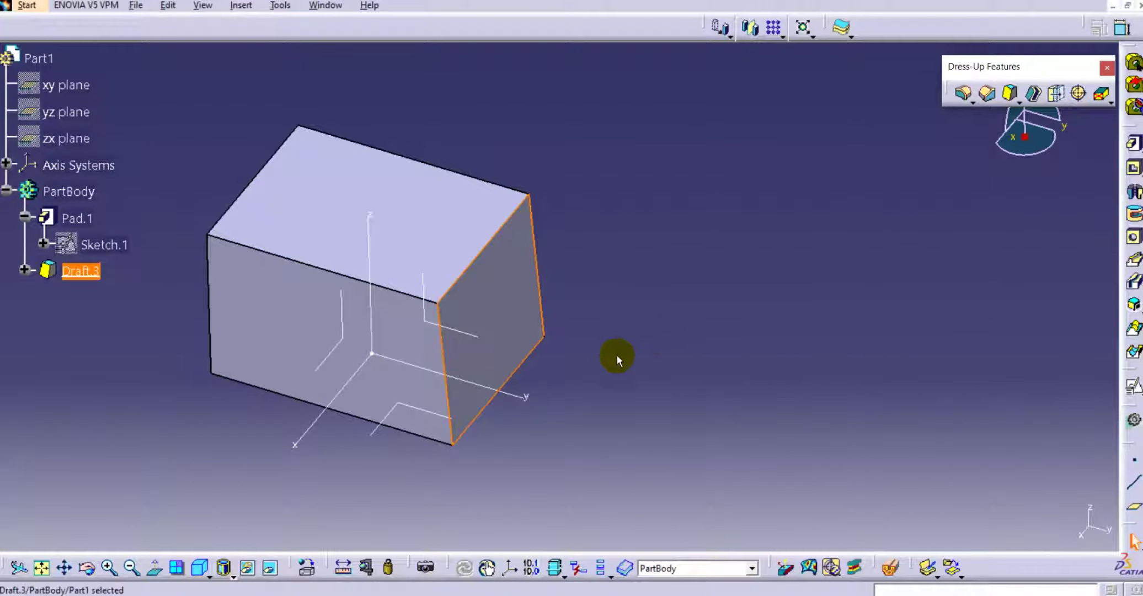
- Edit the draft to add the block's front face on the positive X side to the drafted faces
left_click(594, 359)
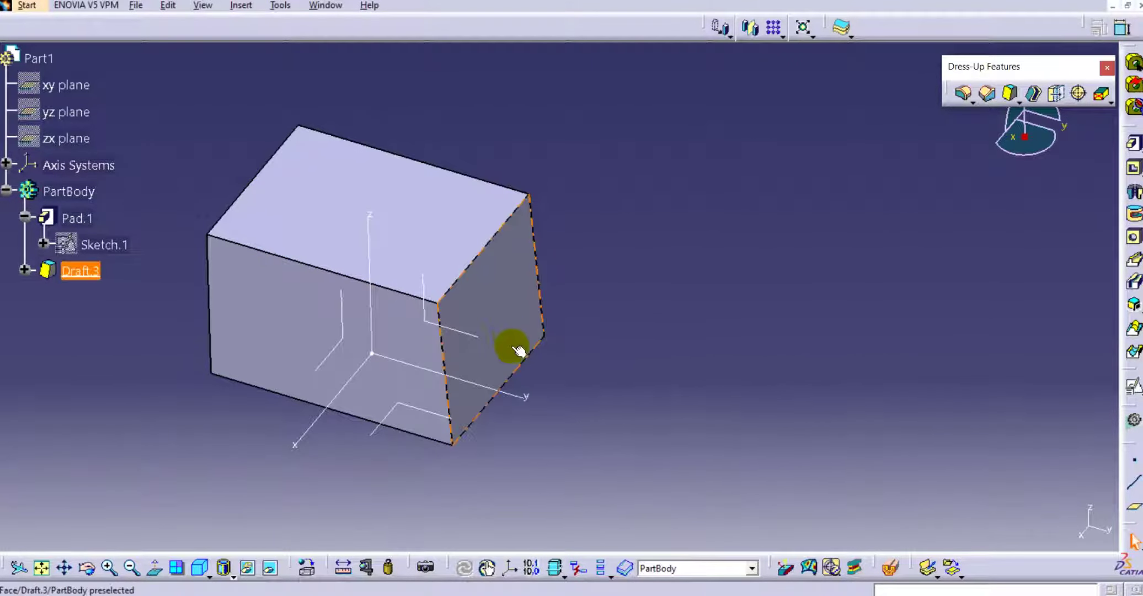
double_click(81, 271)
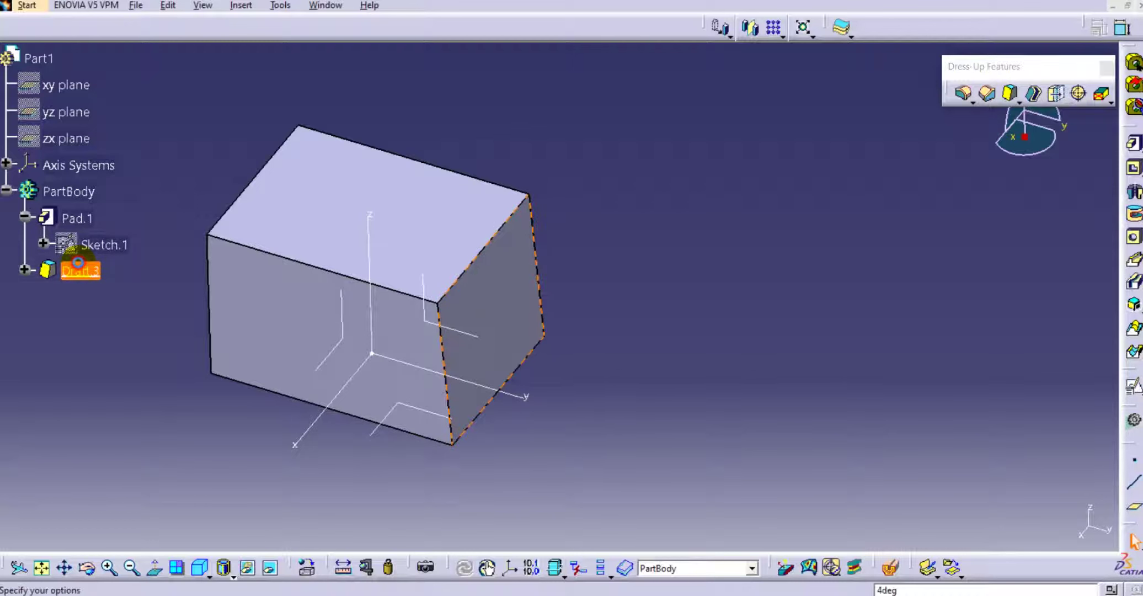
left_click(871, 262)
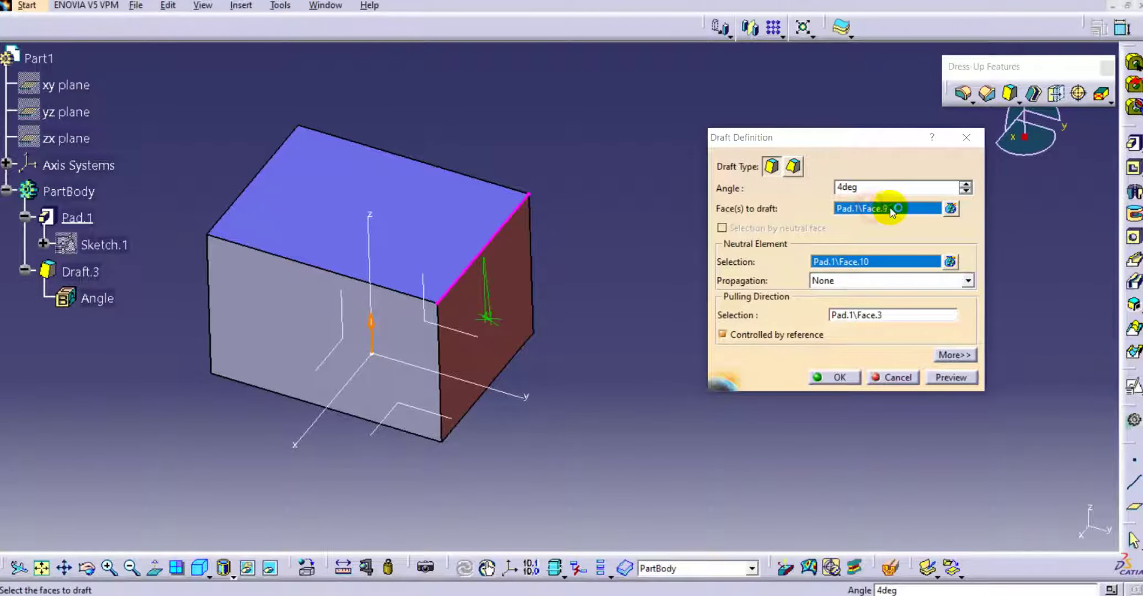
left_click(871, 209)
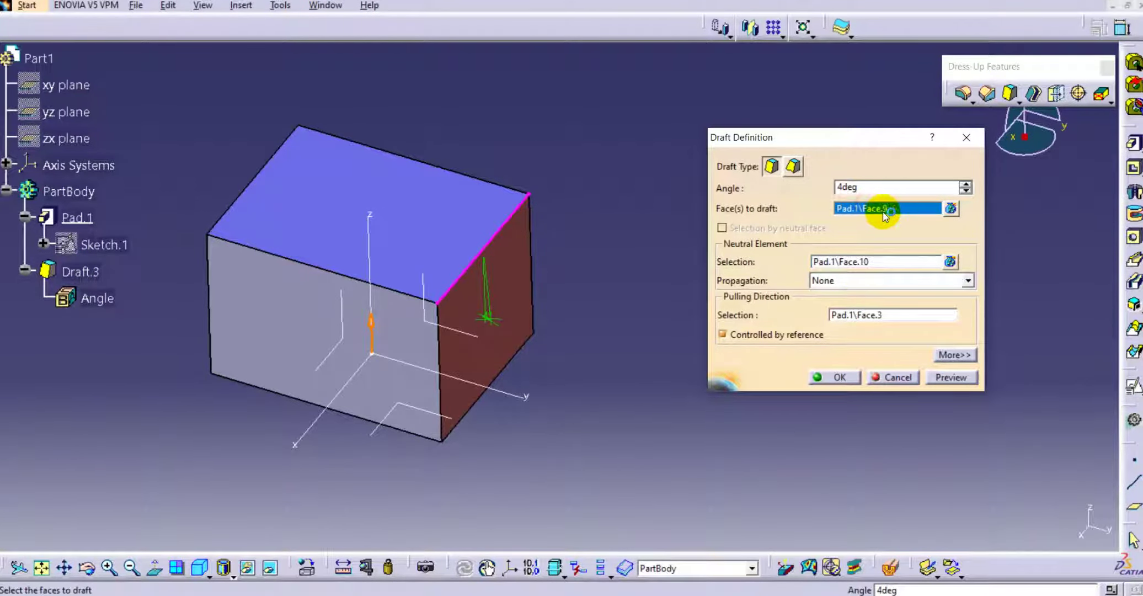
left_click(318, 292)
left_click(840, 377)
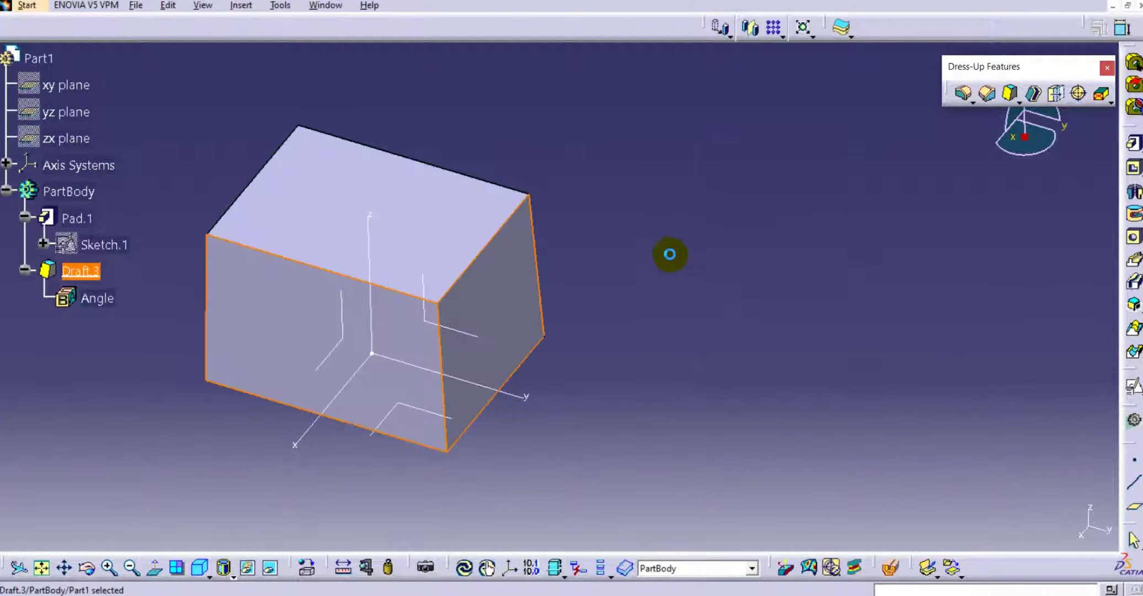
- Change the angle of the two-face draft to 10 degrees
mouse_move(636, 202)
middle_mouse_down()
mouse_move(482, 234)
mouse_move(459, 307)
mouse_move(632, 218)
middle_mouse_up()
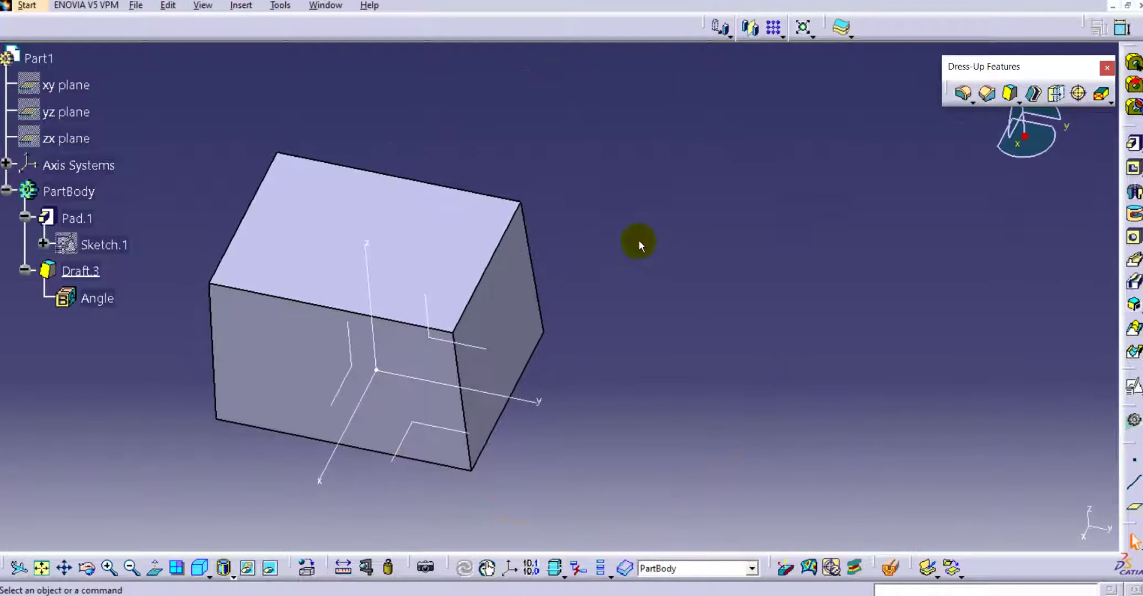
middle_click_drag(472, 339, 428, 322)
left_click(82, 269)
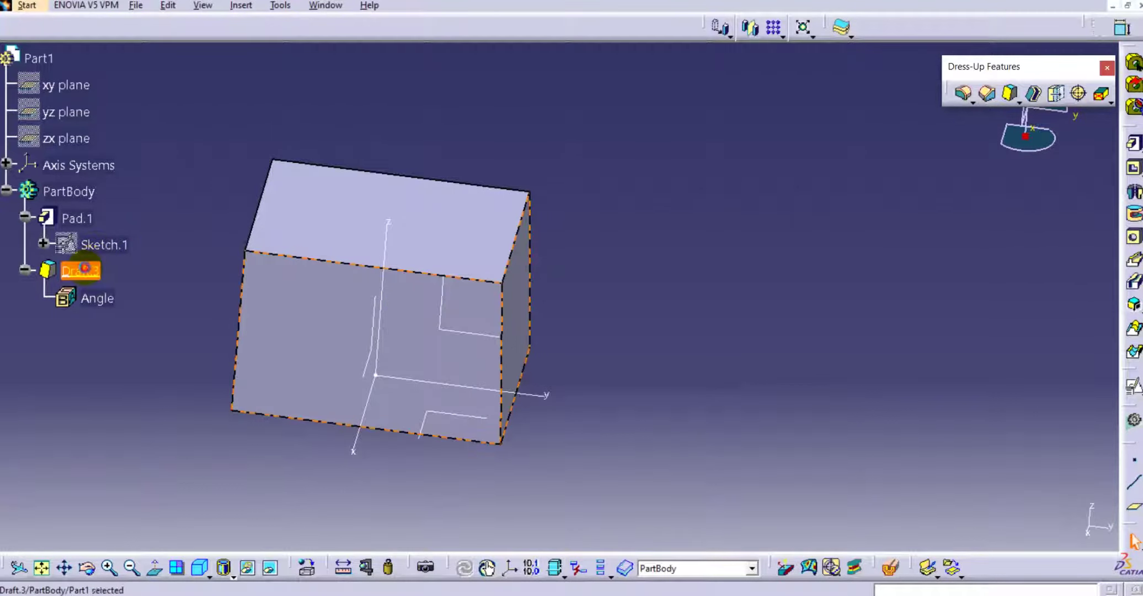
double_click(83, 269)
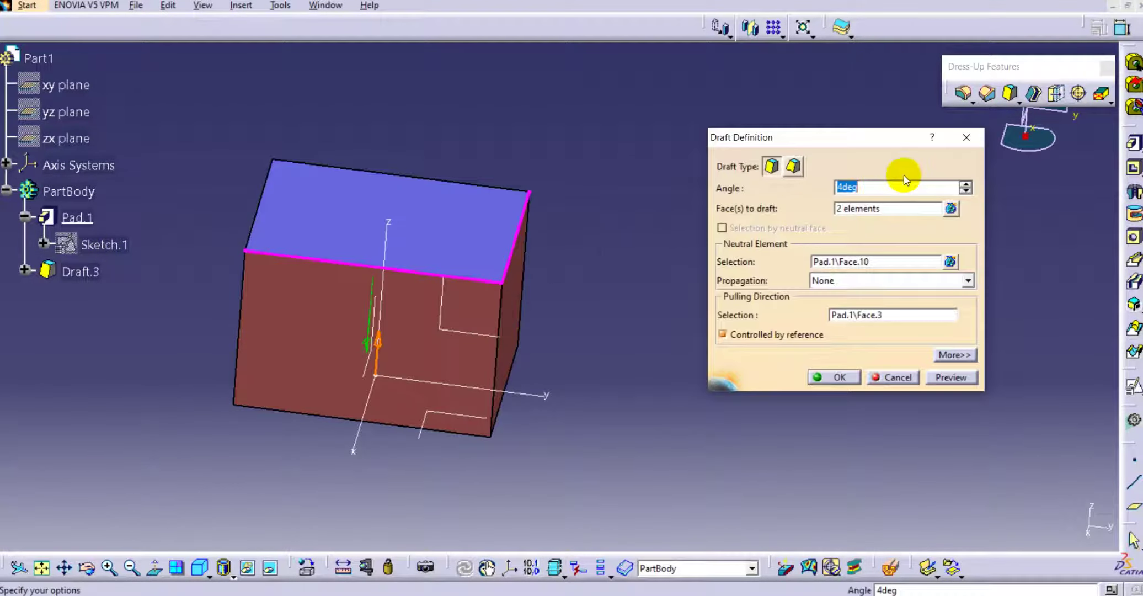
type("10")
key("Return")
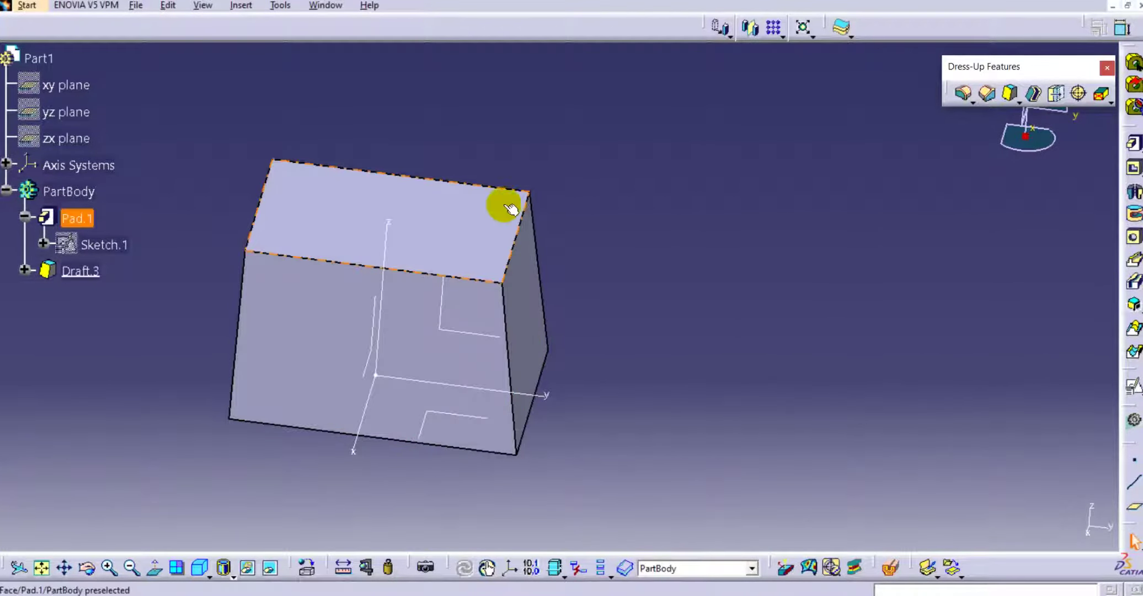
left_click(87, 274)
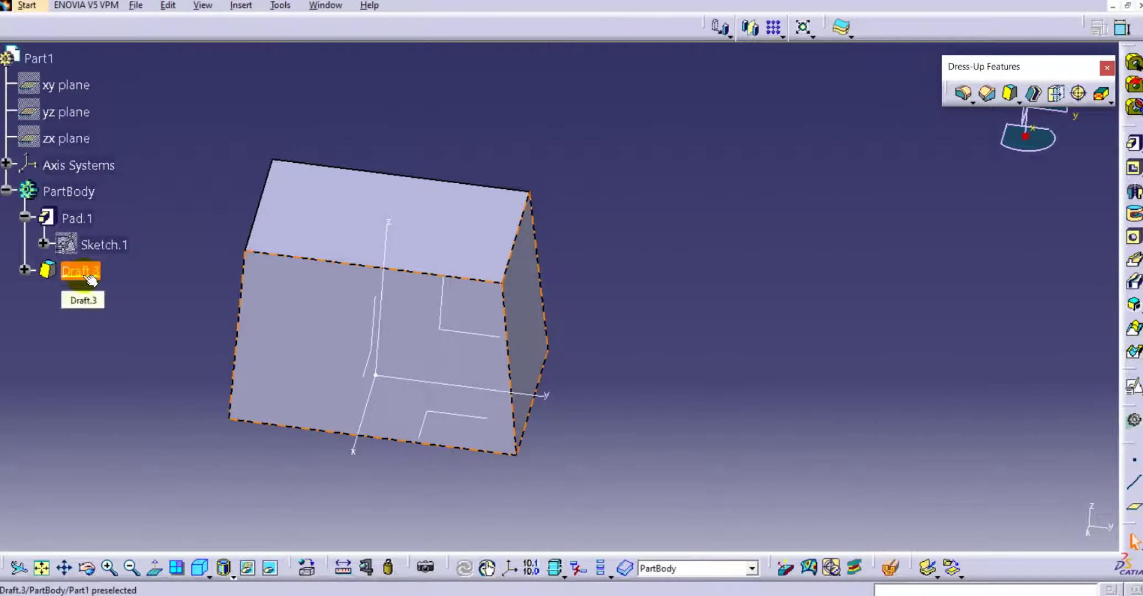
double_click(88, 275)
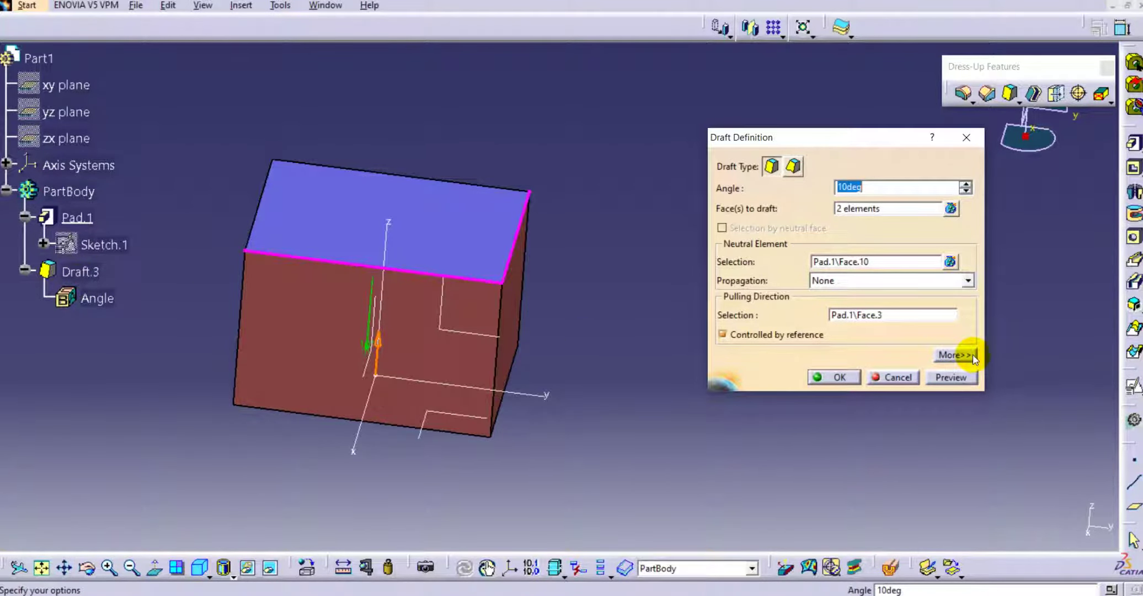
left_click(895, 376)
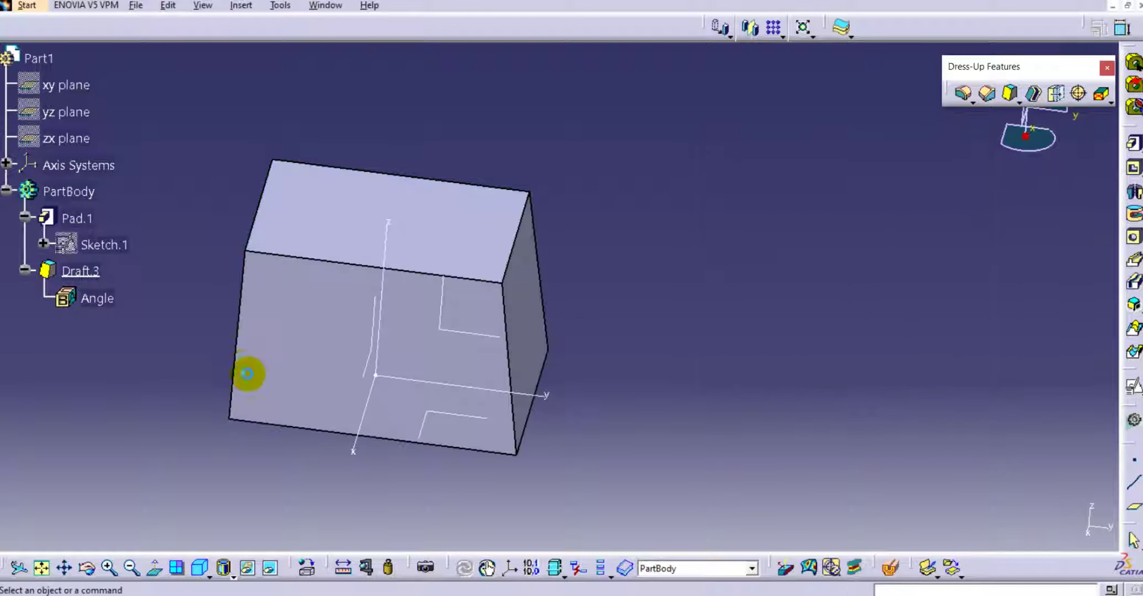
- Edit the draft to remove the block's positive X face from the faces to draft, and expand the additional draft options
double_click(107, 283)
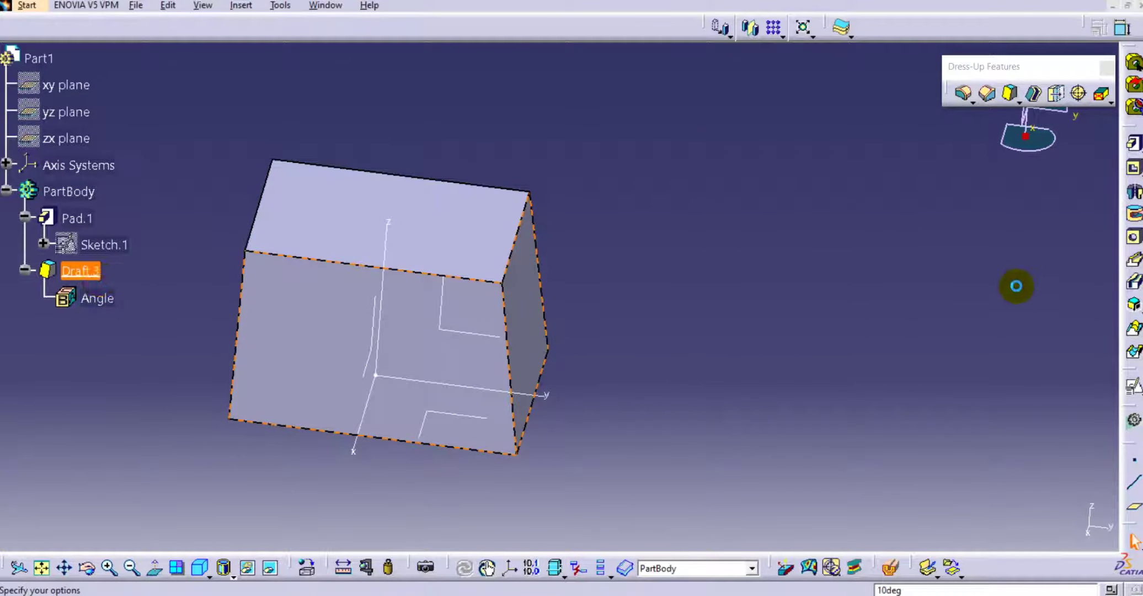
left_click(950, 208)
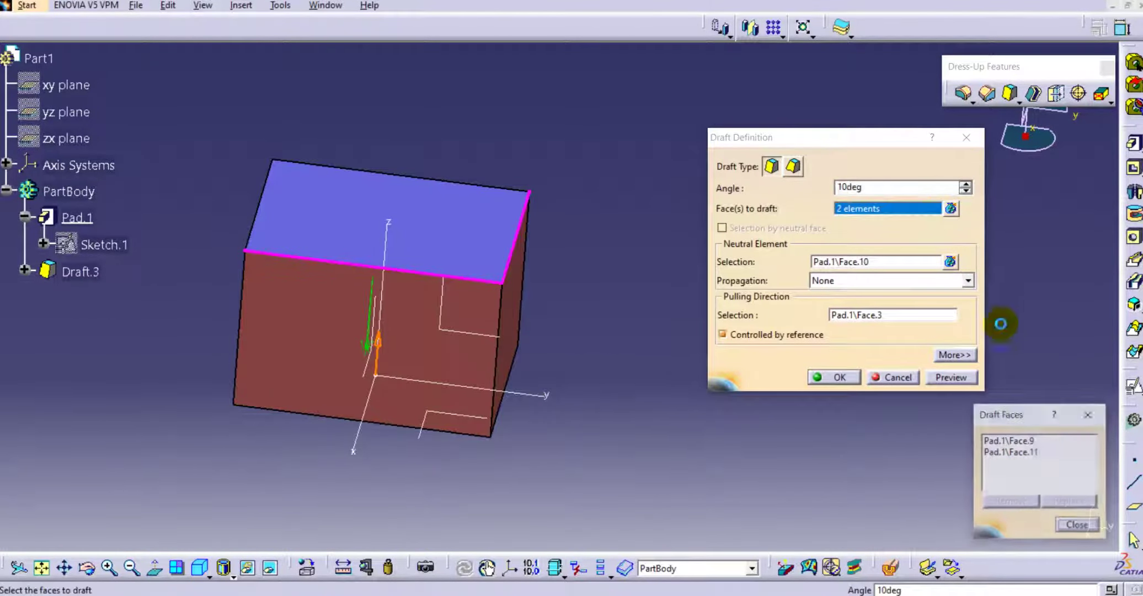
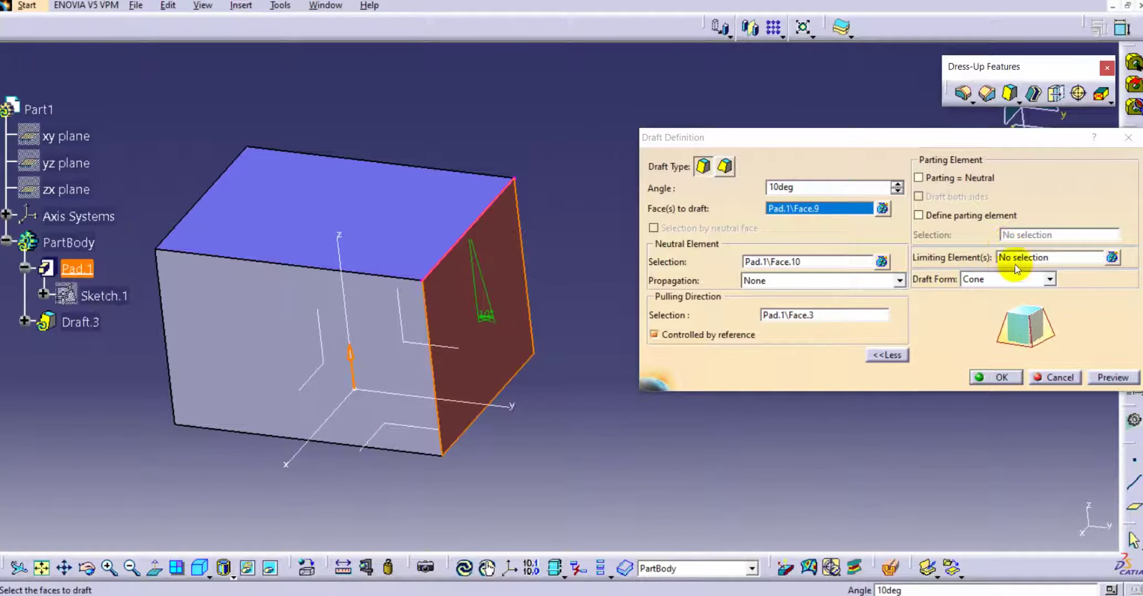
left_click_drag(854, 137, 805, 141)
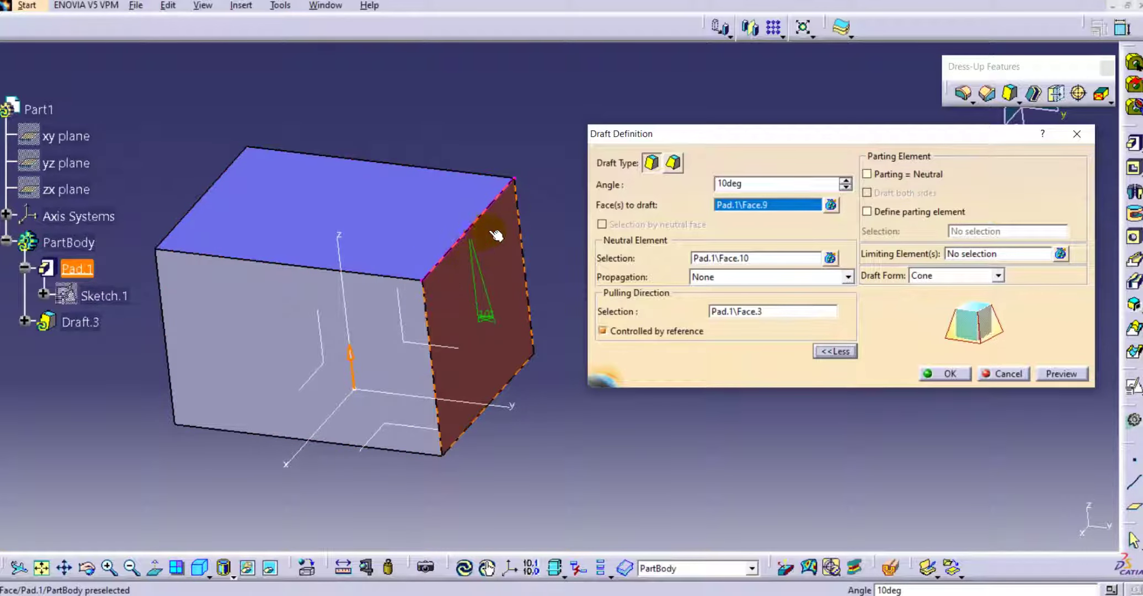
- Create a plane offset 25 mm from the YZ plane towards positive X as the draft's first limiting element
left_click(958, 256)
right_click(971, 254)
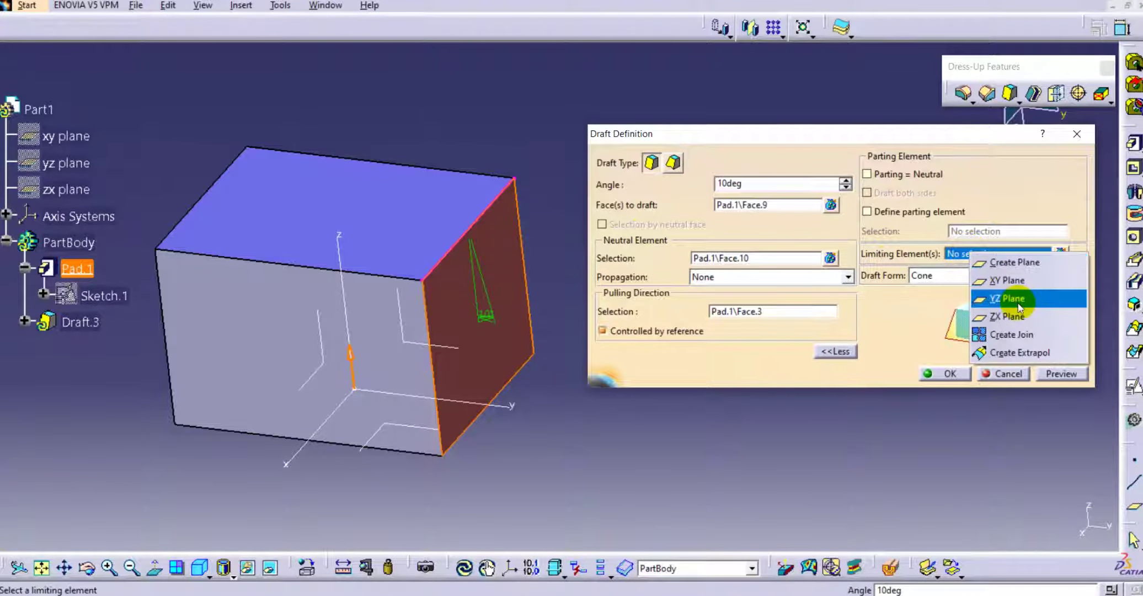
left_click(1007, 262)
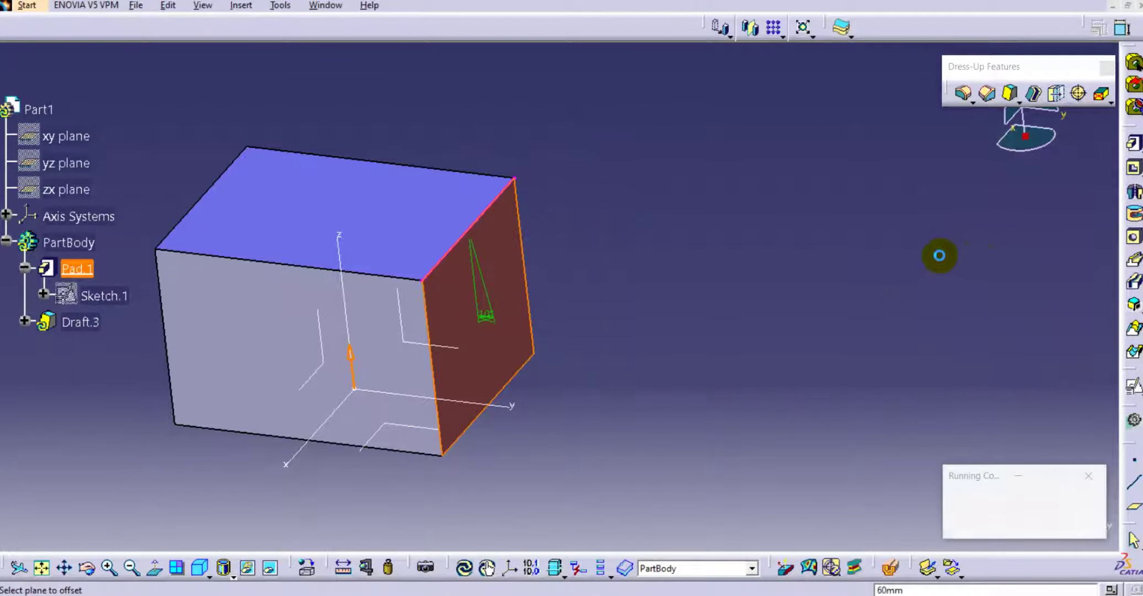
left_click(406, 339)
middle_click_drag(616, 287, 416, 336)
left_click(887, 356)
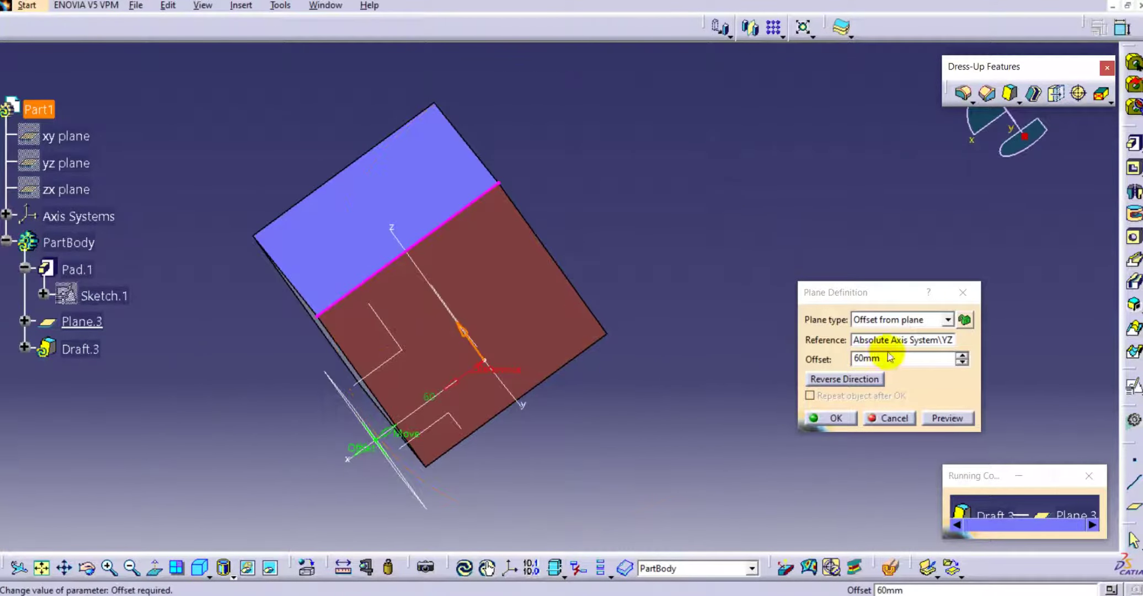
left_click(836, 360)
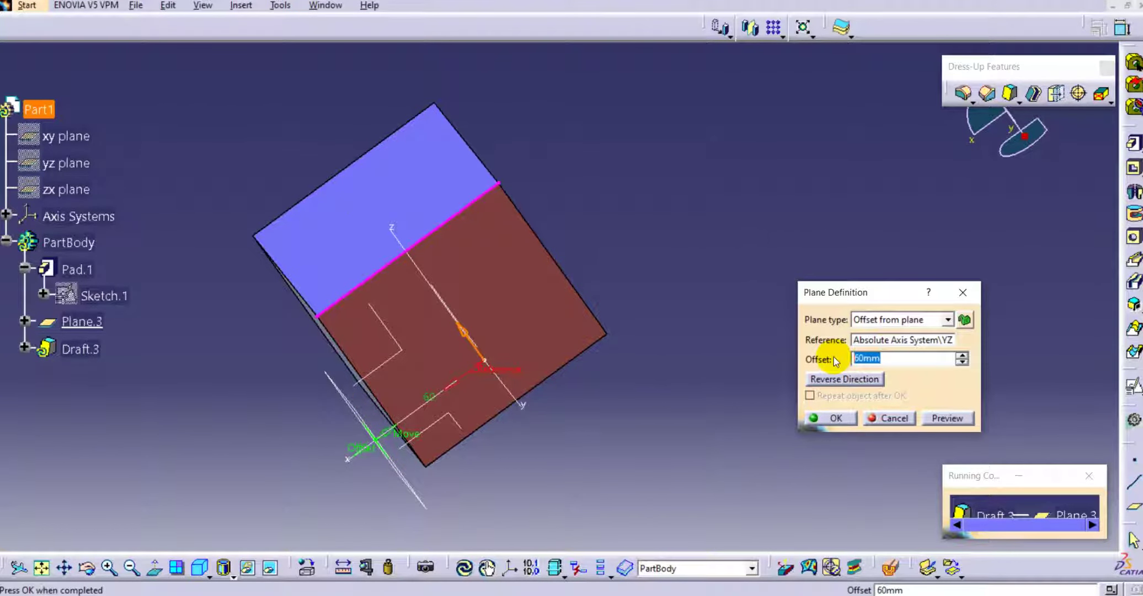
key("Return")
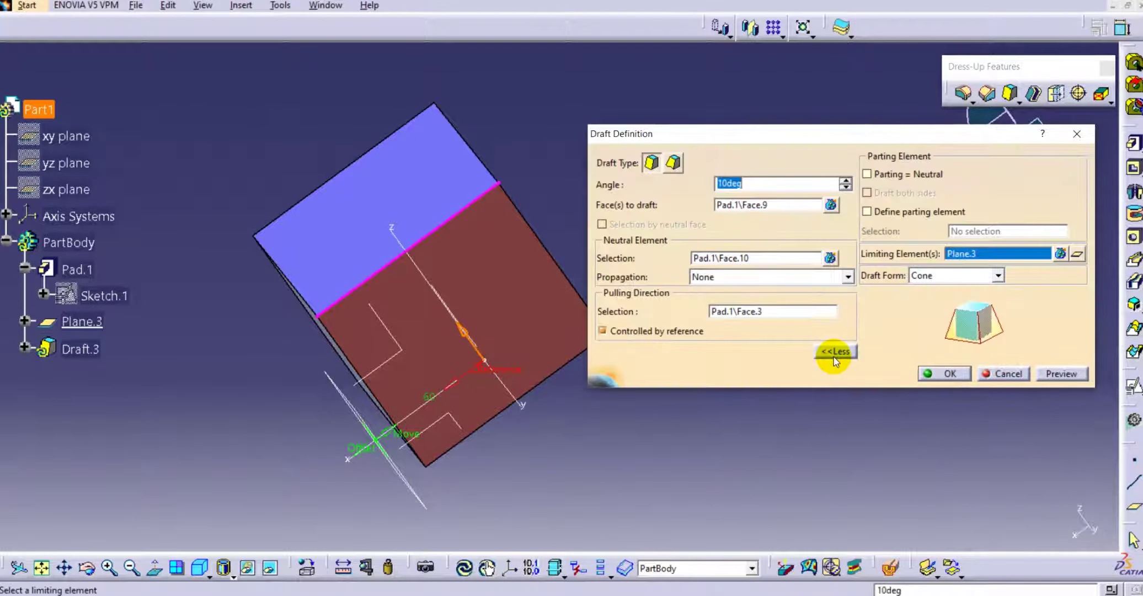
- Add a second limiting plane offset 25 mm from the YZ plane in the reversed direction
middle_click_drag(319, 268, 364, 255)
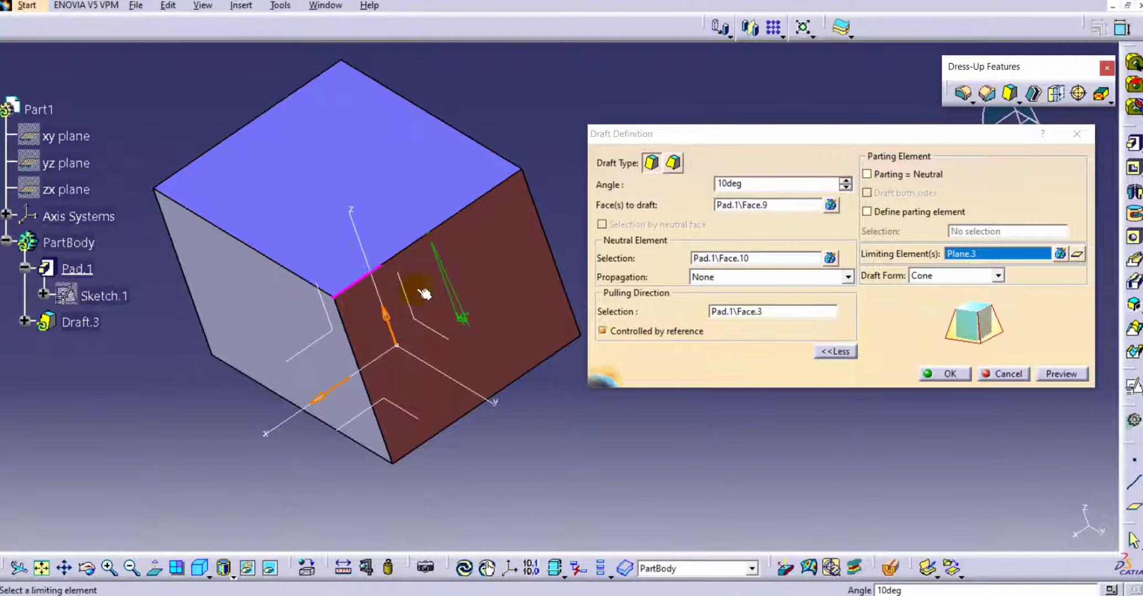
right_click(1000, 251)
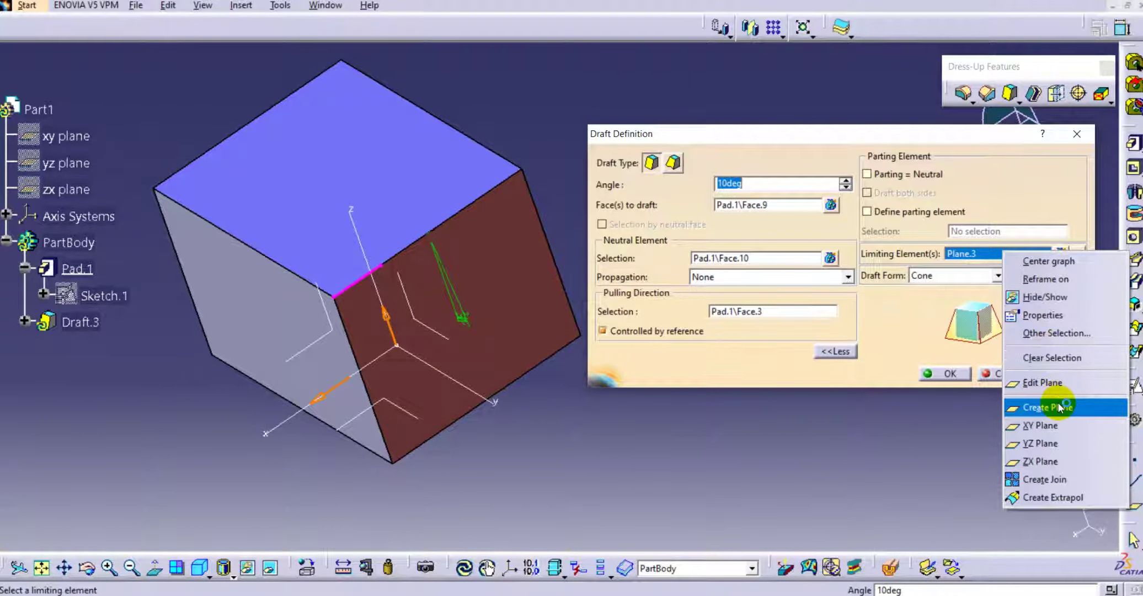
left_click(1058, 407)
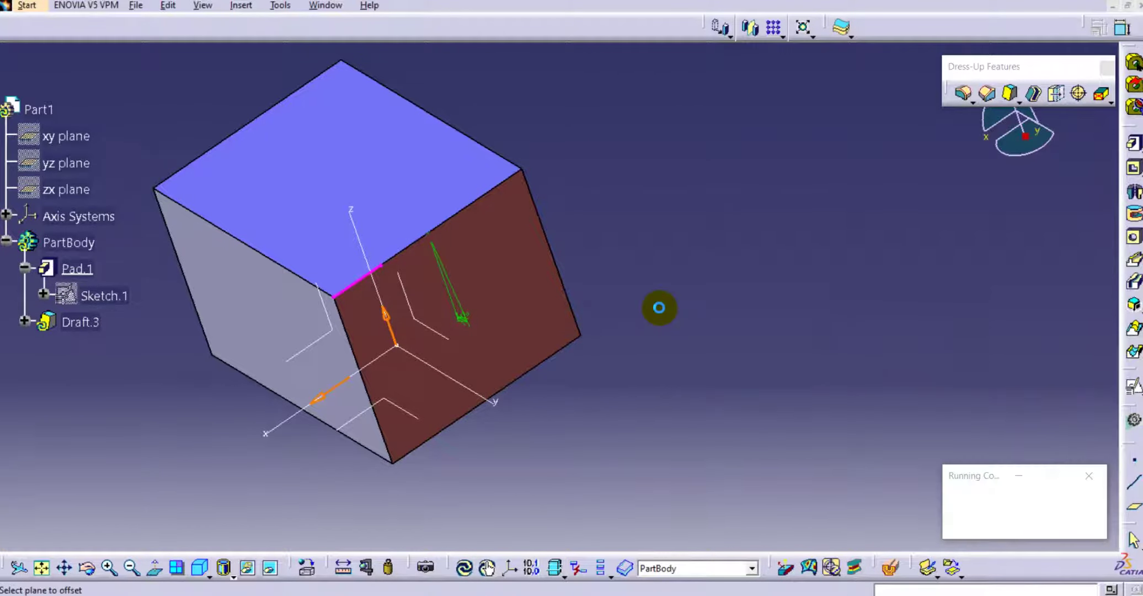
left_click(437, 331)
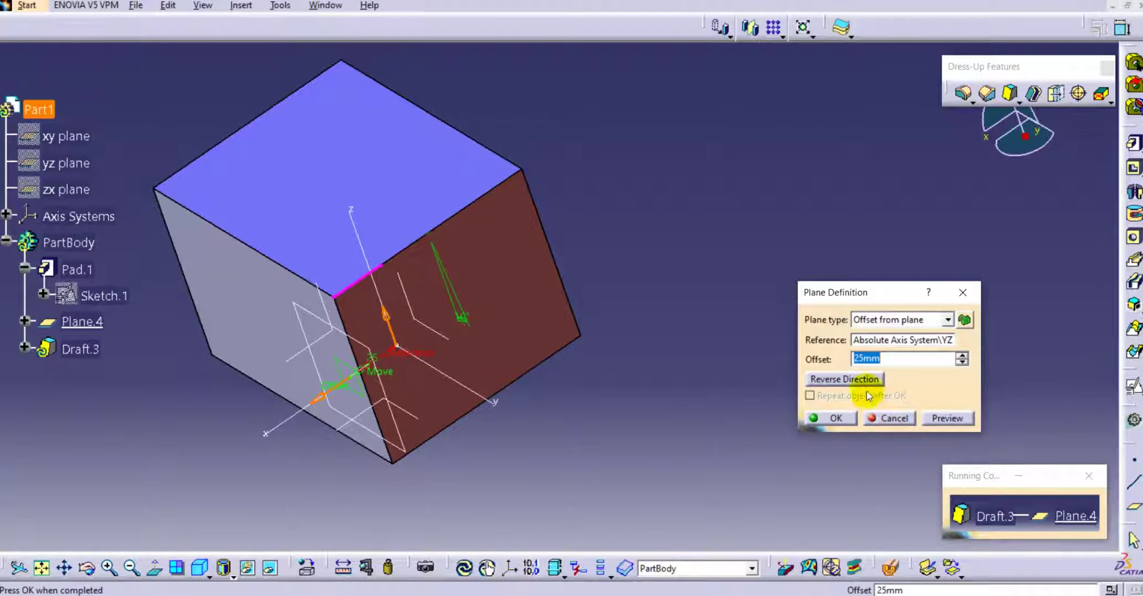
left_click(844, 379)
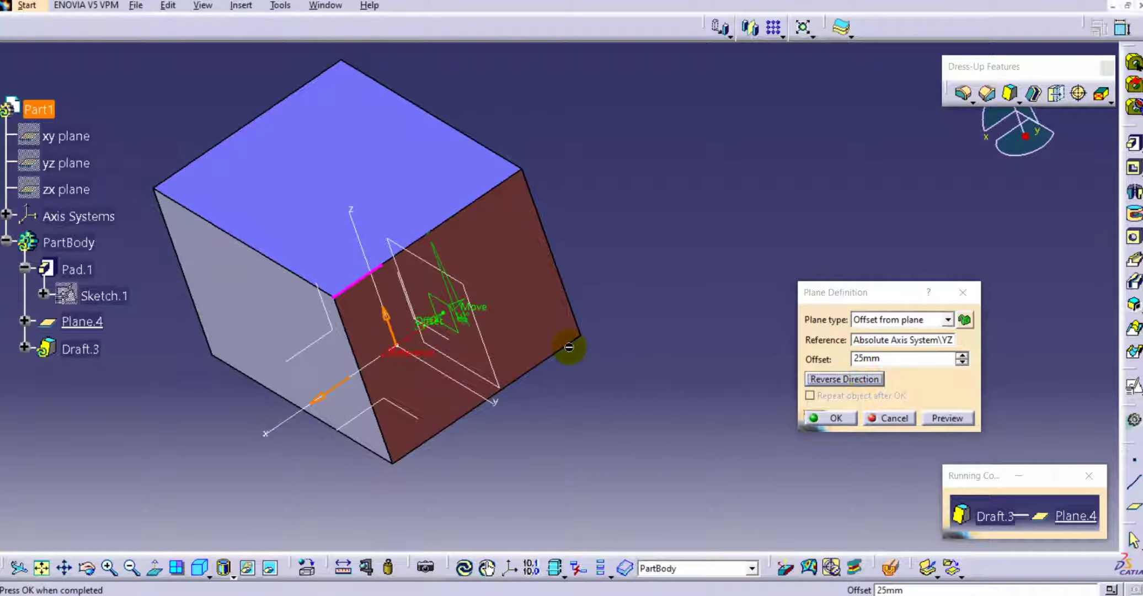
middle_click_drag(568, 347, 653, 388)
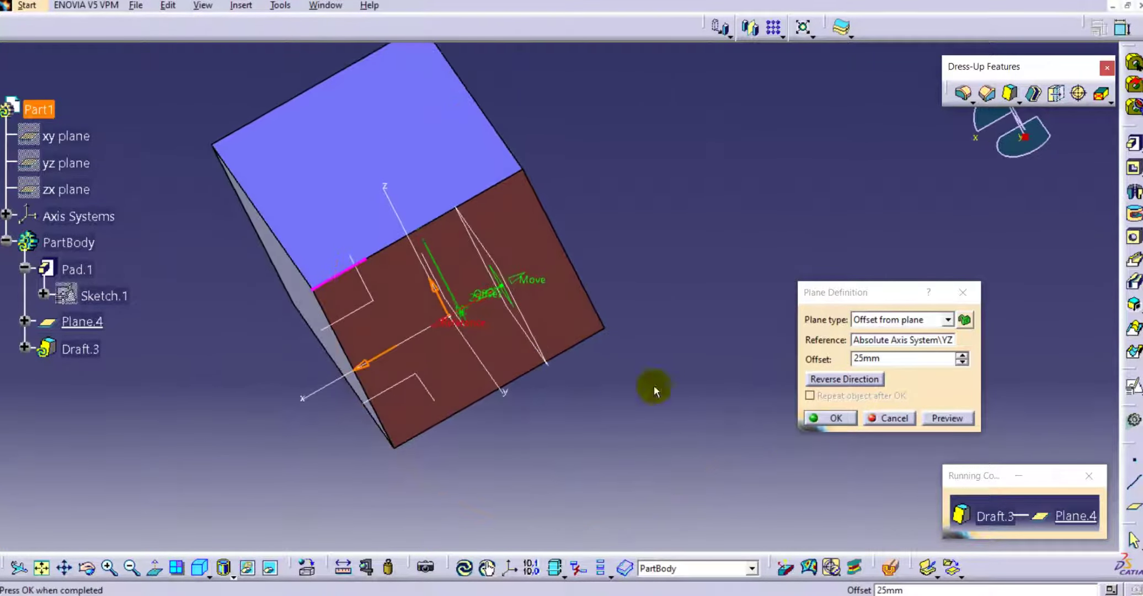
left_click(837, 418)
- Preview and apply the draft limited between the two planes, dismiss the warning and inspect the drafted middle section
middle_click_drag(499, 381, 297, 419)
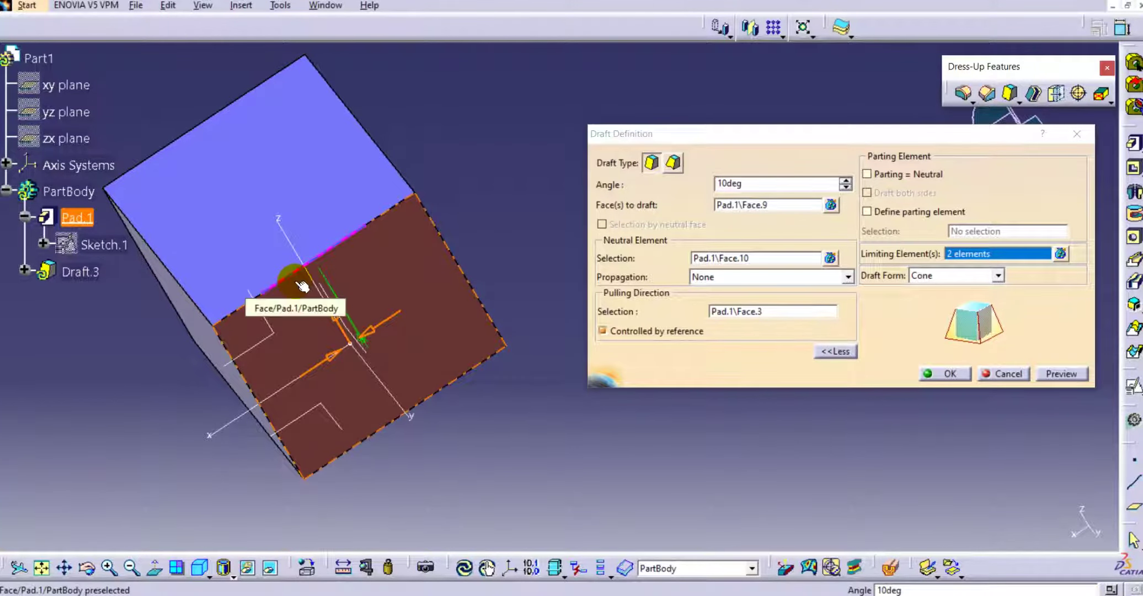
middle_click_drag(255, 275, 348, 255)
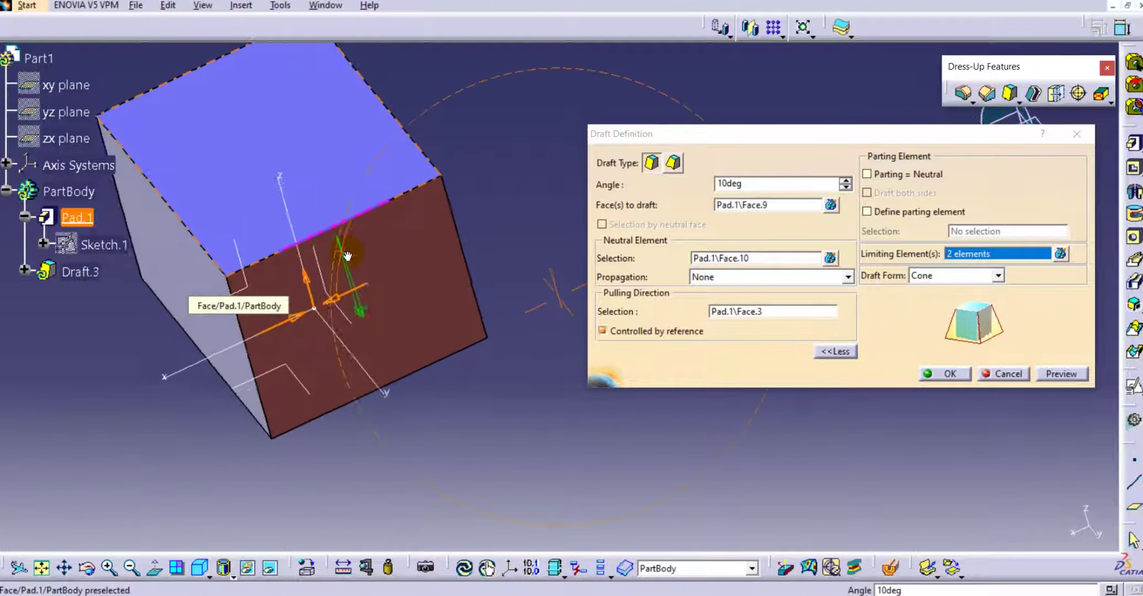
left_click(1060, 374)
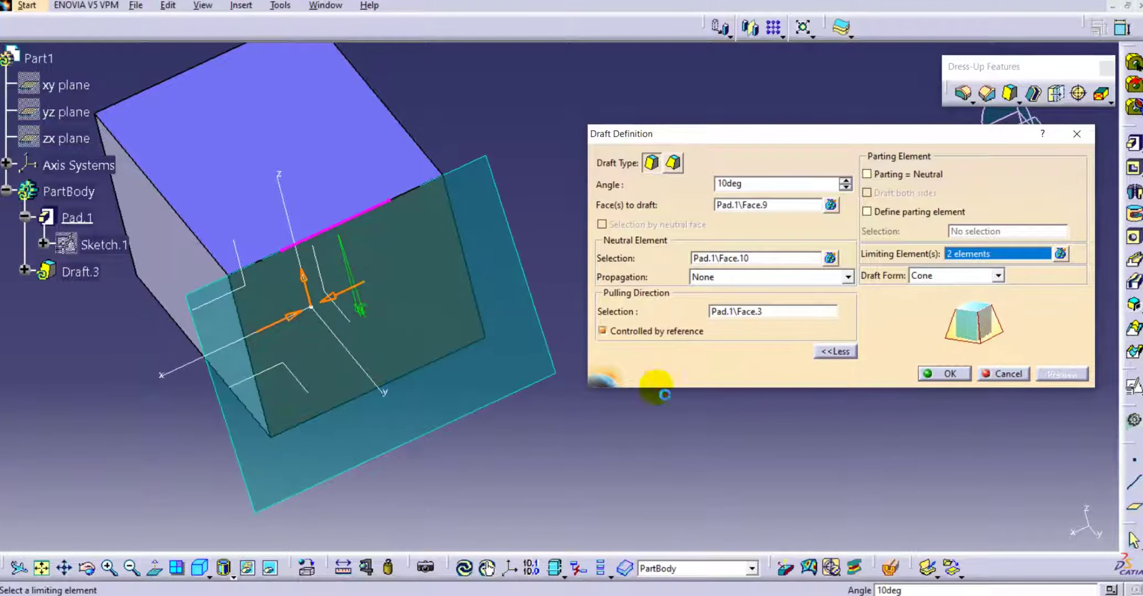
middle_click_drag(234, 433, 265, 432)
left_click(951, 375)
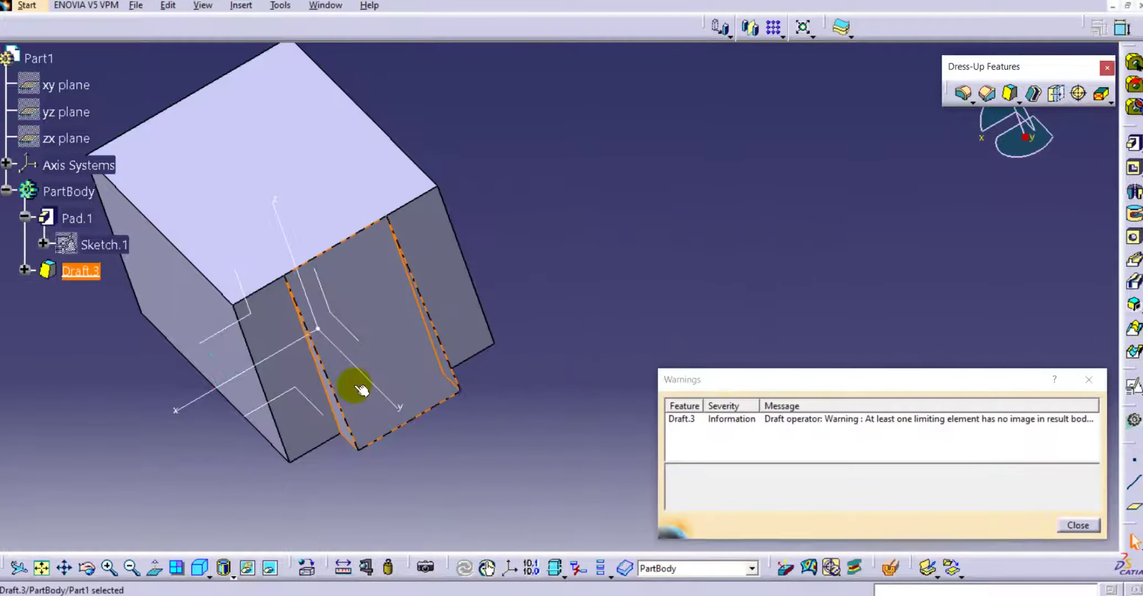
middle_click_drag(351, 386, 466, 377)
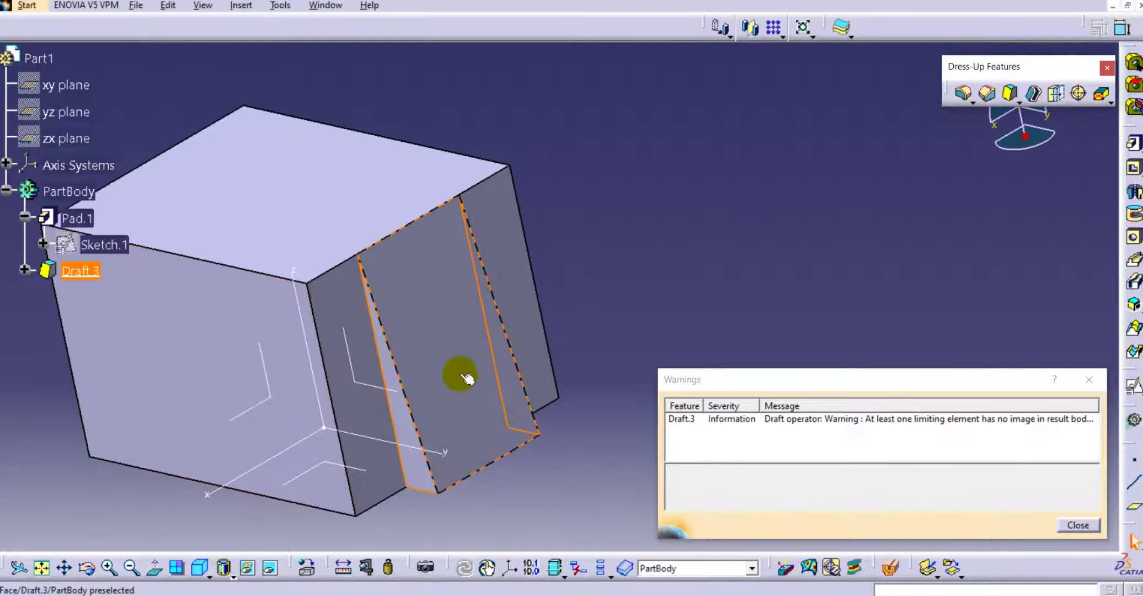
left_click(467, 301)
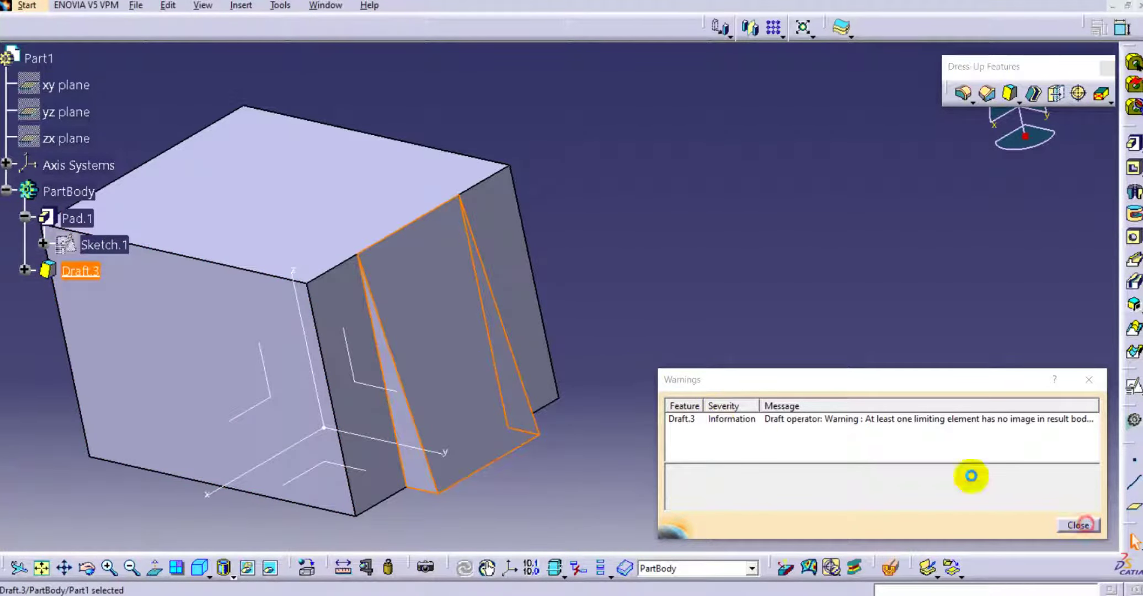
left_click(1065, 515)
middle_click_drag(697, 245, 733, 240)
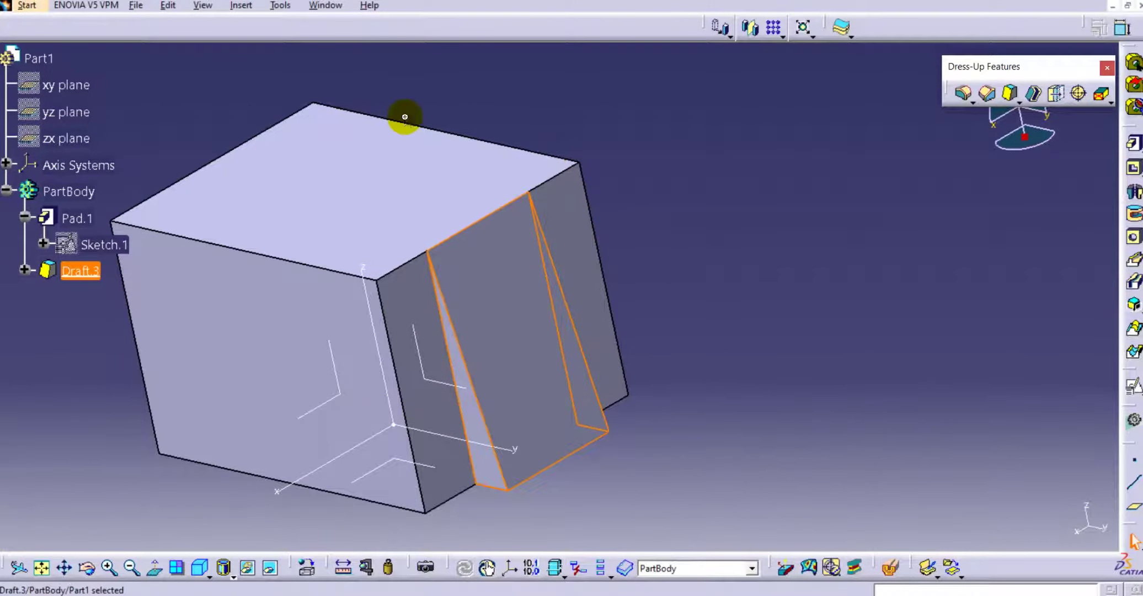
middle_click_drag(405, 116, 451, 151)
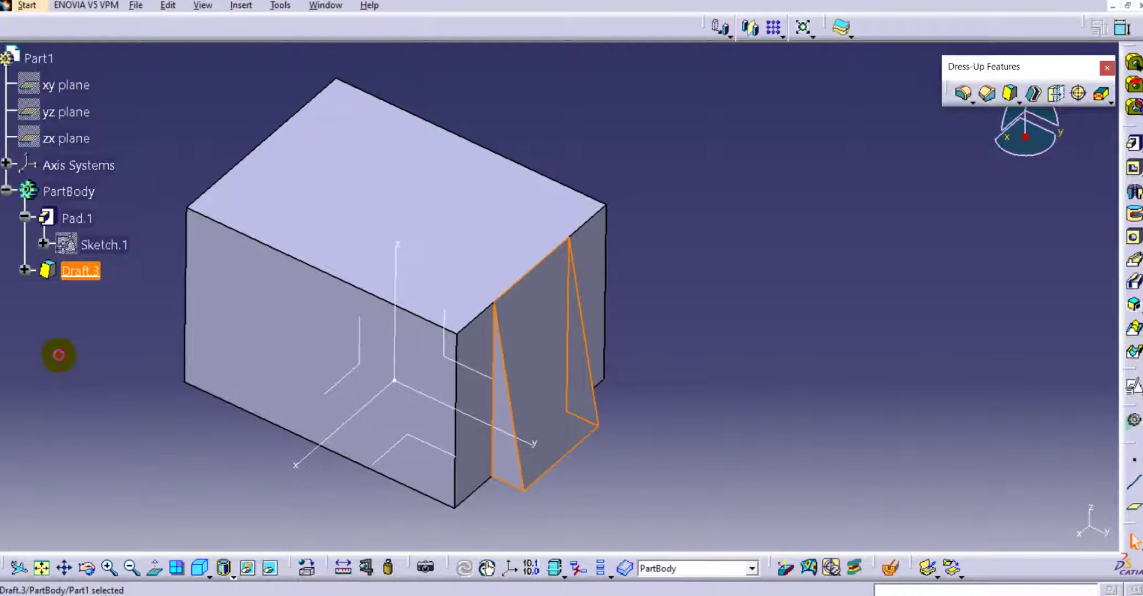
- Edit the draft to clear both limiting elements, then preview and apply it across the whole side face
double_click(80, 271)
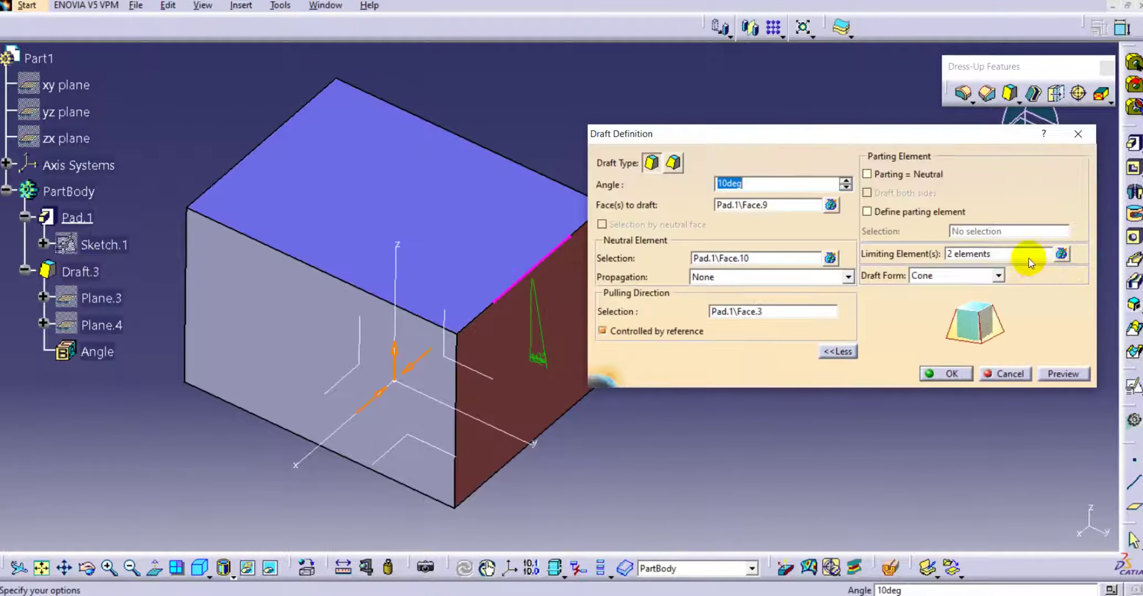
right_click(1029, 259)
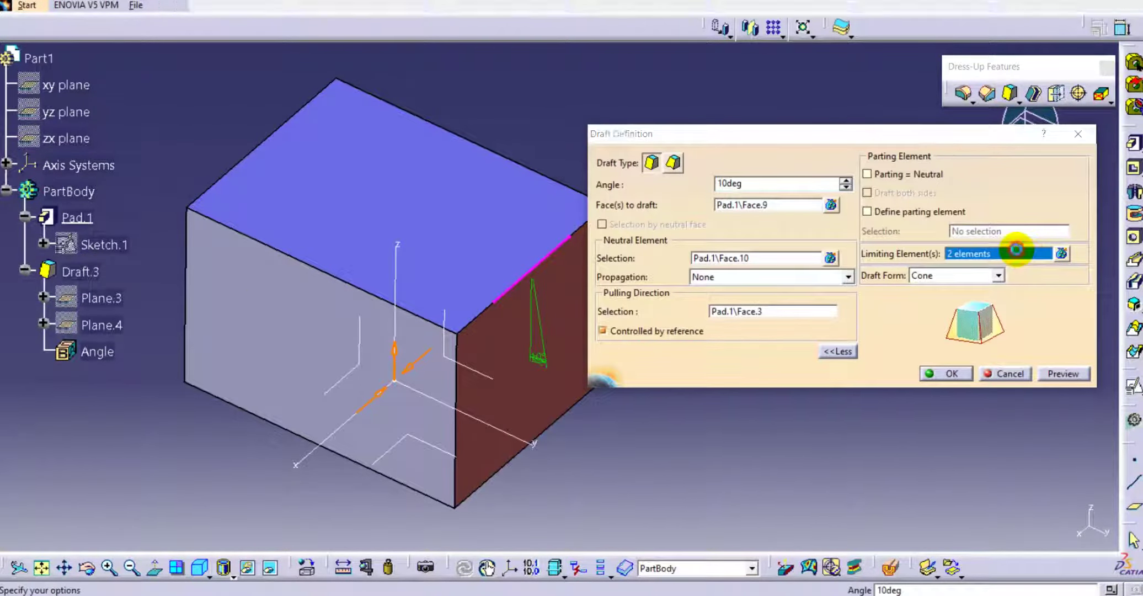
left_click(1064, 260)
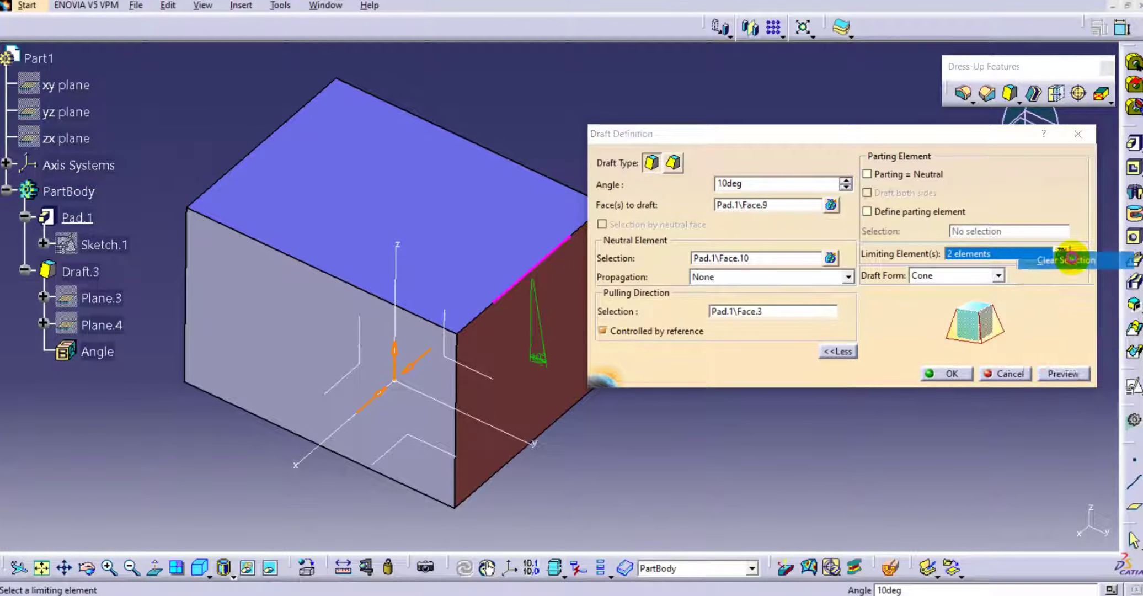
left_click(1061, 374)
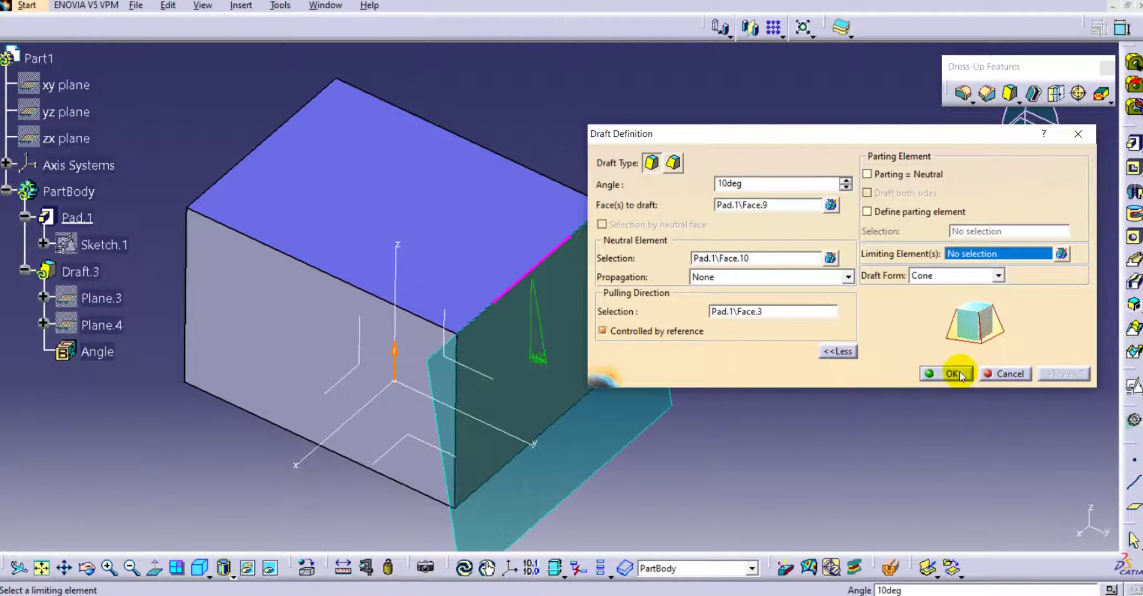
left_click(951, 374)
left_click(730, 224)
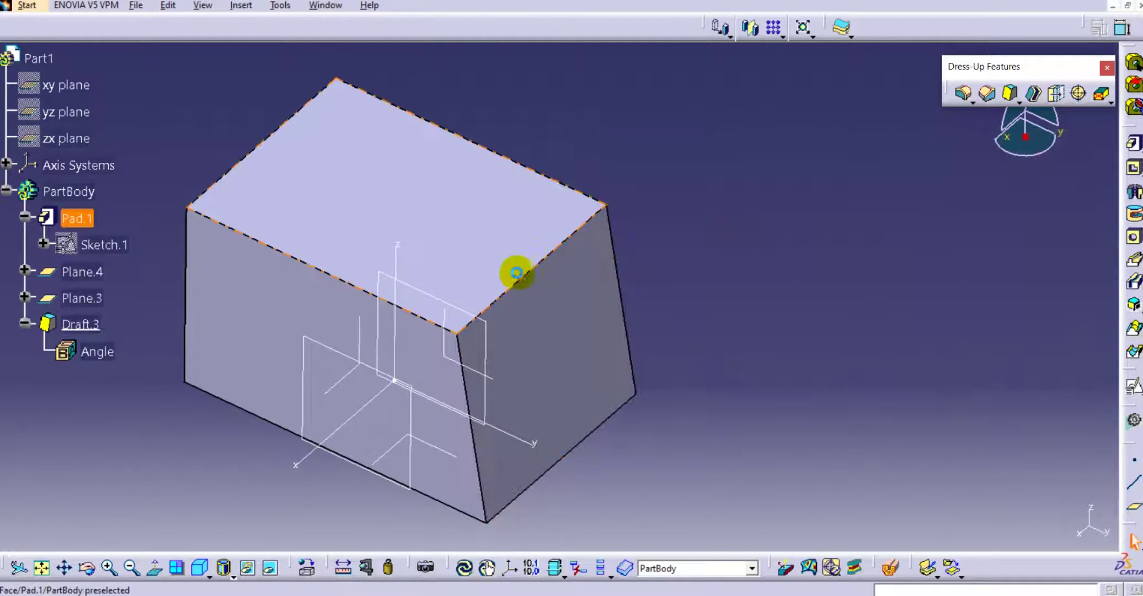
- Open the draft for editing again with its parting element options shown
double_click(82, 325)
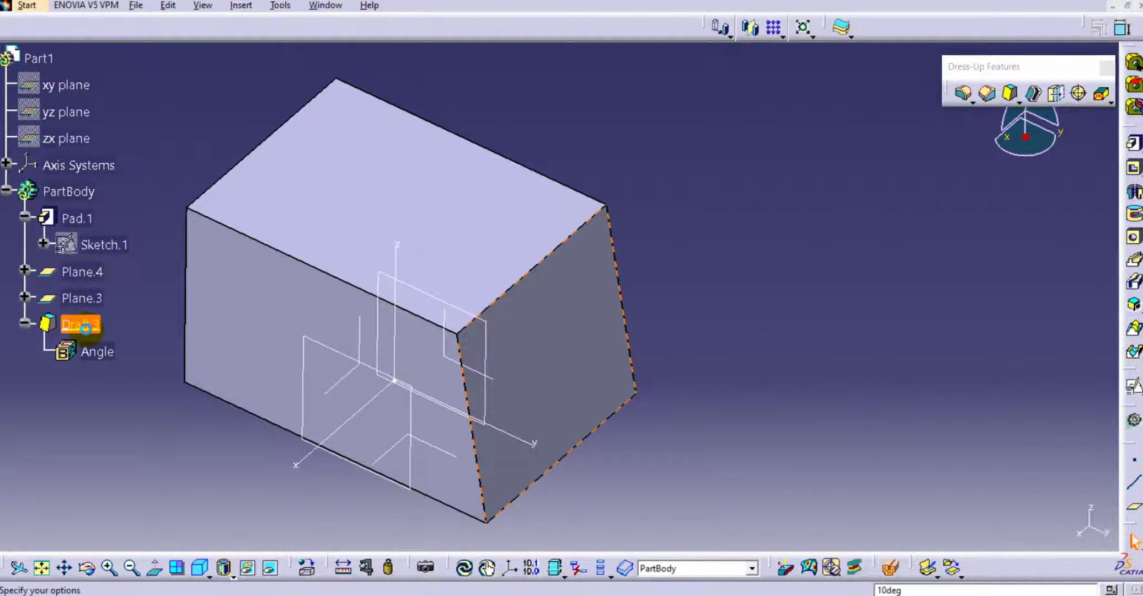
left_click_drag(758, 135, 816, 144)
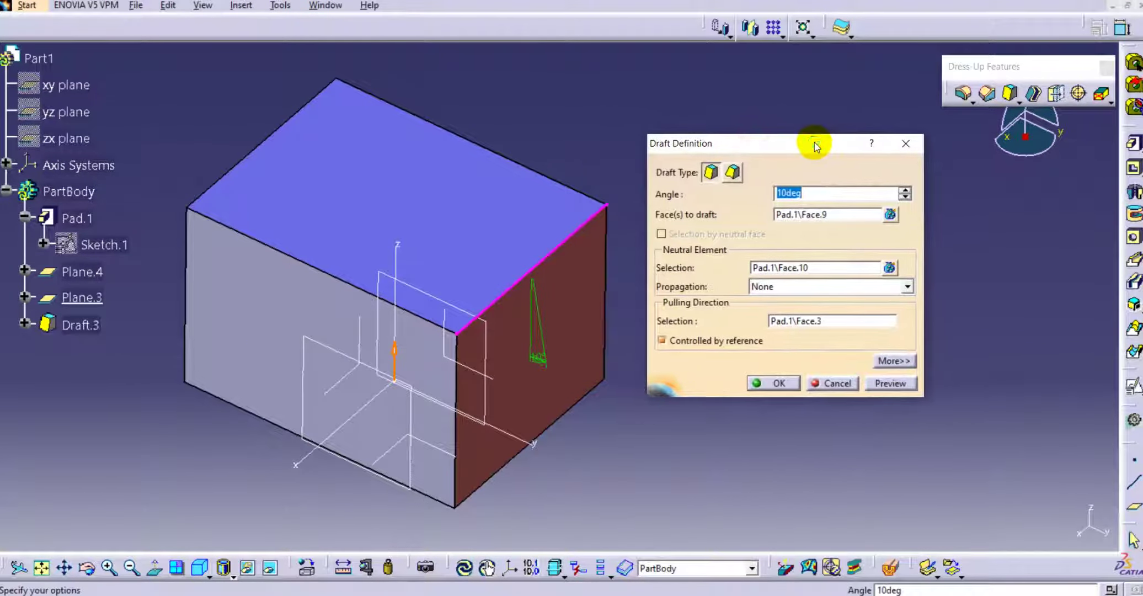
left_click(894, 360)
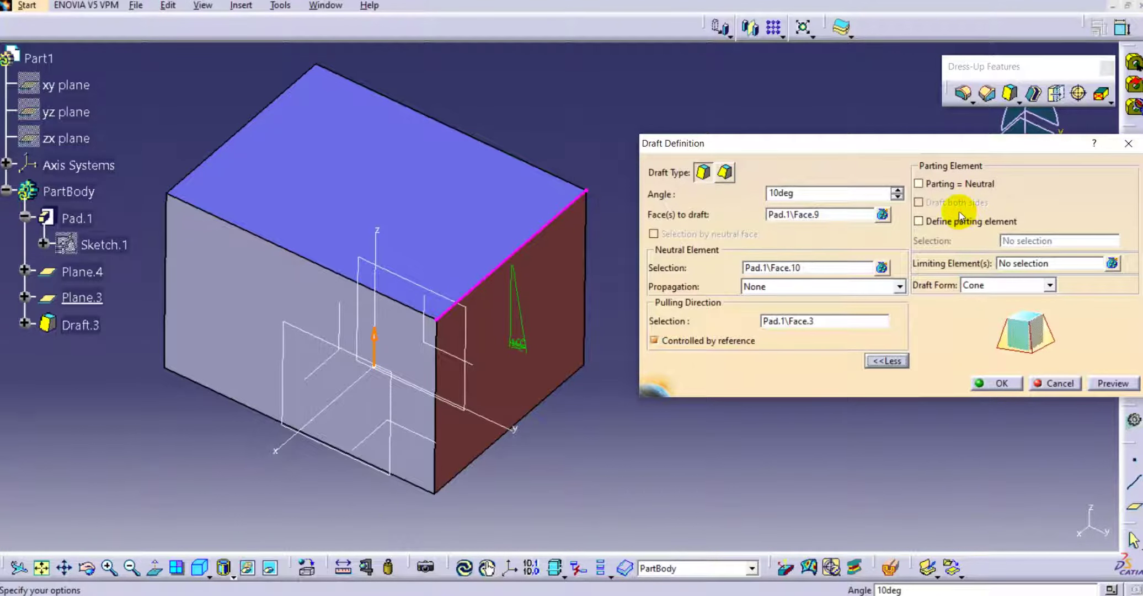
- Try the Parting = Neutral option on the draft, switching it on and back off
left_click(941, 185)
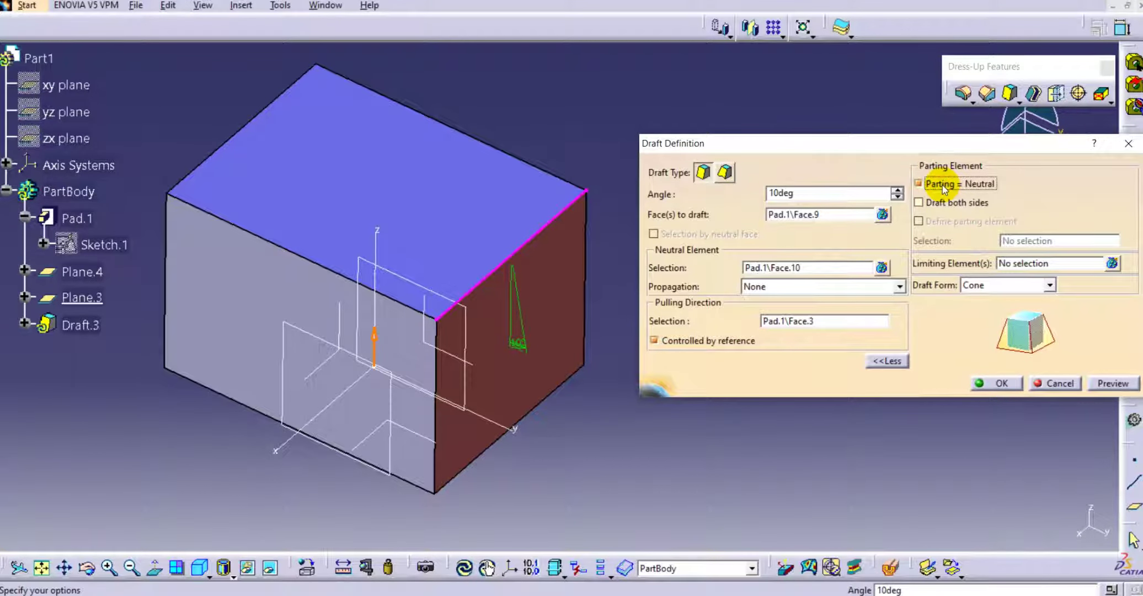
left_click(943, 186)
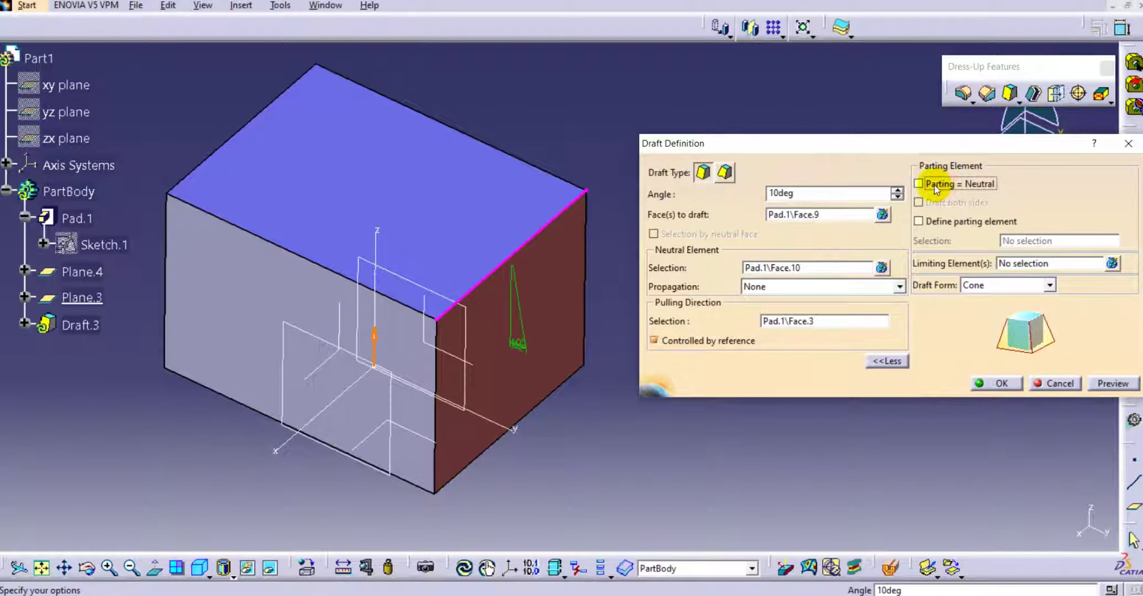
left_click(940, 186)
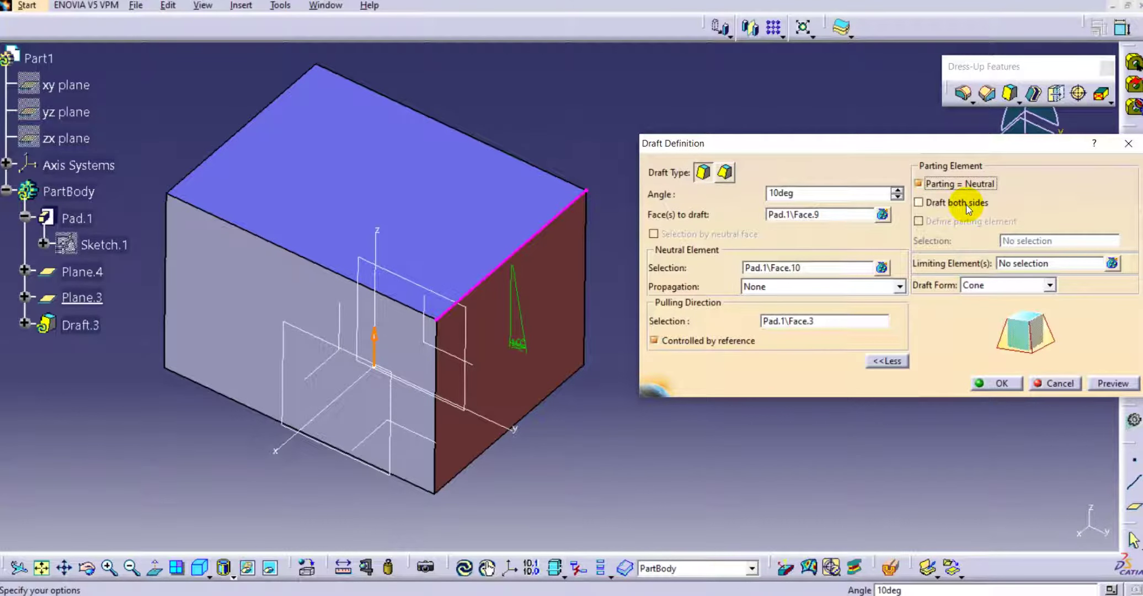
left_click(929, 184)
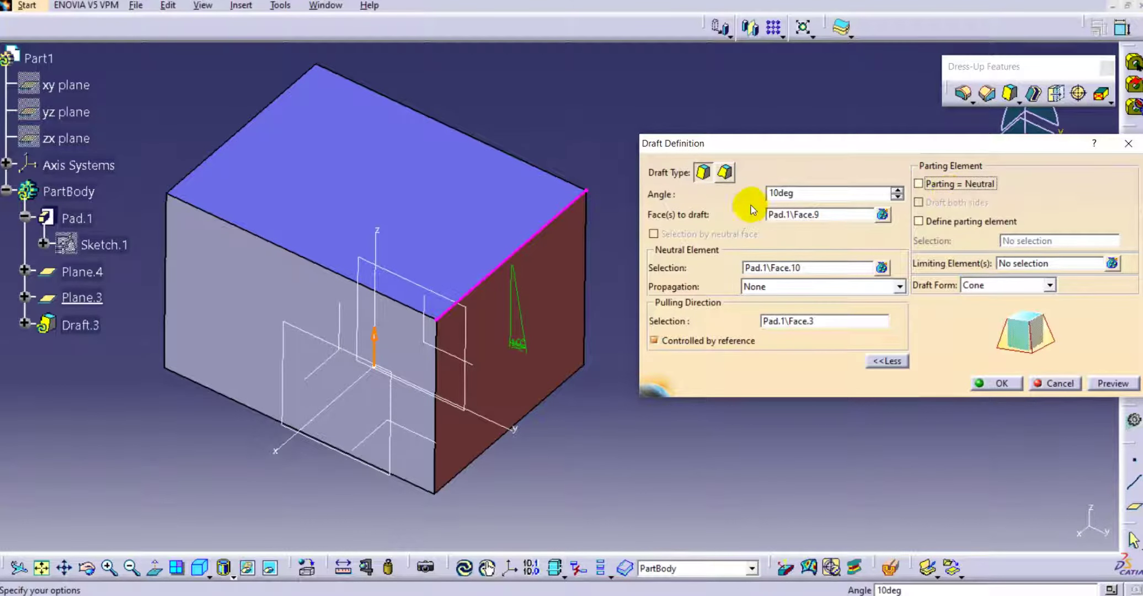
- Switch the draft to variable angle and add Plane.4 plus three picked points along the neutral edge as angle points
left_click(725, 172)
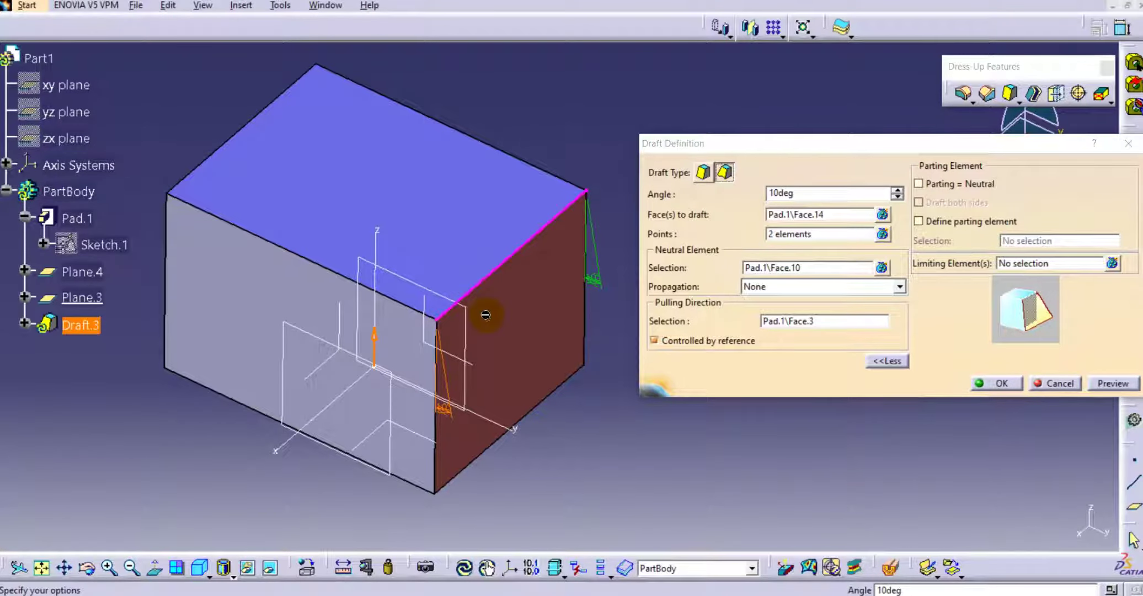
middle_click_drag(485, 315, 449, 301)
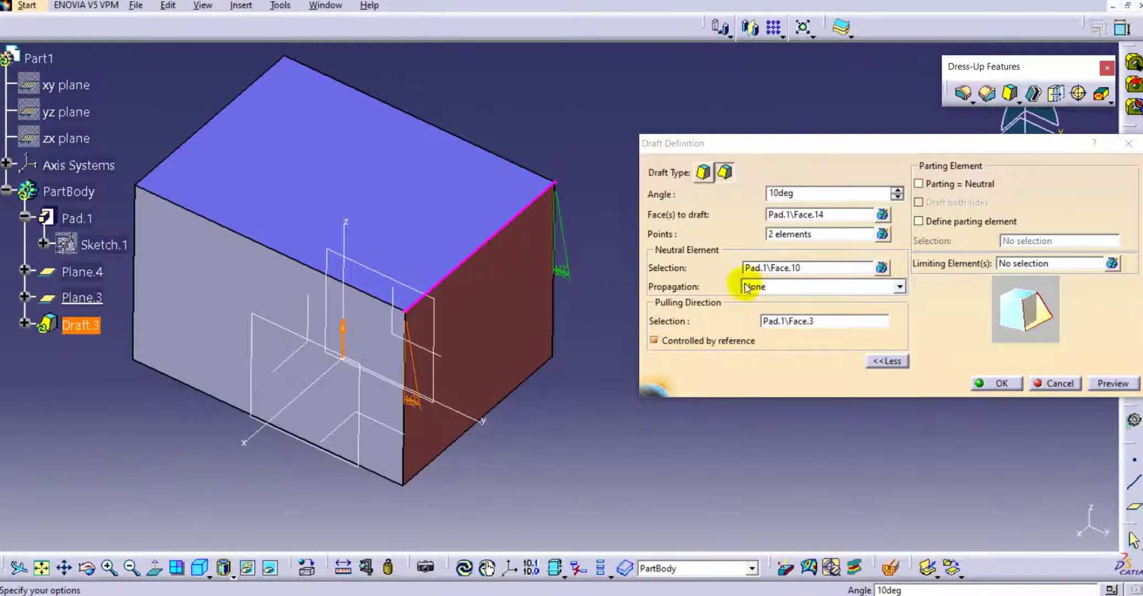
left_click(778, 236)
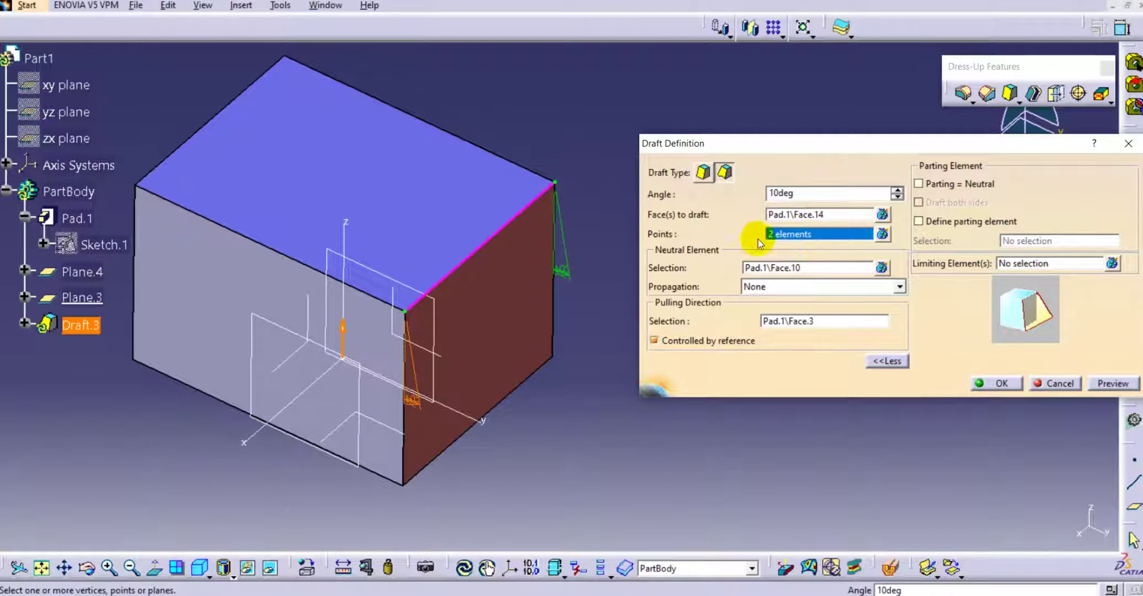
left_click(436, 293)
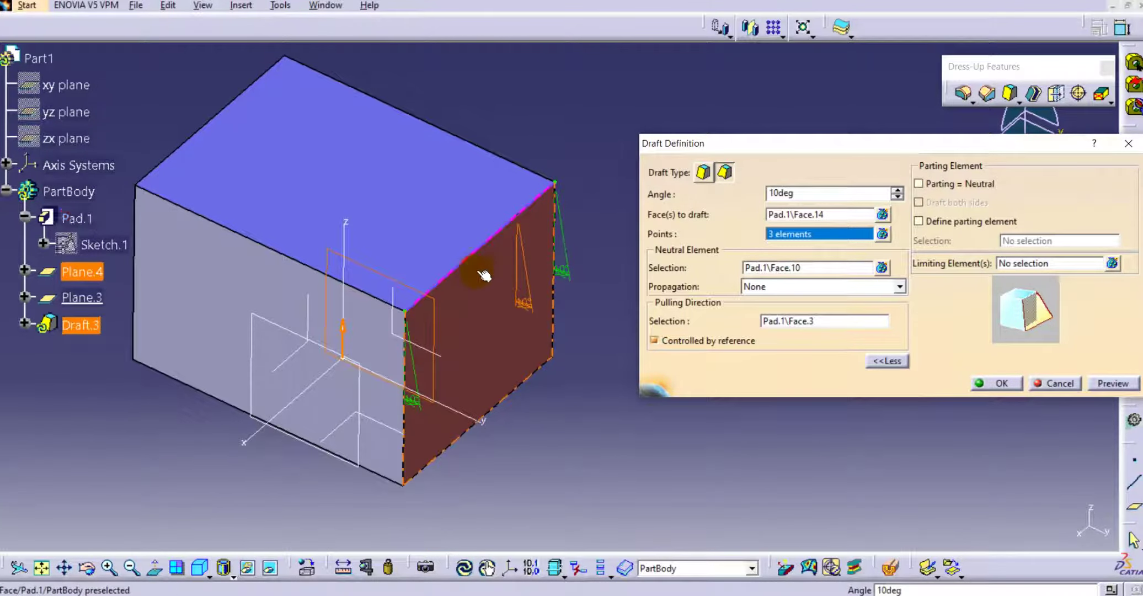
middle_click_drag(498, 250, 479, 267)
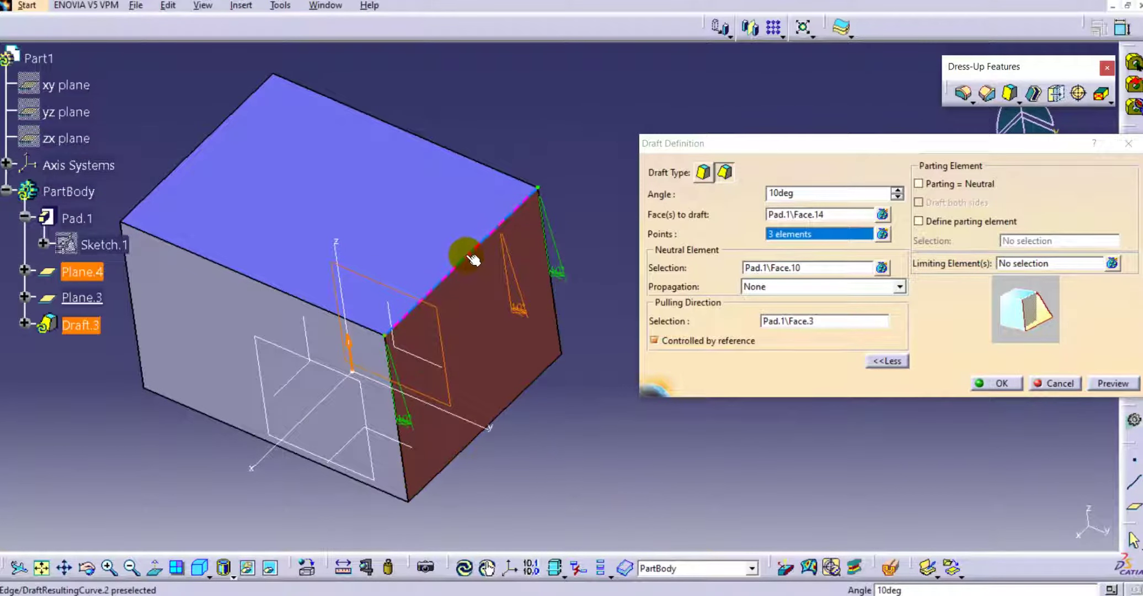
left_click(467, 256)
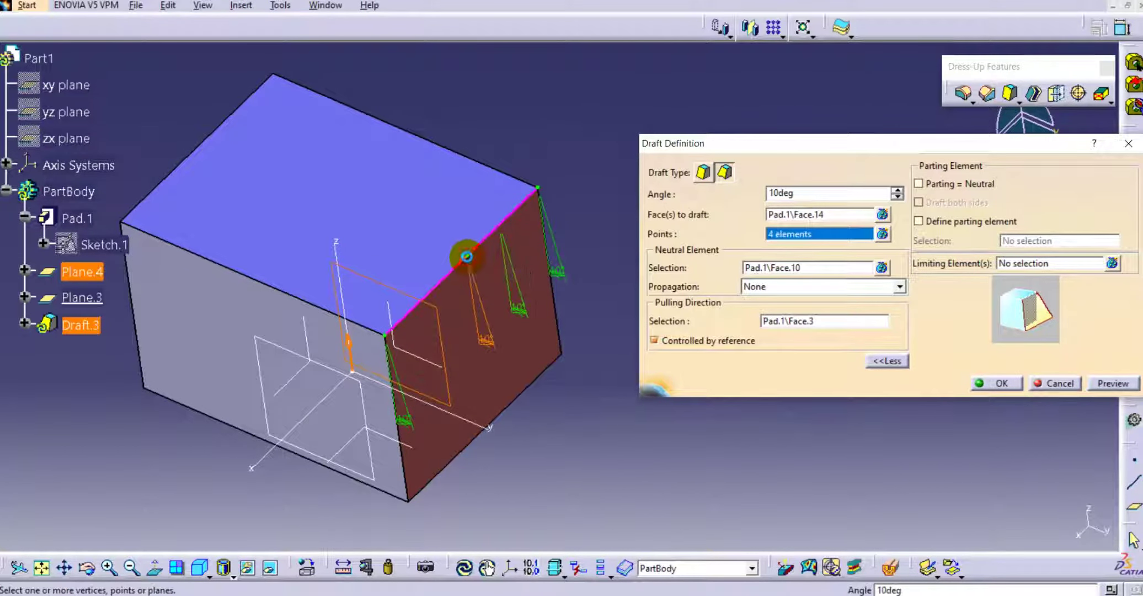
left_click(436, 288)
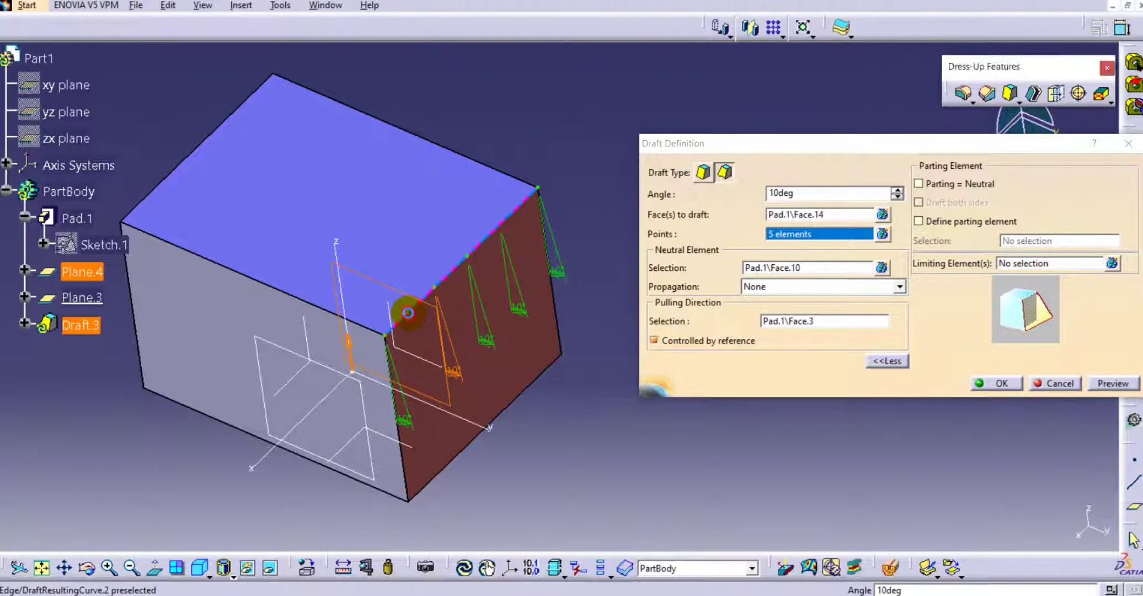
left_click(409, 314)
- Edit the angle at the Plane.4 point and set the three picked edge points' angles to 6, 7 and 8 deg in turn
double_click(519, 308)
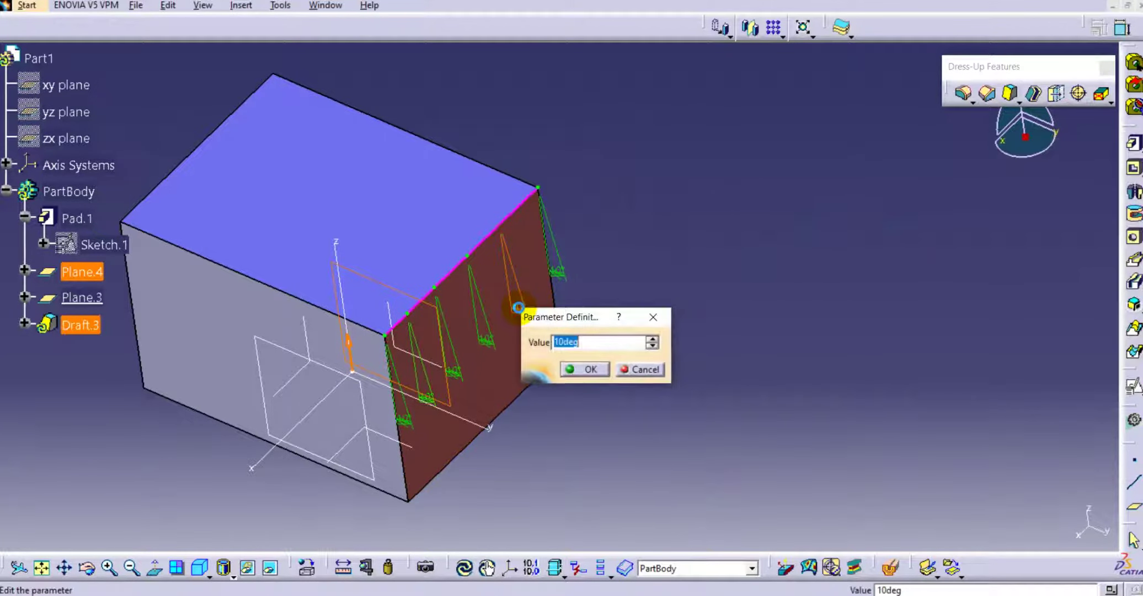
key("Return")
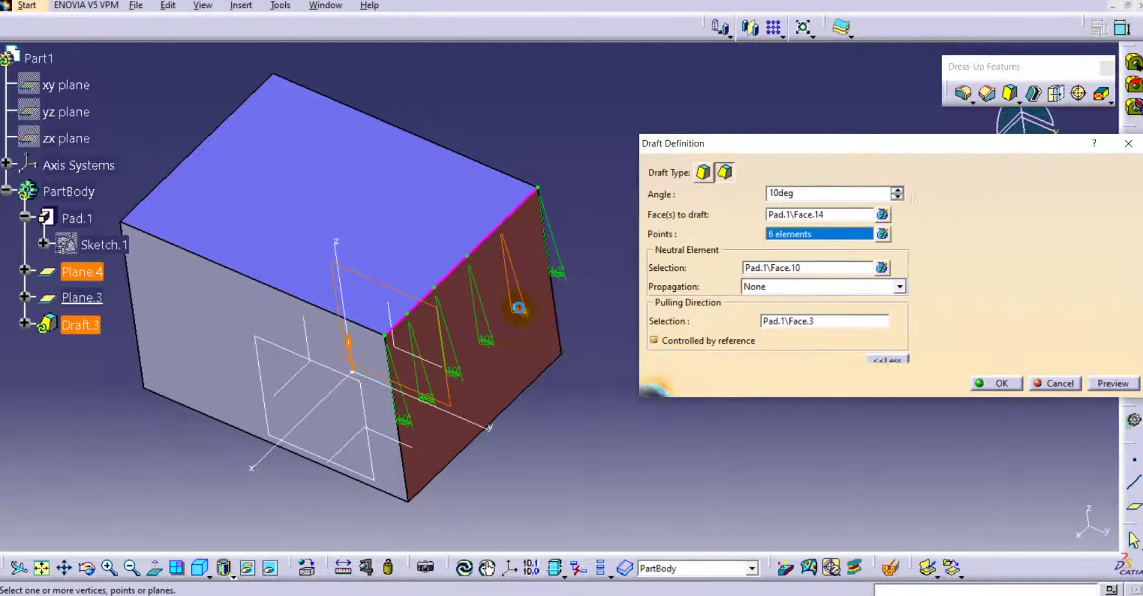
double_click(486, 342)
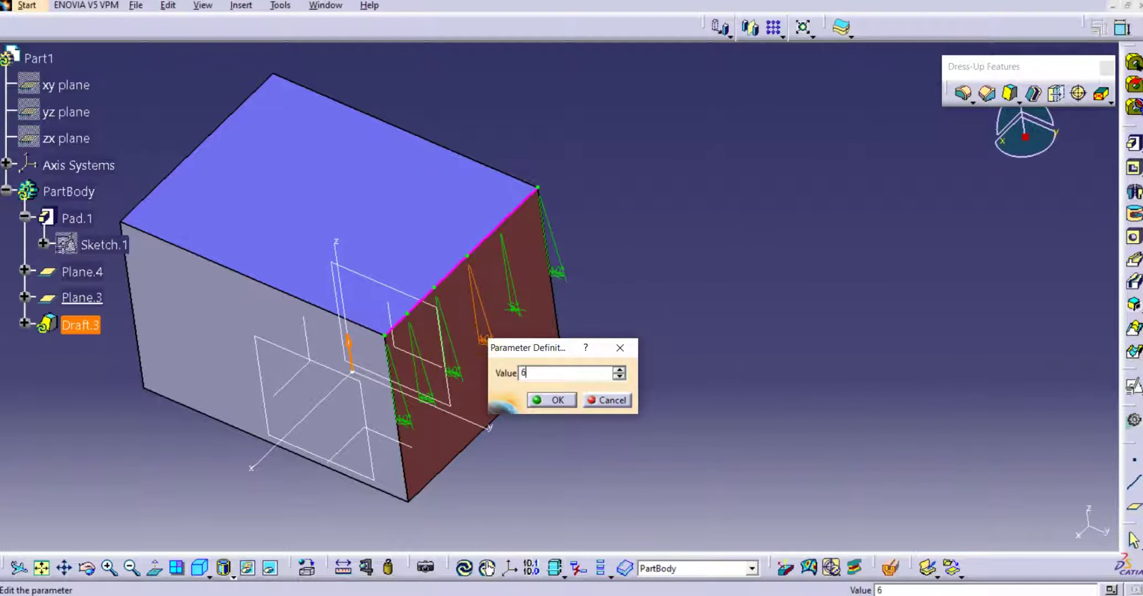
key("Return")
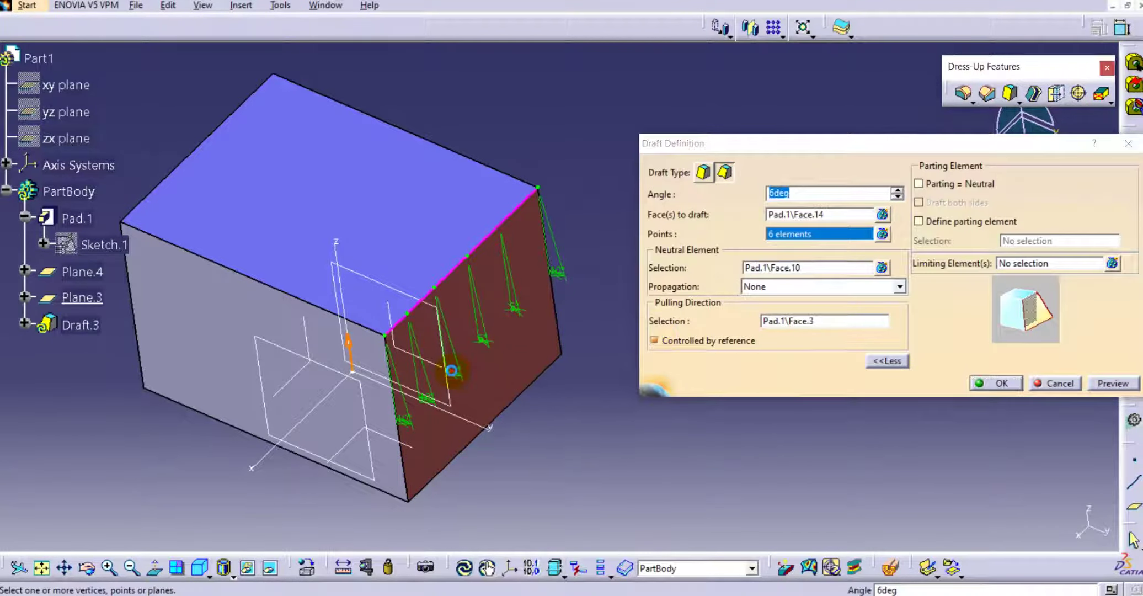
double_click(452, 371)
type("7")
key("Return")
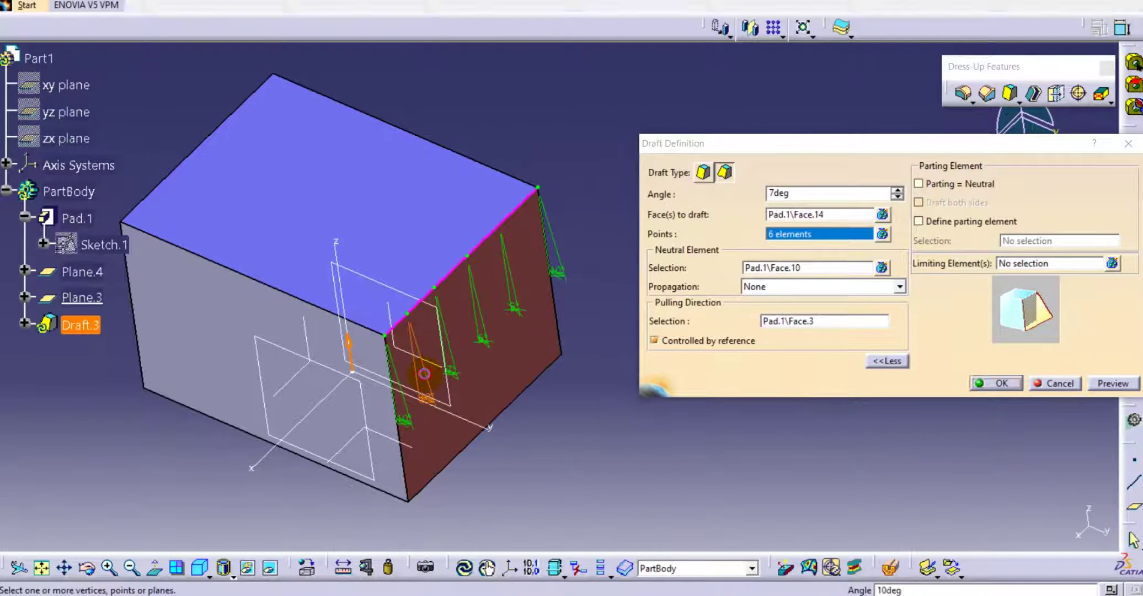
double_click(432, 378)
type("8")
key("Return")
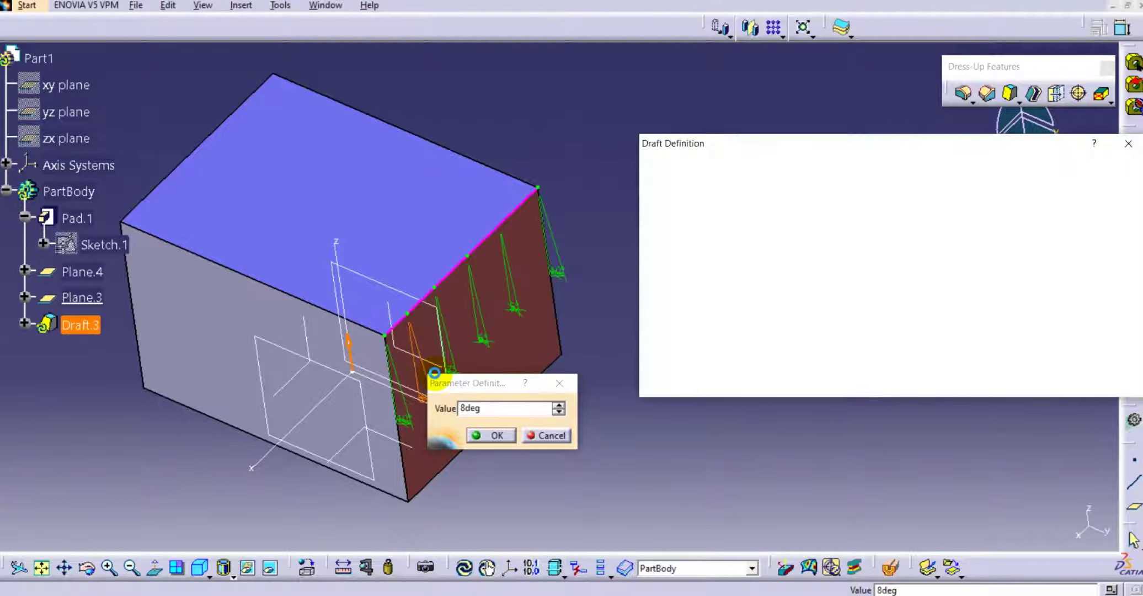
- Preview and apply the variable angle draft, and inspect the drafted side face from several directions
left_click(1106, 384)
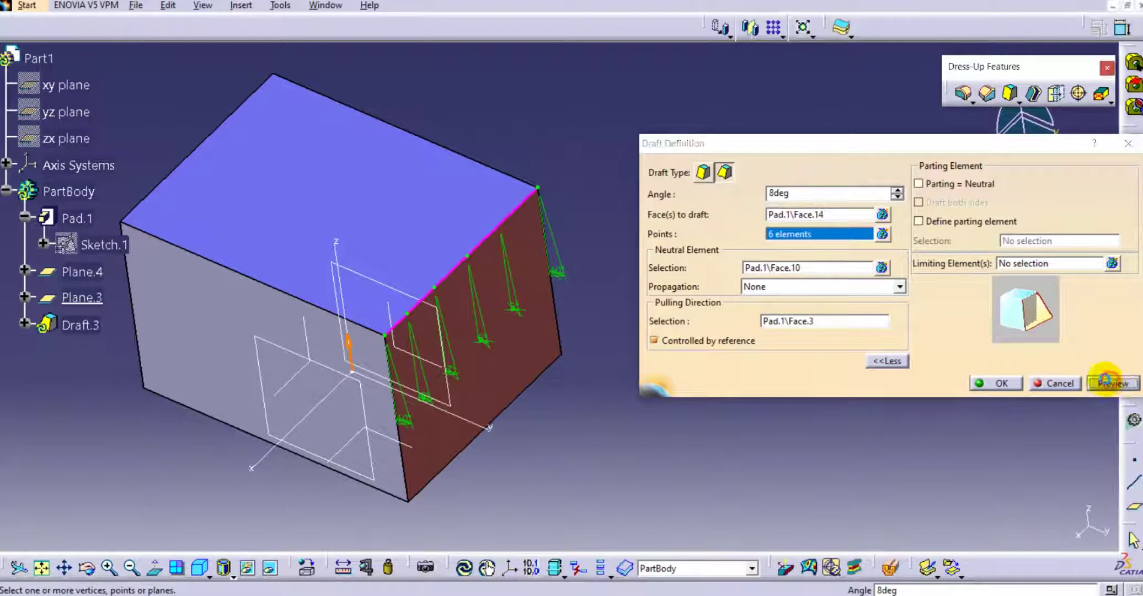
left_click(997, 383)
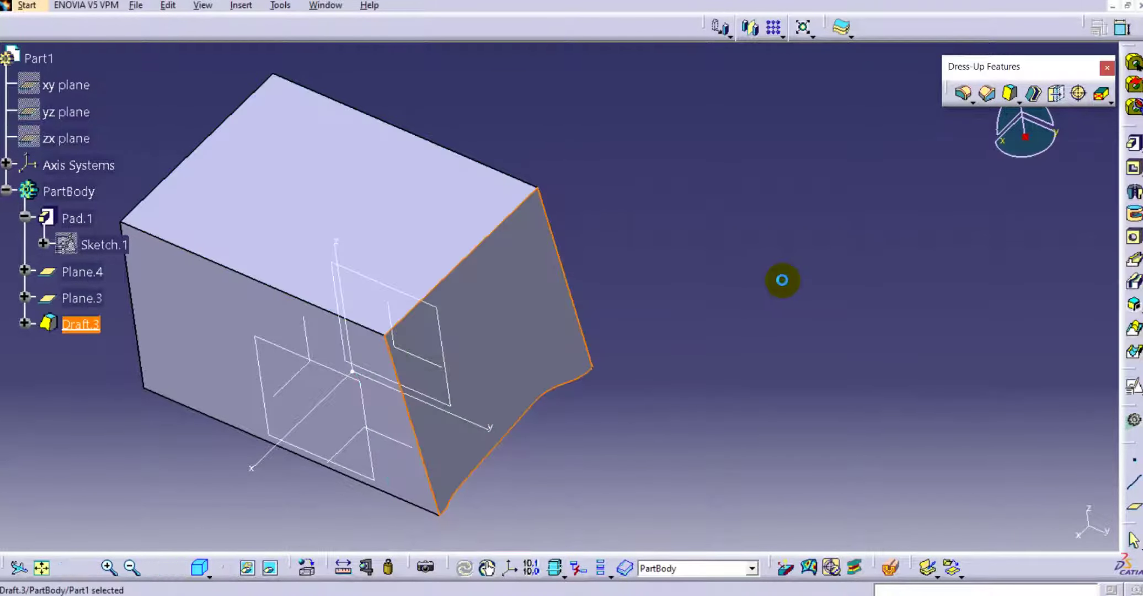
middle_click_drag(555, 377, 316, 193)
middle_click_drag(388, 249, 660, 414)
- Edit the draft to use Smooth propagation, dismiss the warning about the points, and apply the change
double_click(80, 324)
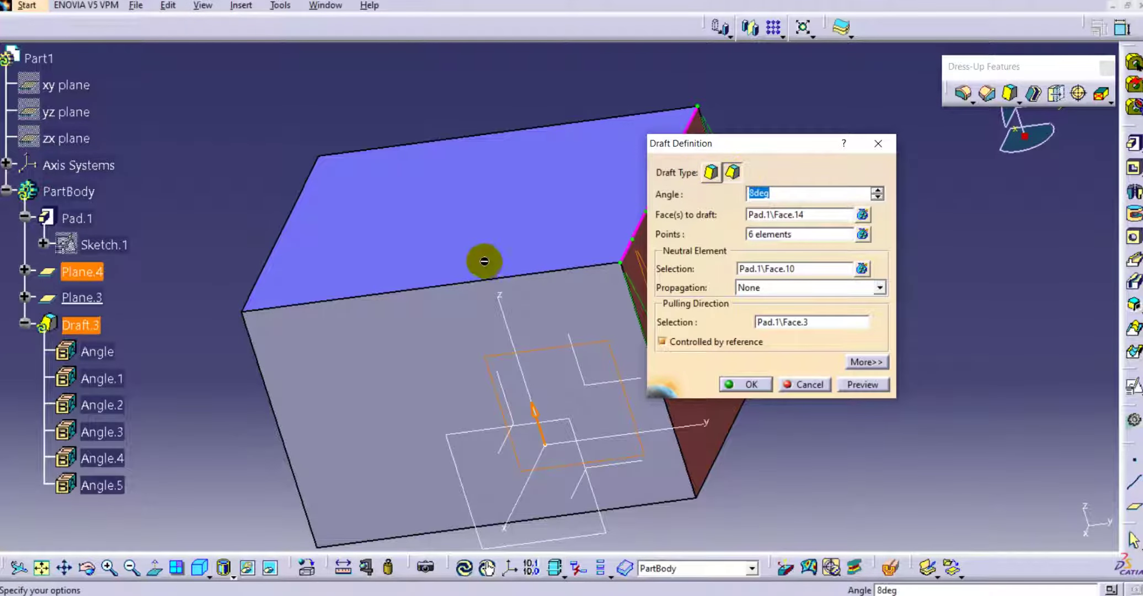
middle_click_drag(484, 258, 527, 258)
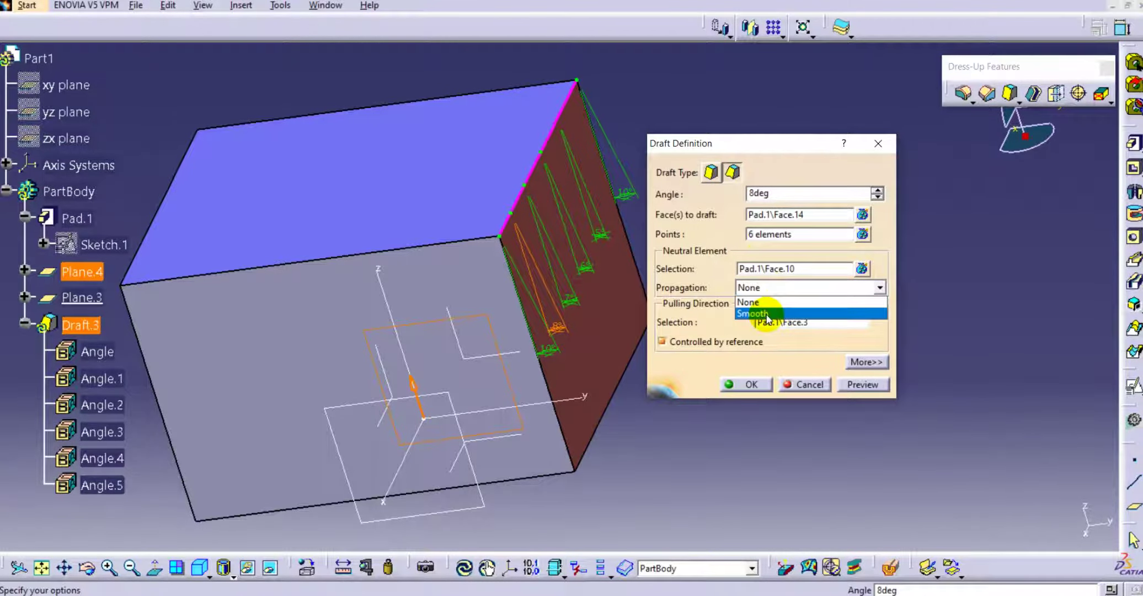
left_click(764, 312)
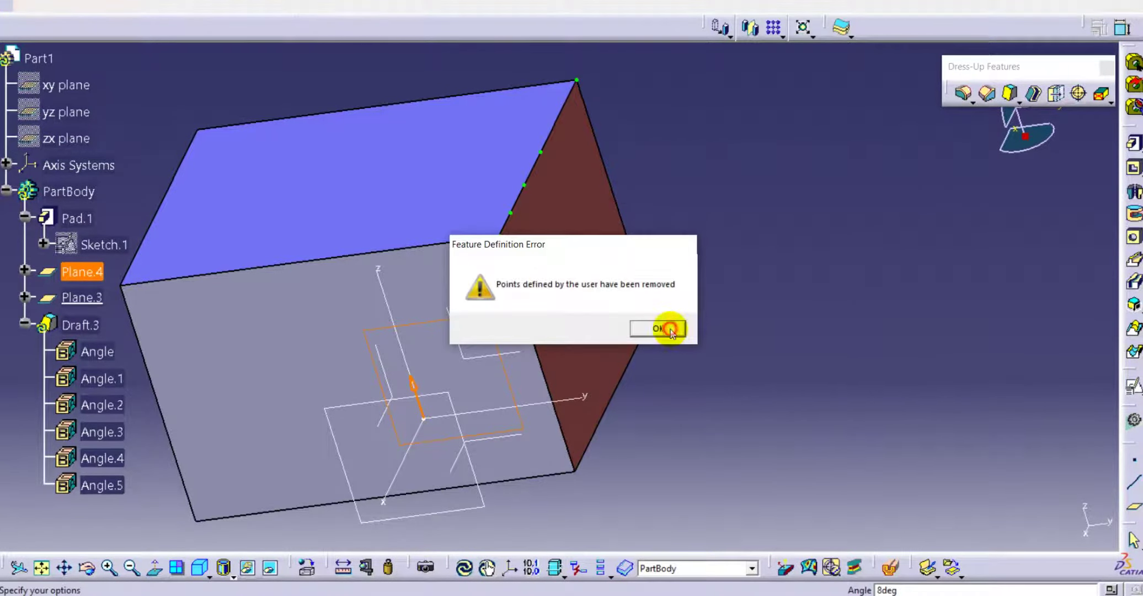
left_click(658, 328)
left_click(750, 384)
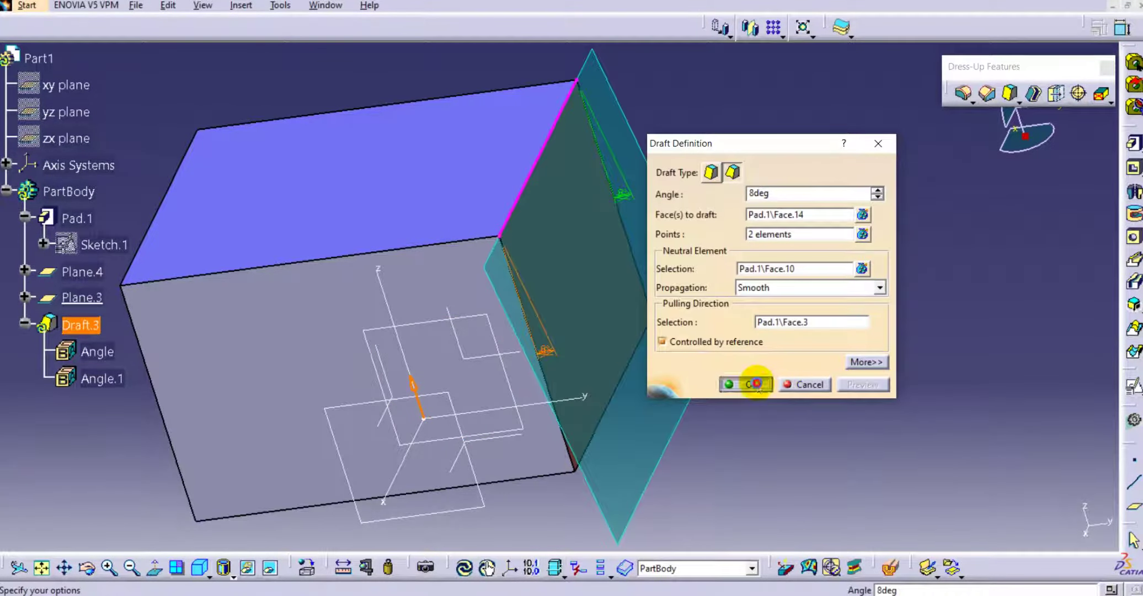
middle_click_drag(735, 282, 511, 279)
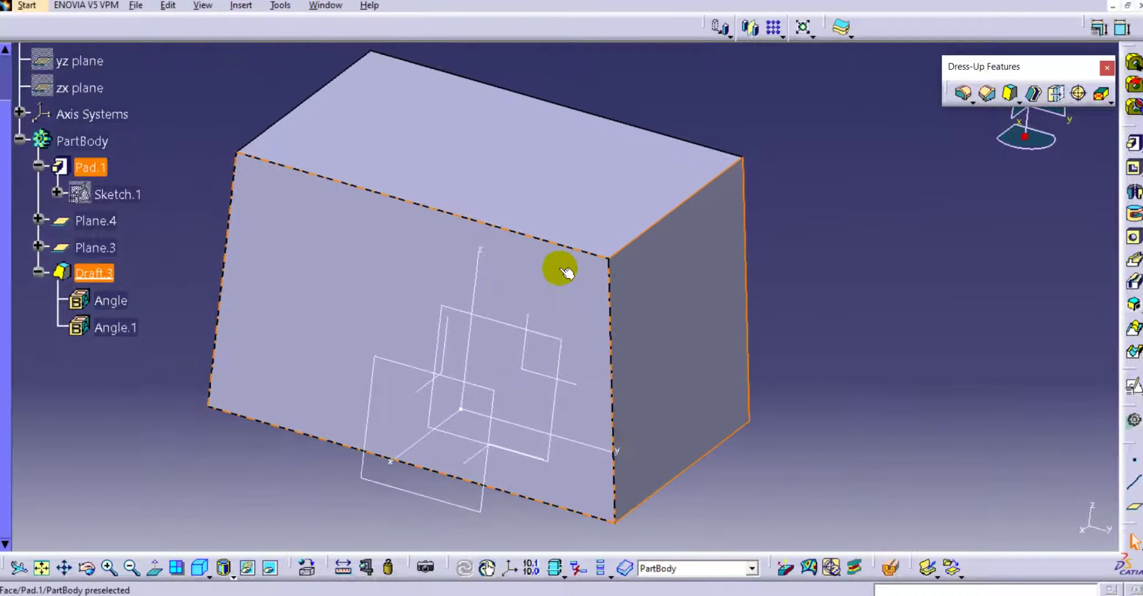
left_click(295, 244)
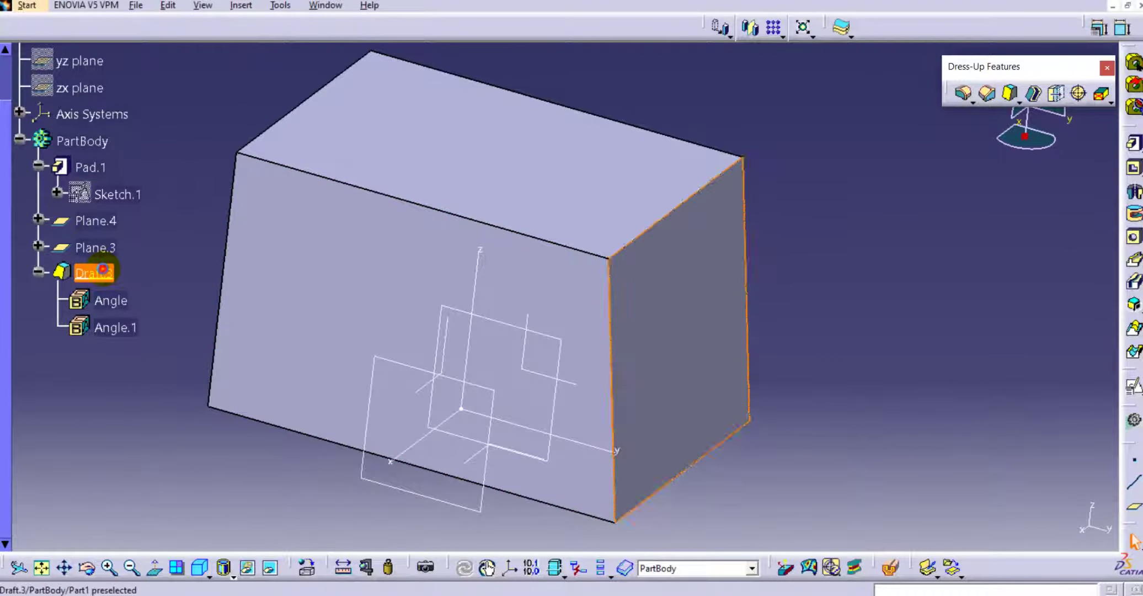
double_click(95, 272)
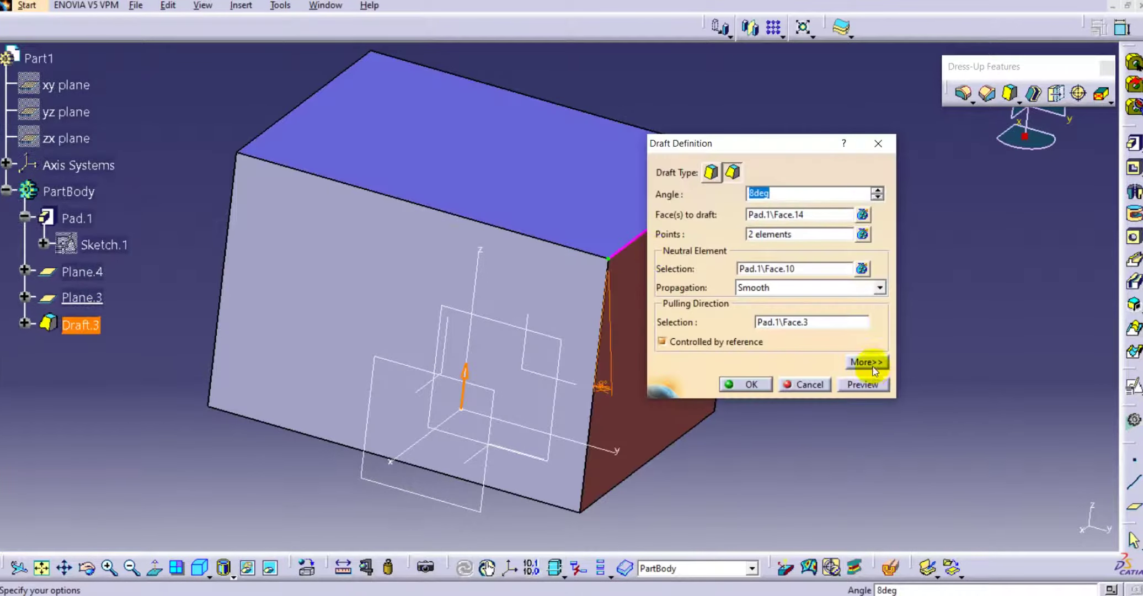
left_click(872, 369)
middle_click_drag(406, 208, 370, 192)
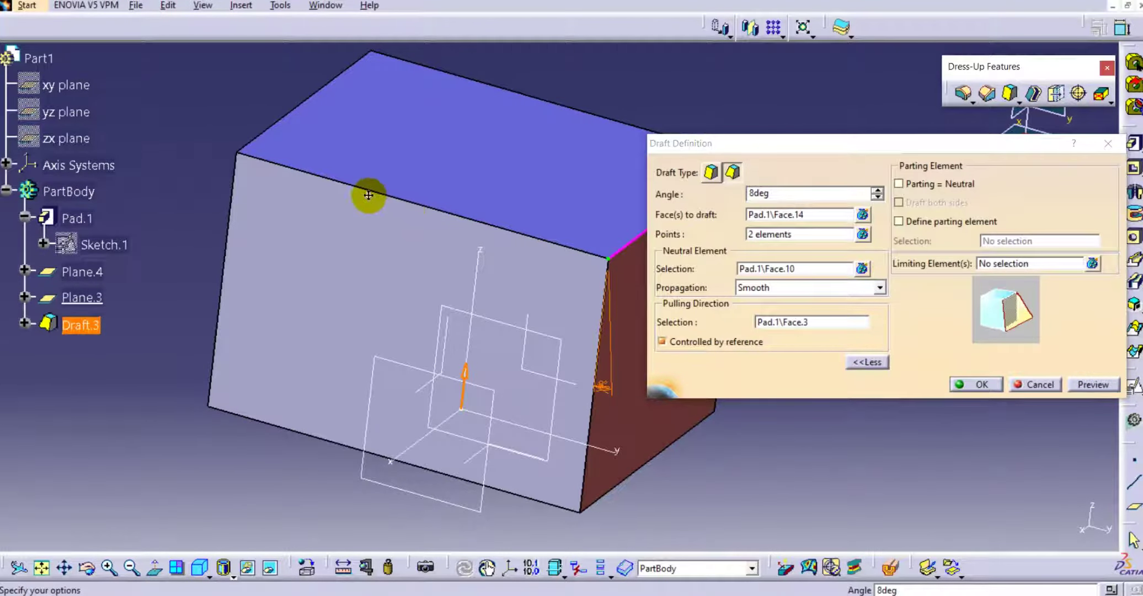
left_click(914, 268)
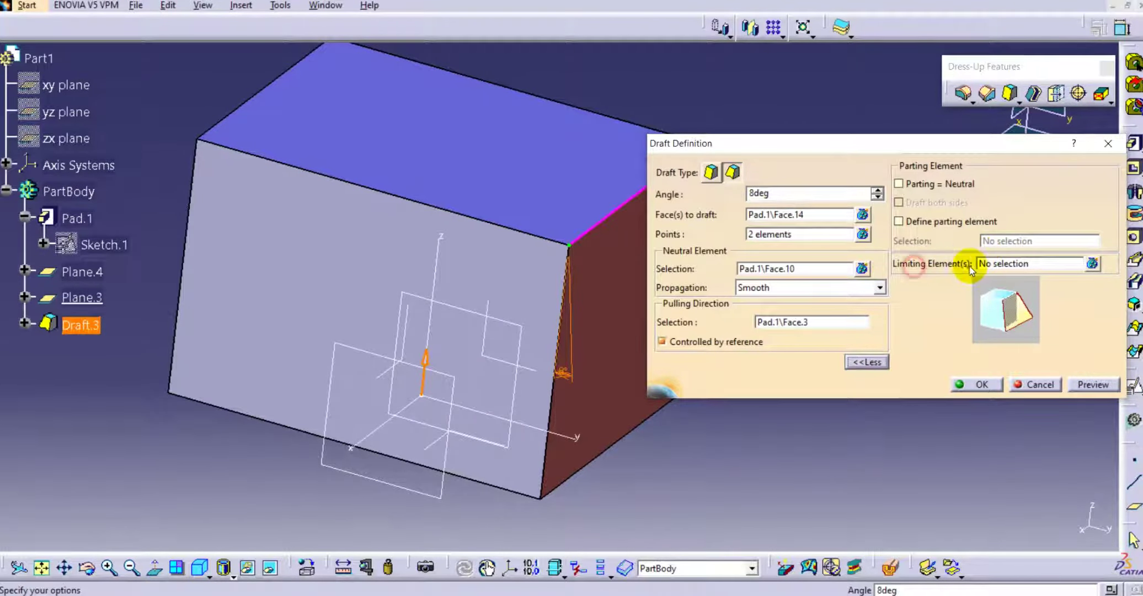
left_click(1007, 264)
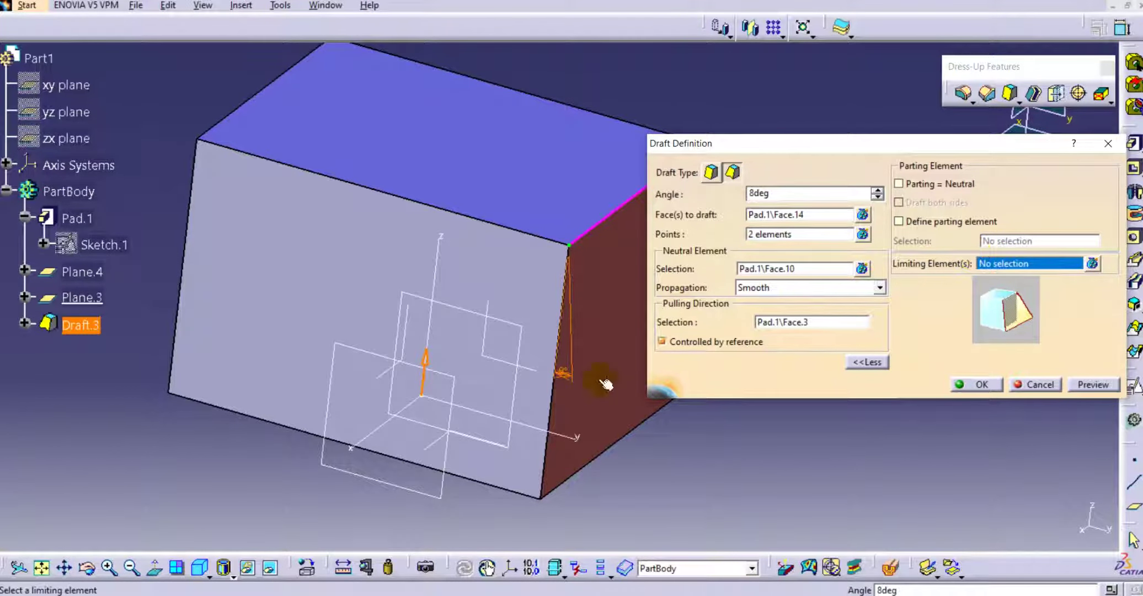
middle_click_drag(425, 289, 417, 291)
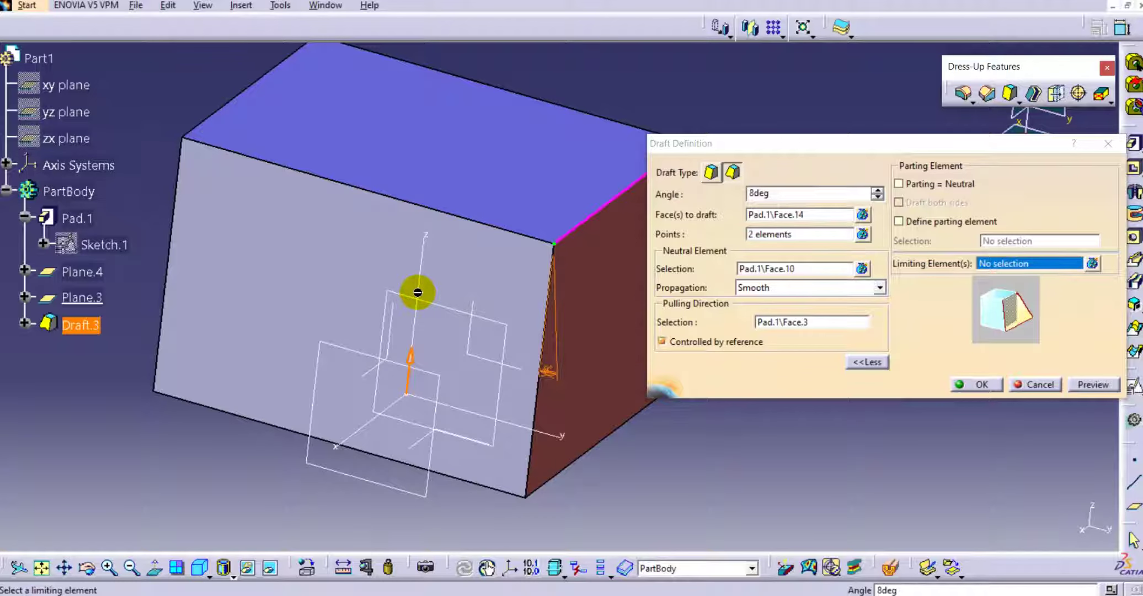
left_click(1039, 384)
- Delete the Draft.3 feature from the block
middle_click_drag(304, 215, 298, 293)
right_click(77, 326)
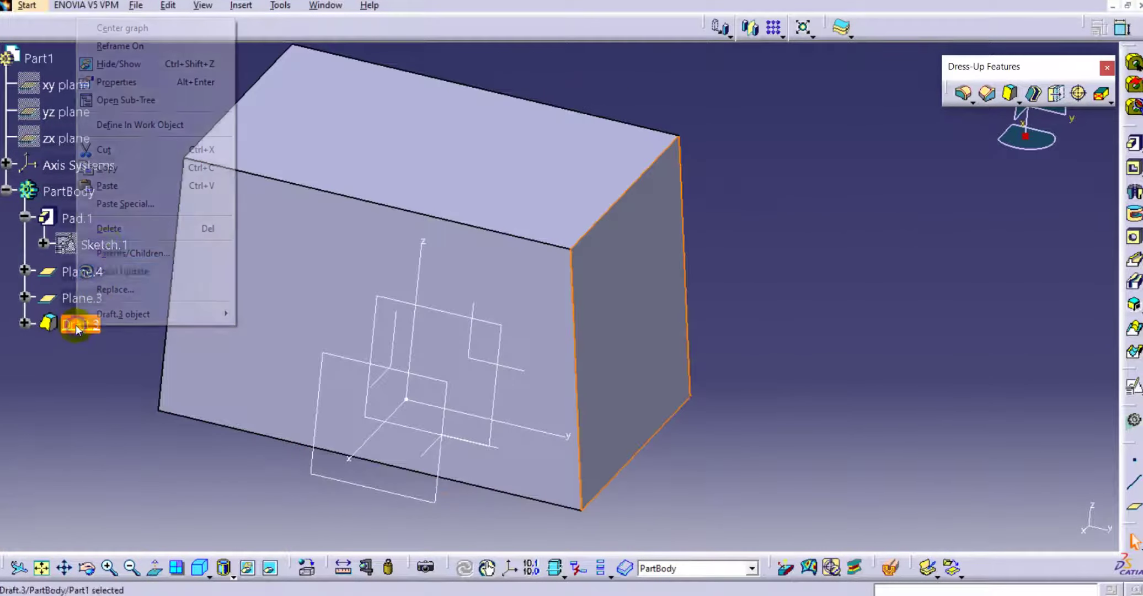
left_click(113, 227)
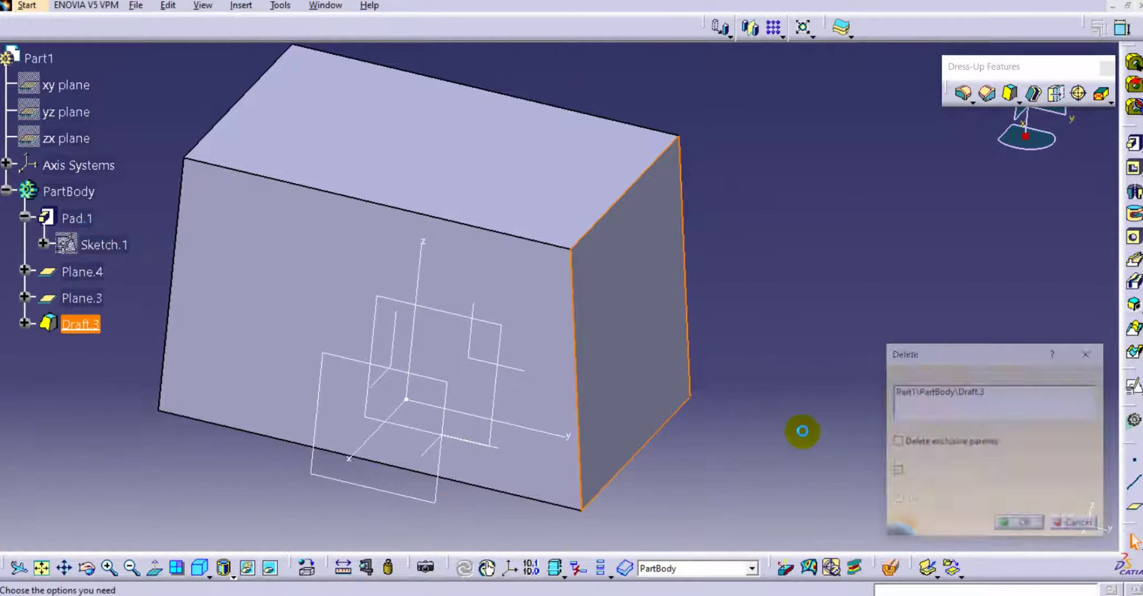
left_click(1015, 522)
middle_click_drag(746, 226, 645, 238)
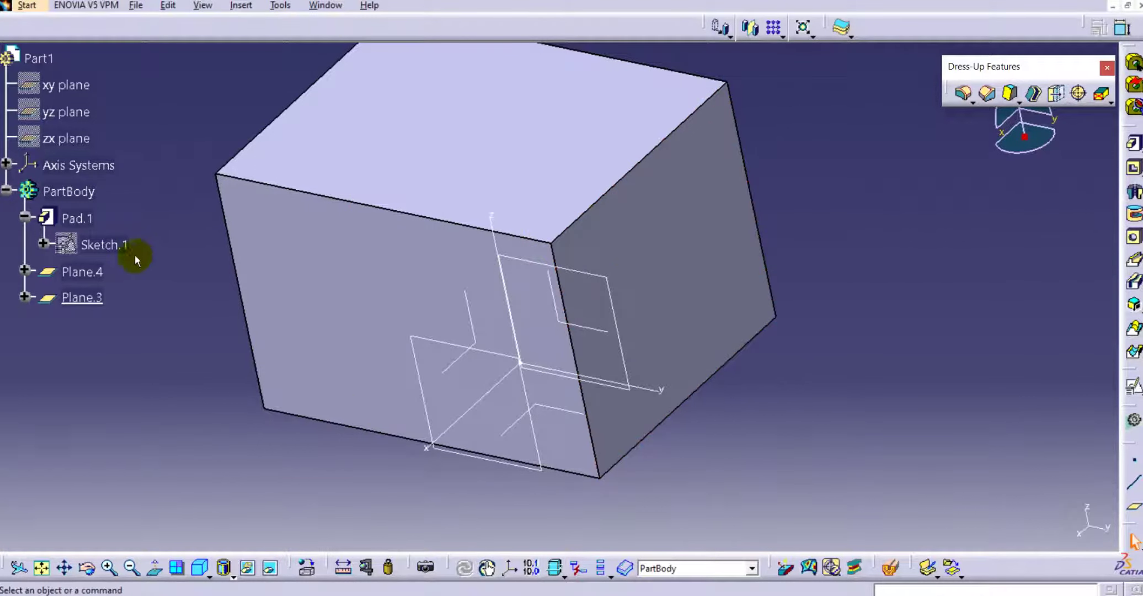
- Edit the block's pad to use mirrored extent so it extrudes on both sides of the sketch
double_click(77, 218)
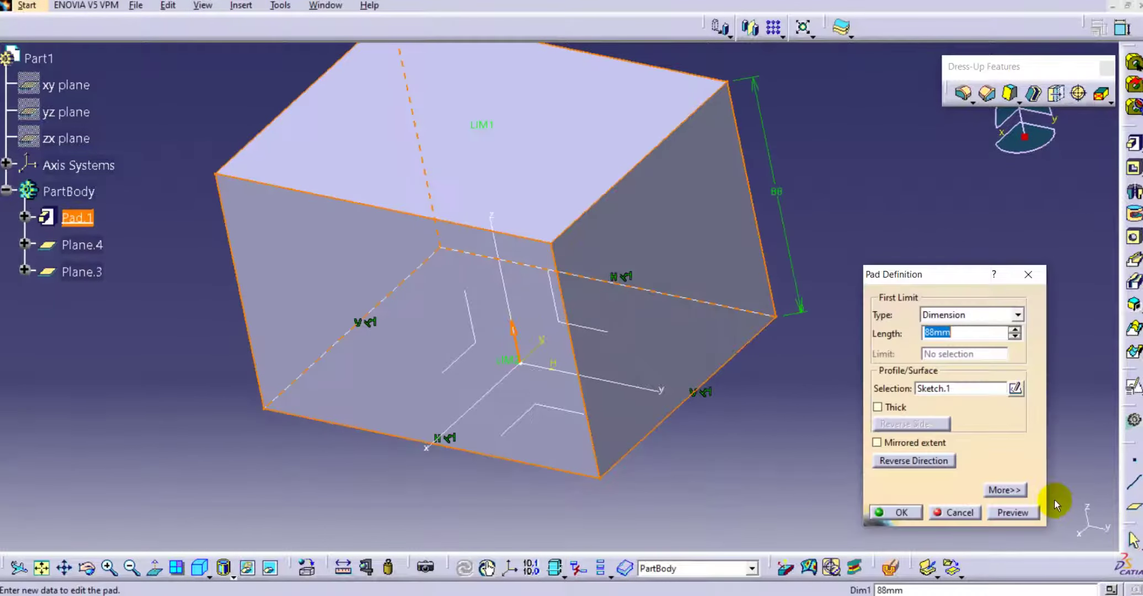
left_click(877, 442)
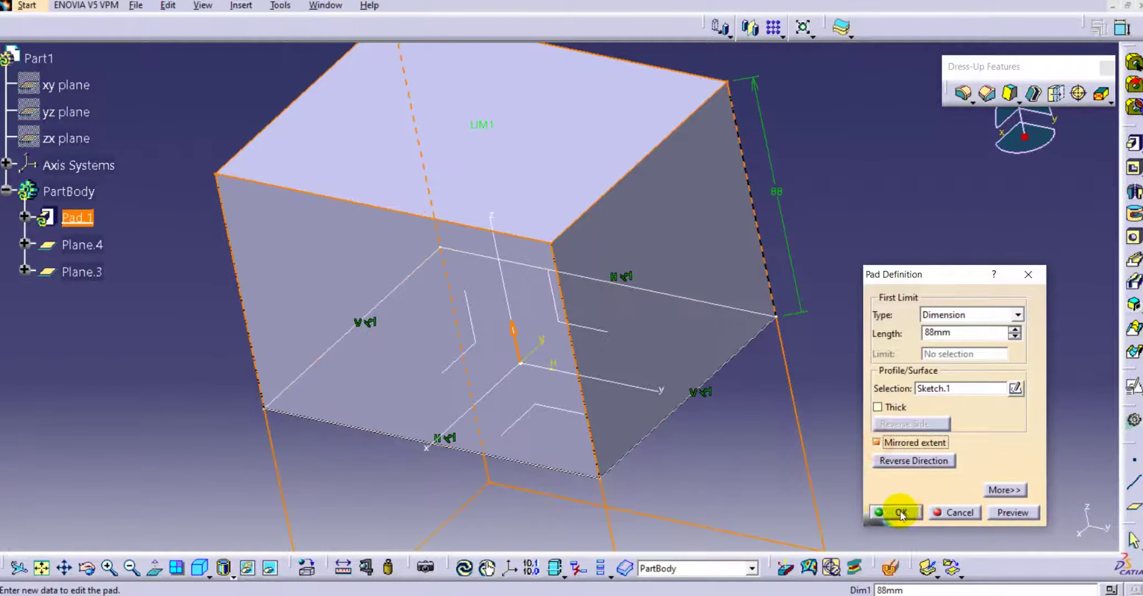
left_click(896, 511)
middle_click_drag(762, 272, 753, 324)
middle_click_drag(395, 263, 471, 248)
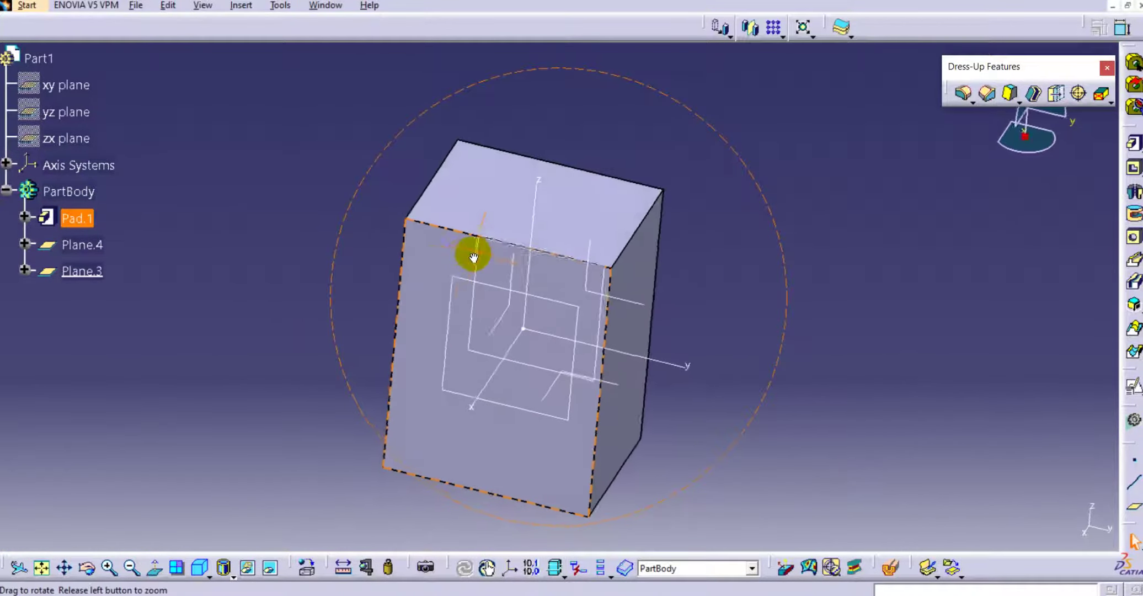
- Start a new draft on the block, pick the side face and front face to draft, and remove the front face from the selection
left_click(1007, 95)
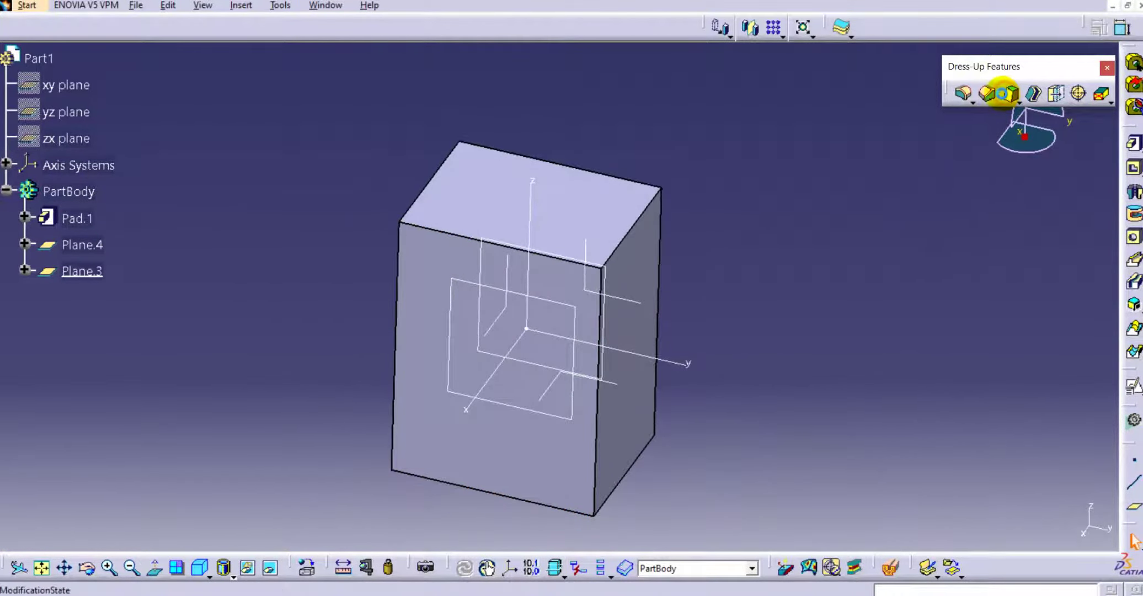
middle_click_drag(458, 265, 342, 254)
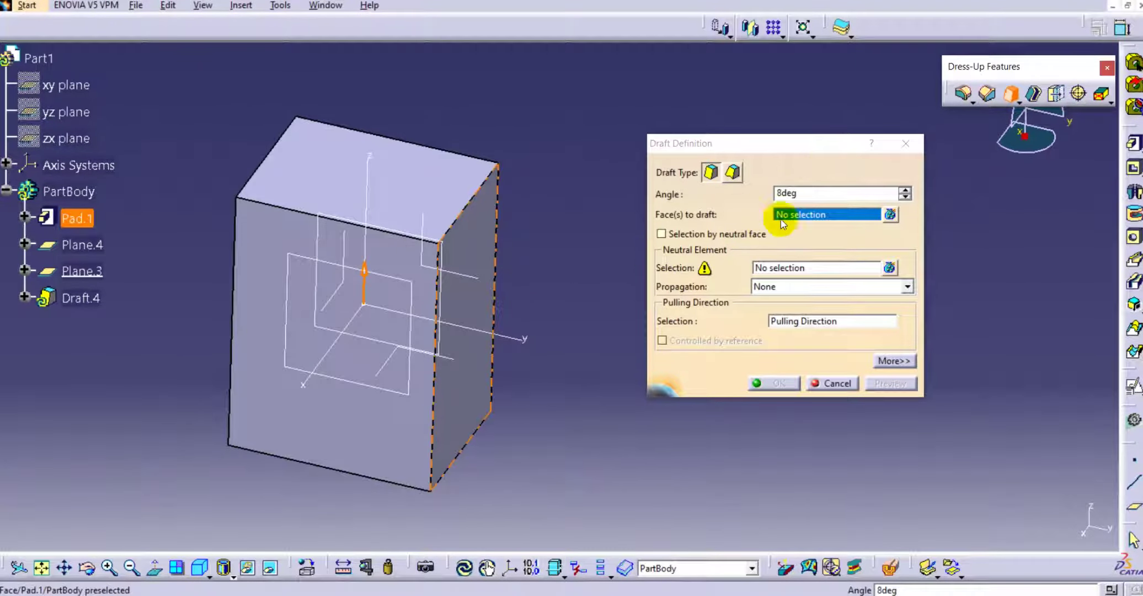
left_click(461, 241)
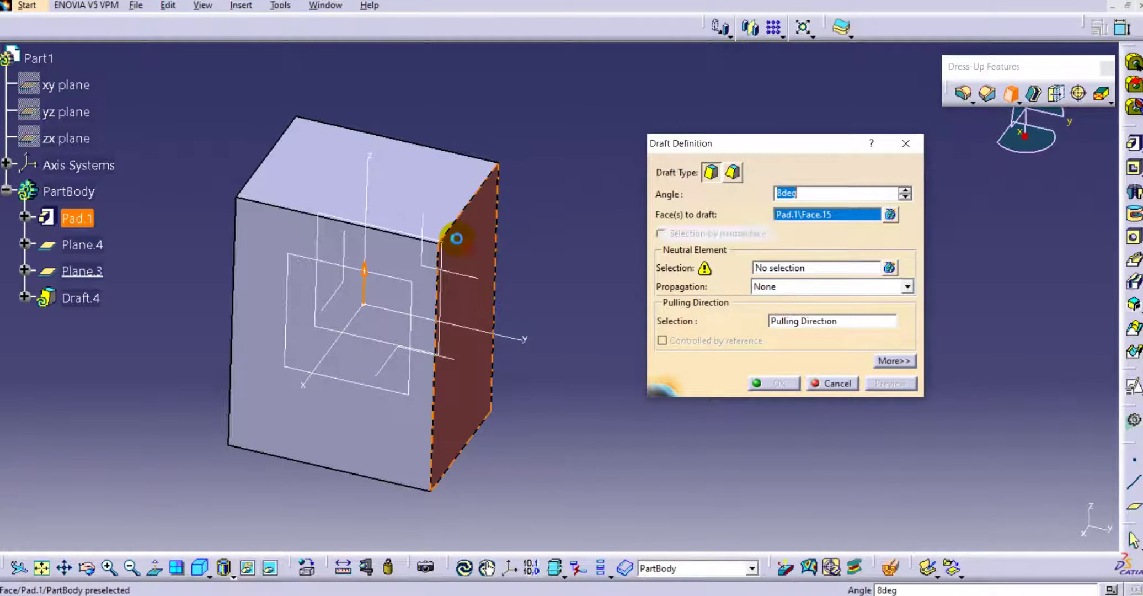
left_click(279, 236)
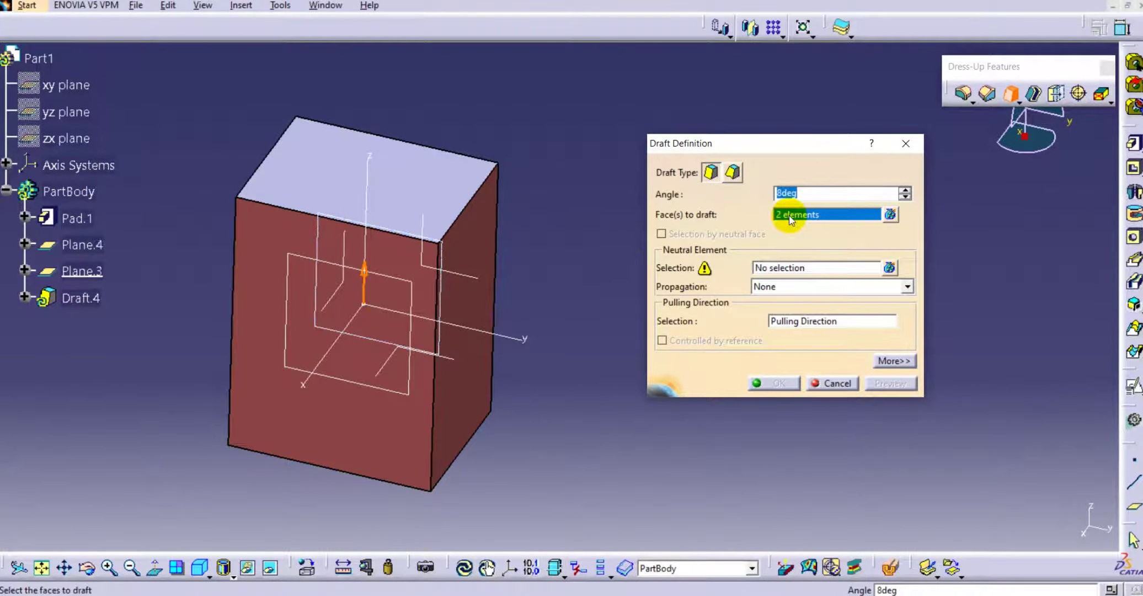
left_click(891, 220)
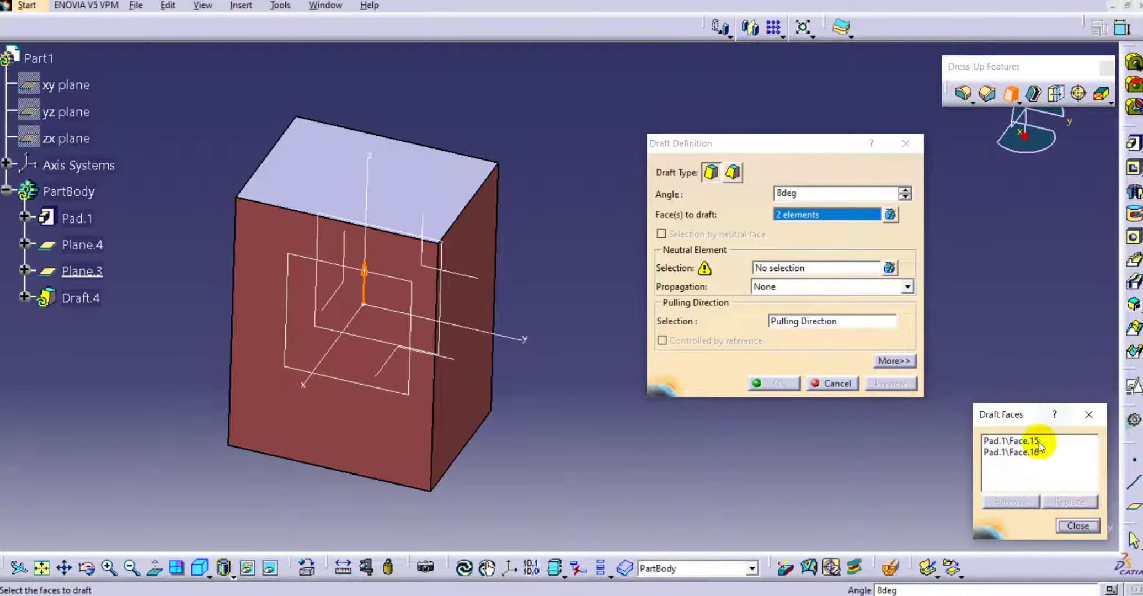
left_click(1011, 502)
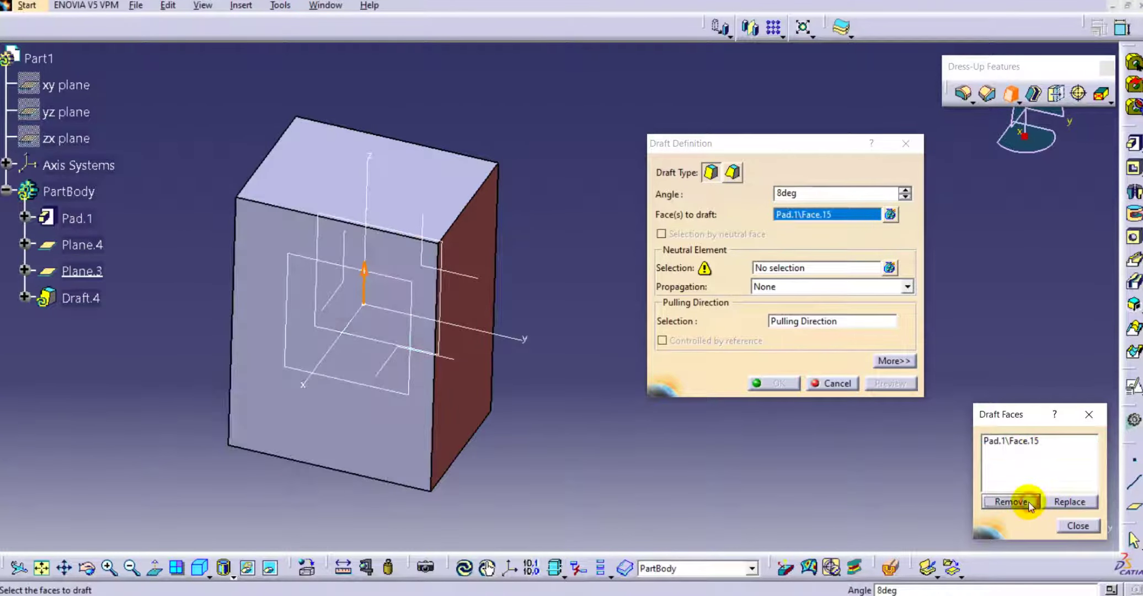
left_click(1074, 525)
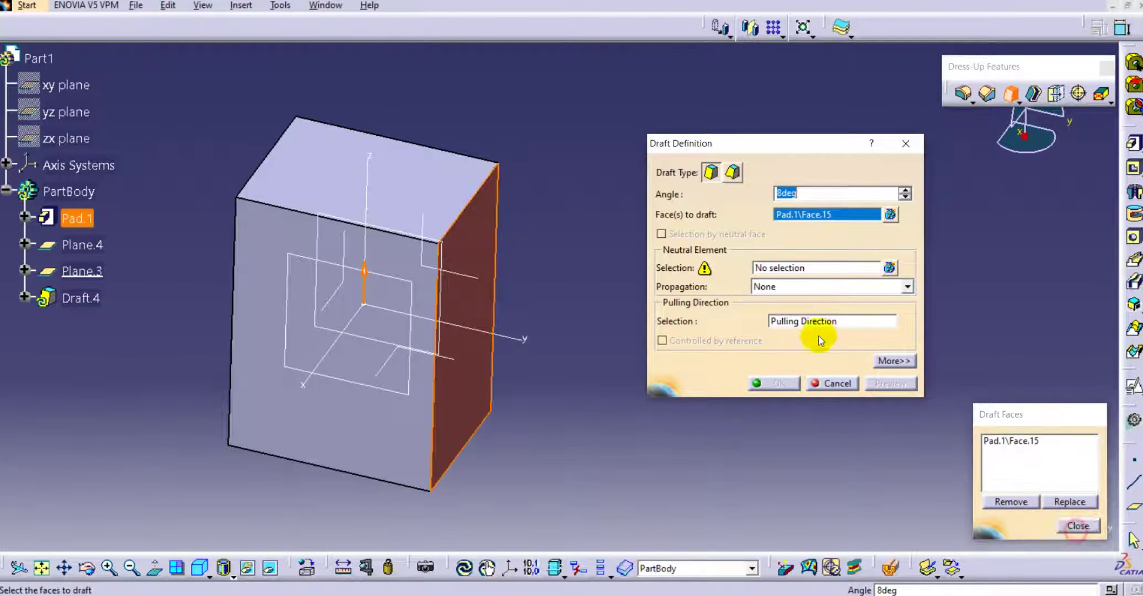
- Choose the block's top face as the draft's neutral element and show the additional draft options
left_click(808, 268)
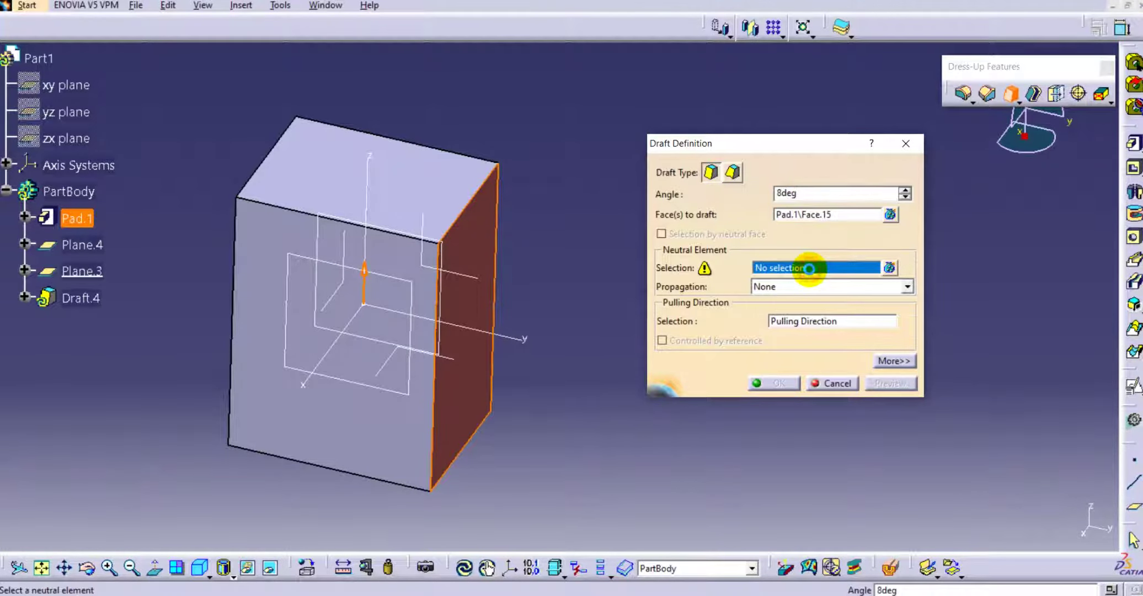
left_click(405, 178)
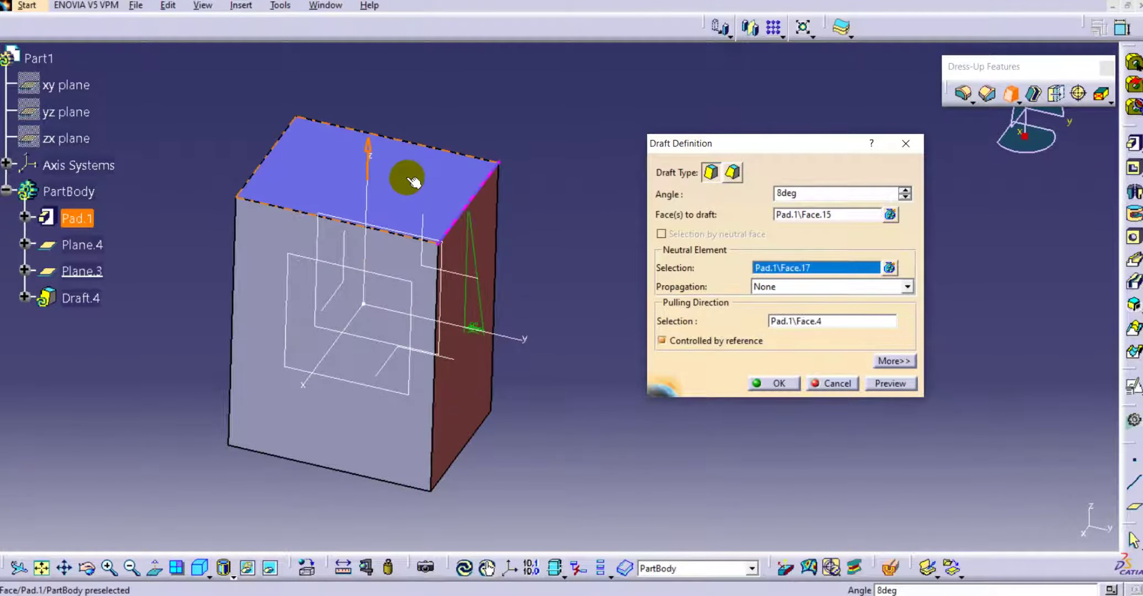
left_click(891, 360)
left_click_drag(930, 145, 894, 138)
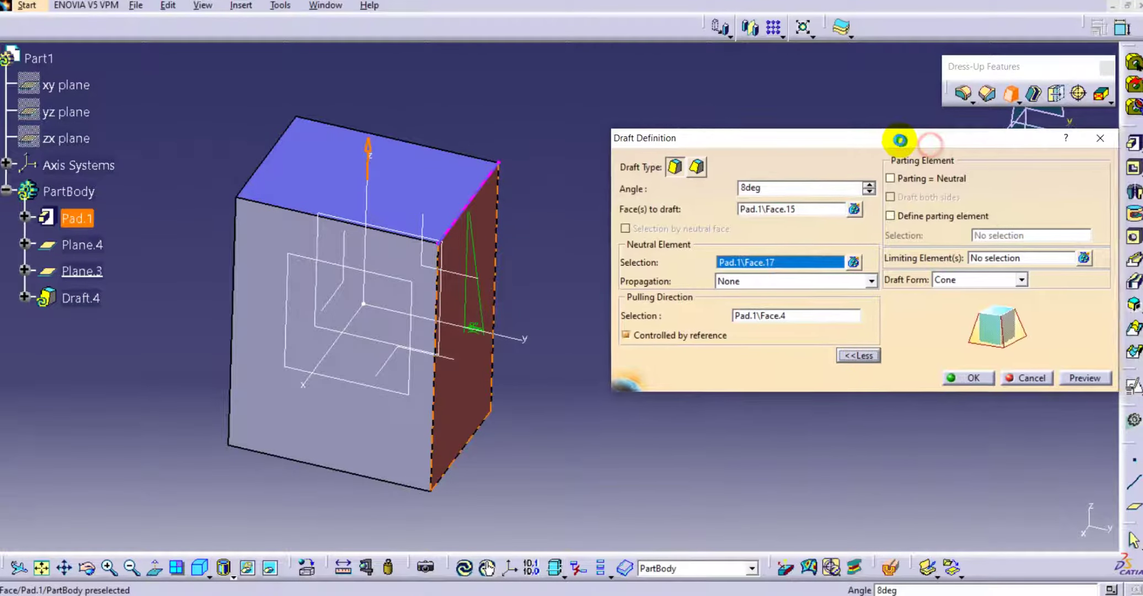
- Clear the top face as neutral element, use the absolute axis system's XY plane instead, and preview and apply the 8deg draft
middle_click_drag(547, 258, 527, 252)
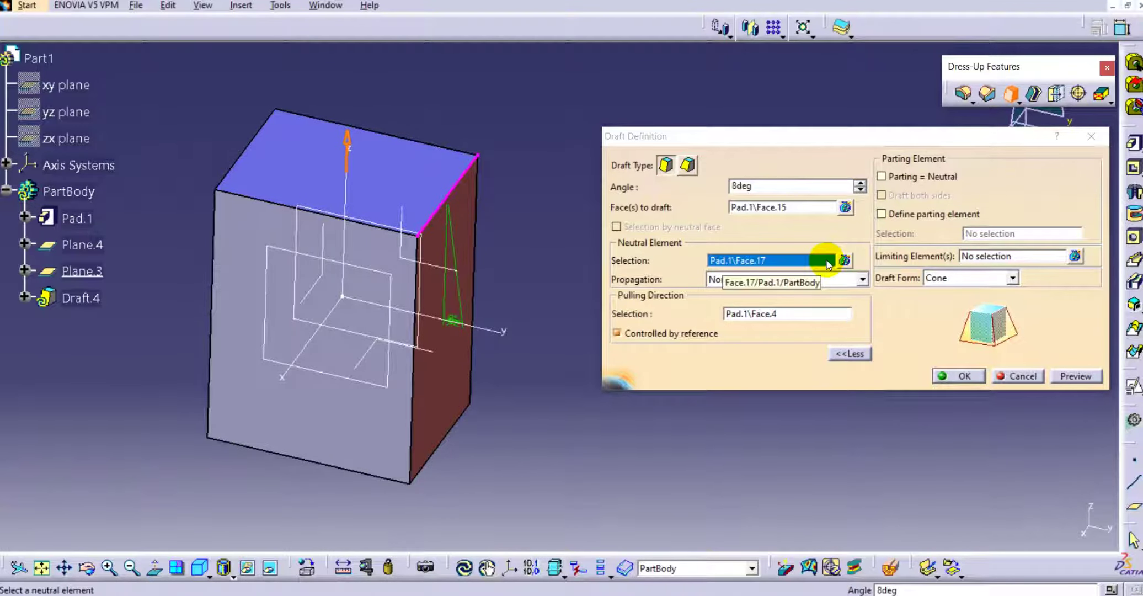
right_click(784, 264)
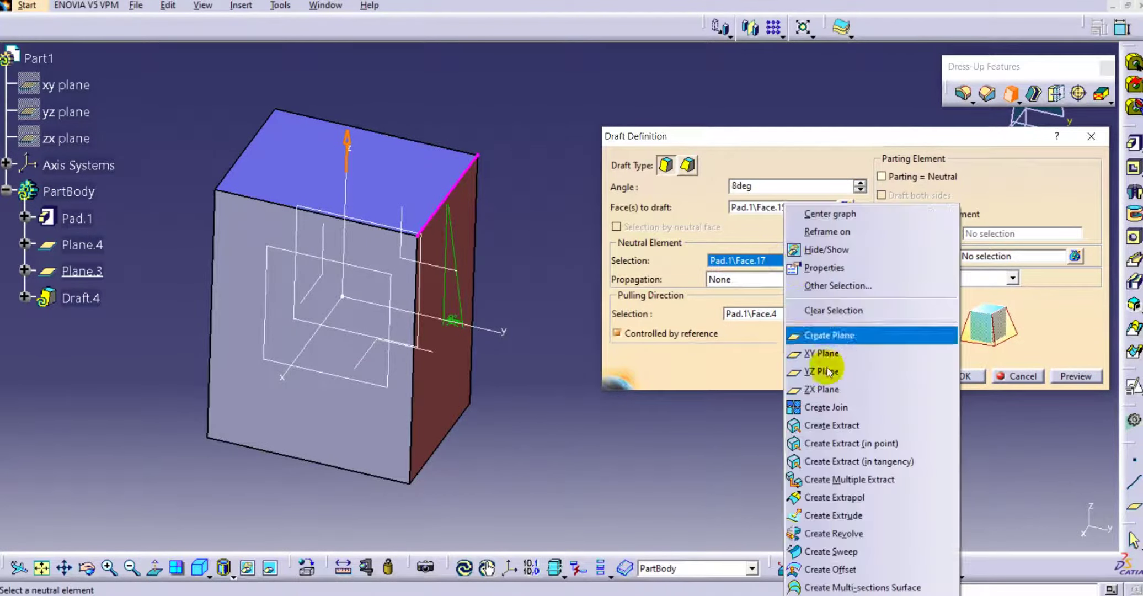
left_click(830, 312)
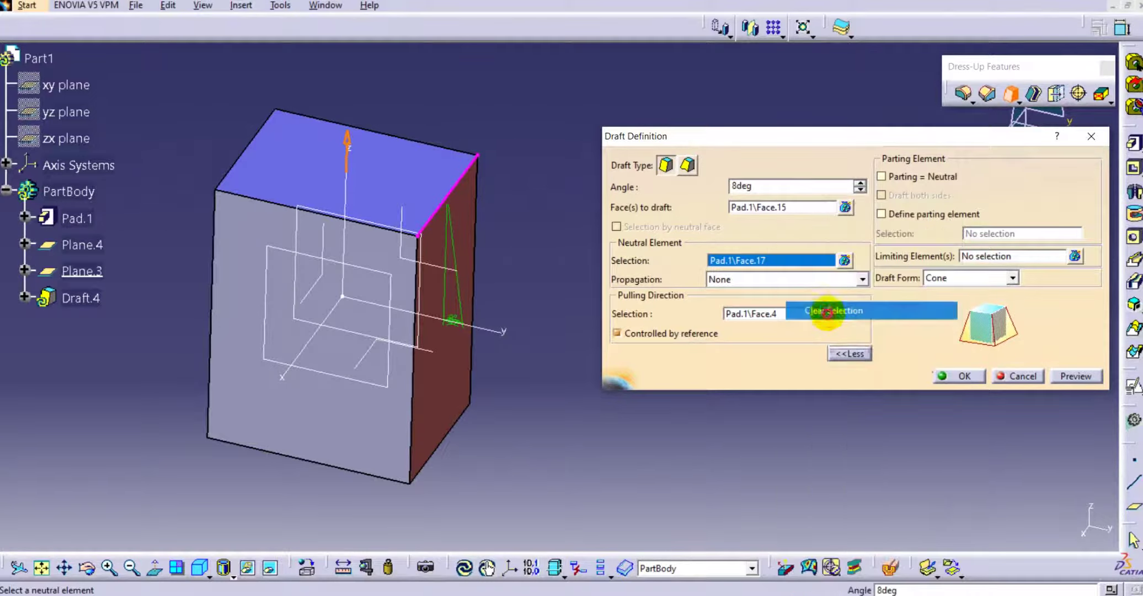
left_click(364, 354)
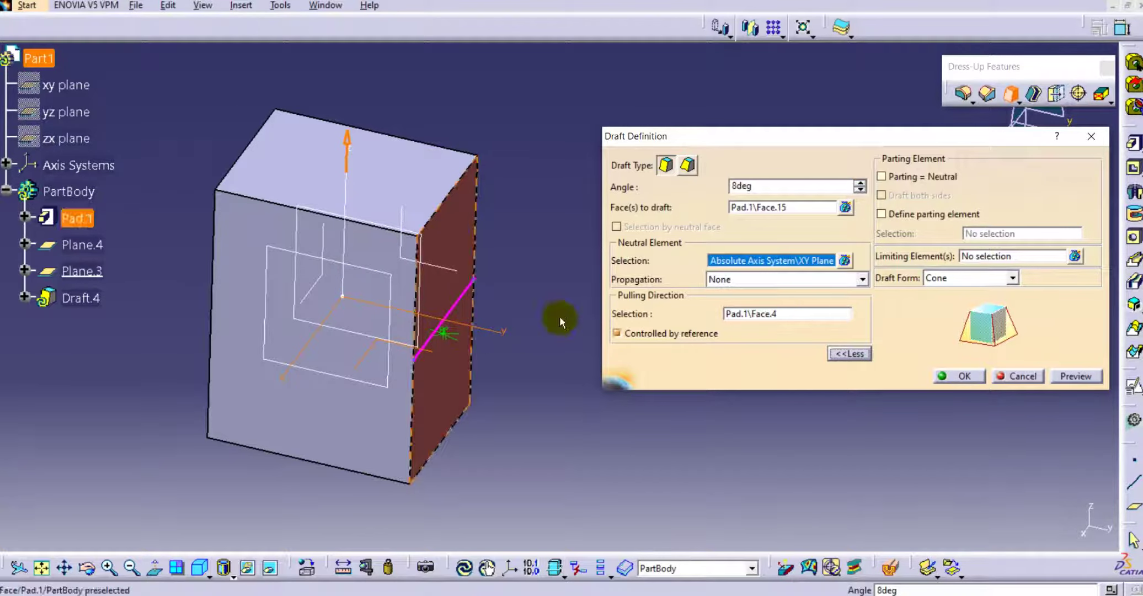
left_click(1066, 377)
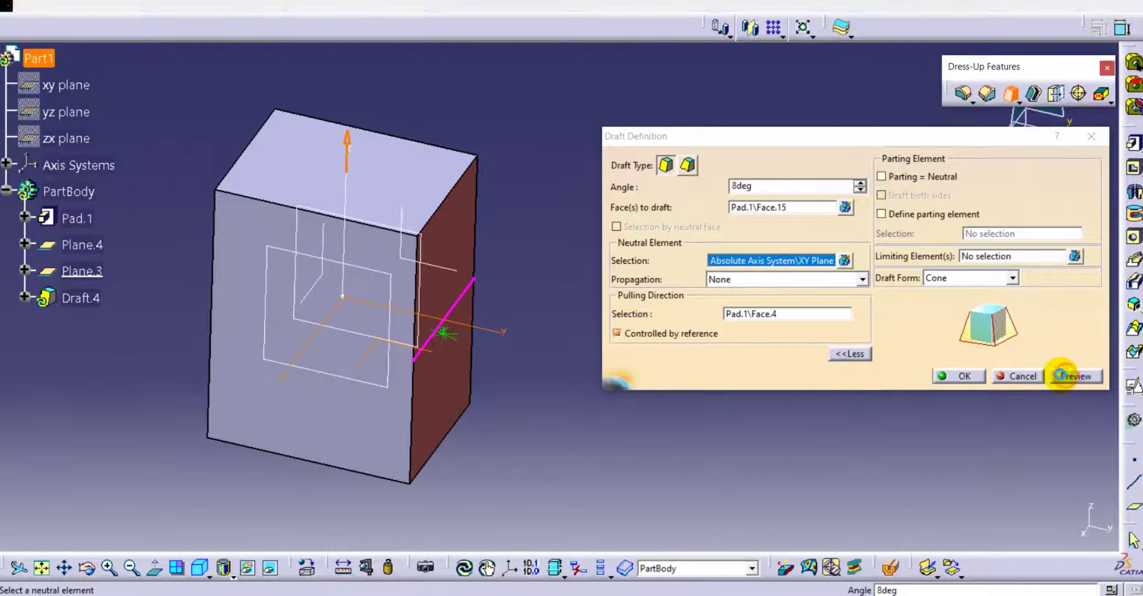
left_click(957, 375)
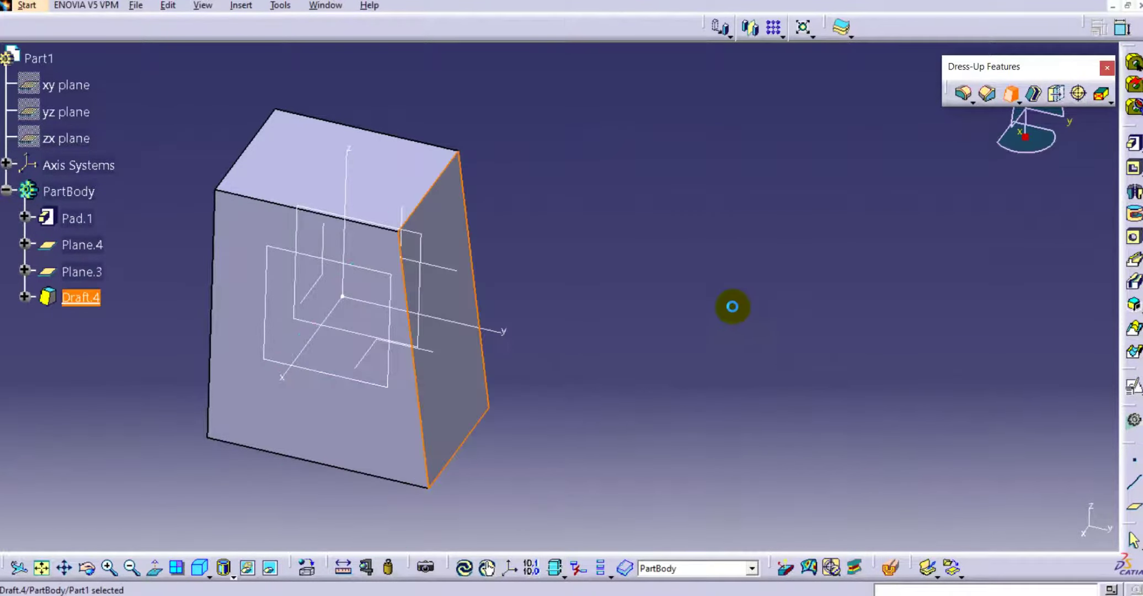
- Edit Draft.4 to enable Parting = Neutral and Draft both sides, and preview and apply the change
left_click(489, 273)
middle_click_drag(496, 272, 601, 226)
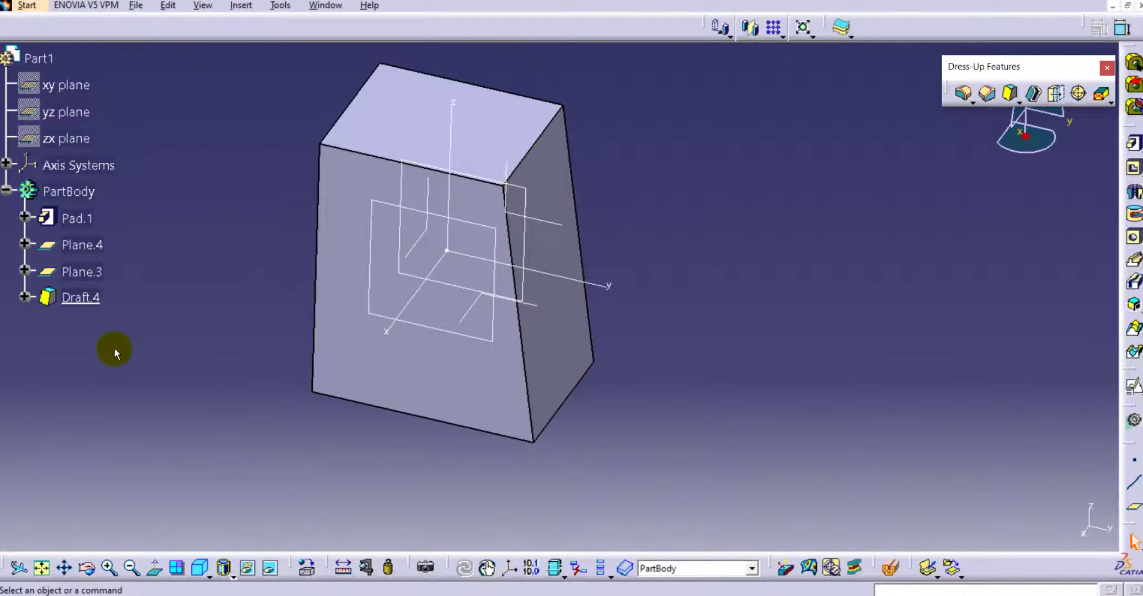
double_click(81, 297)
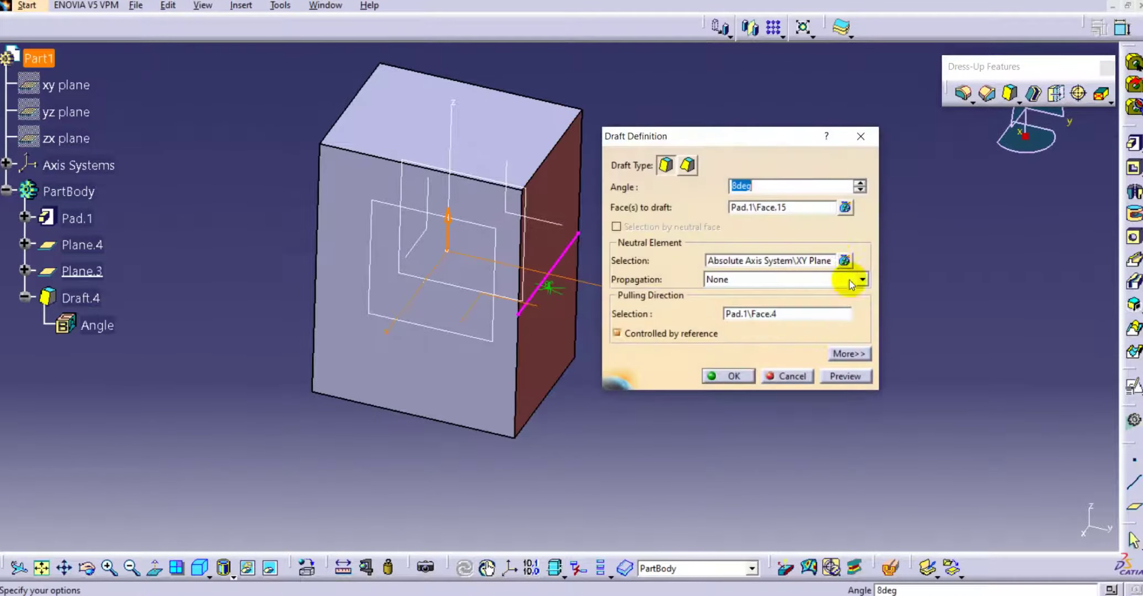
left_click(848, 353)
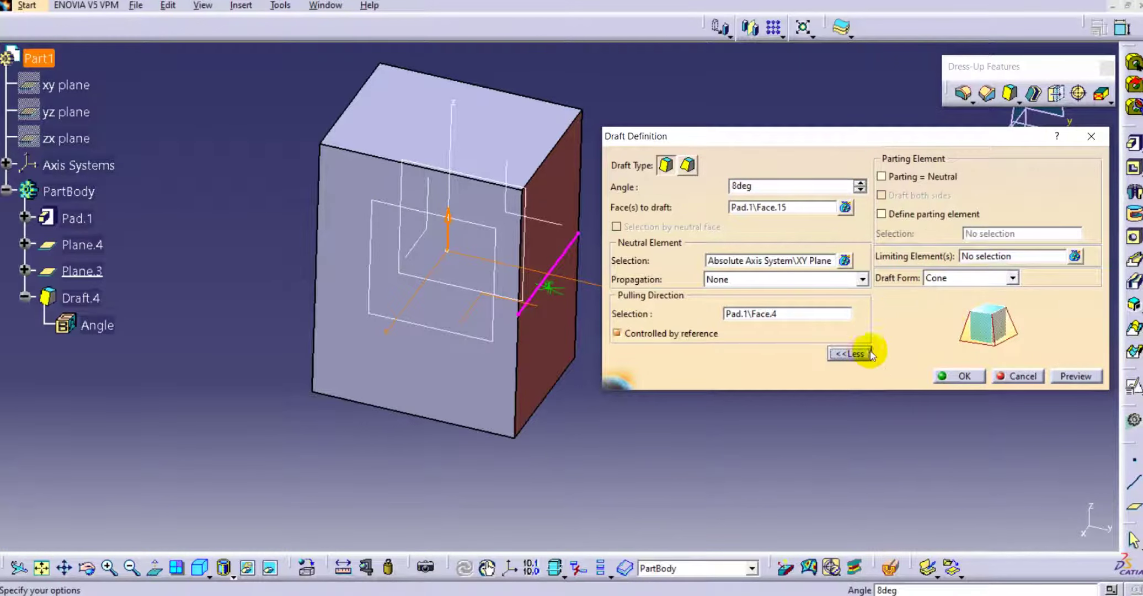
left_click(896, 177)
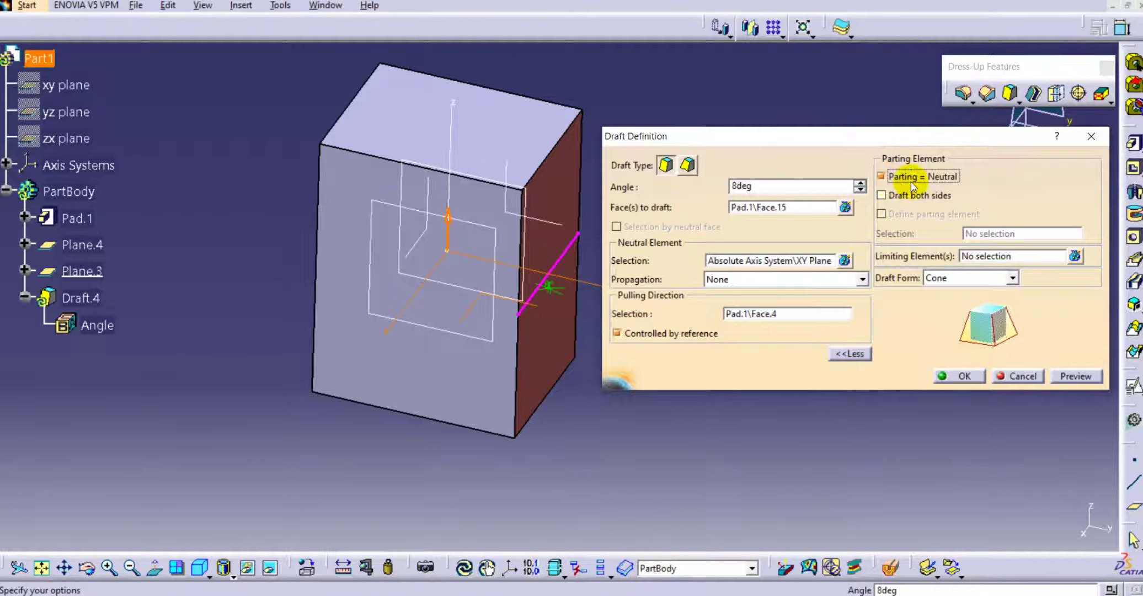
left_click(881, 195)
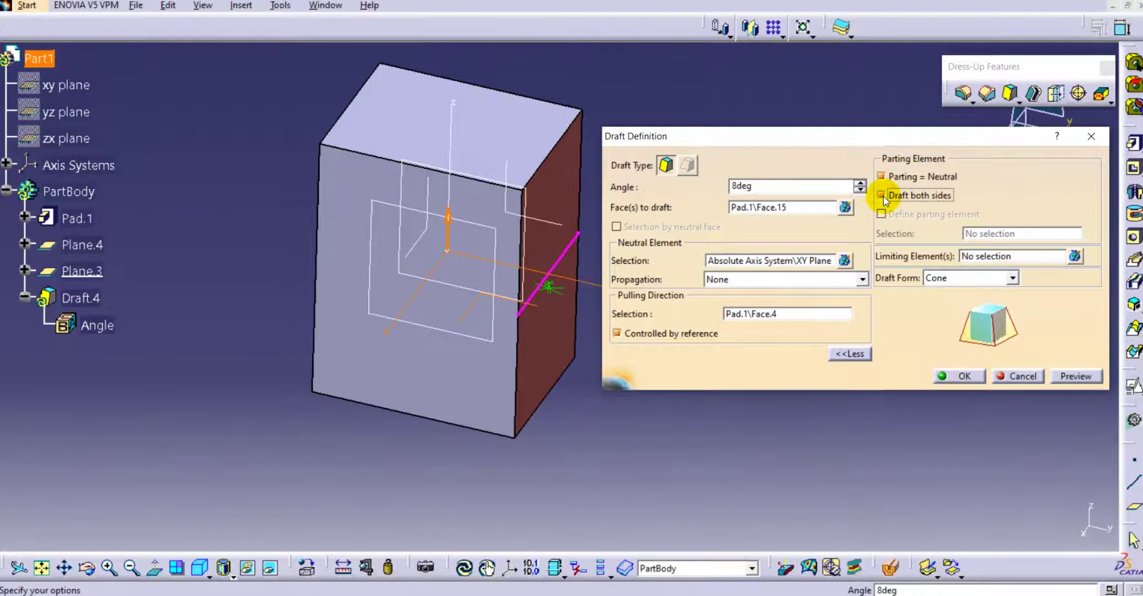
middle_click_drag(485, 234, 411, 222)
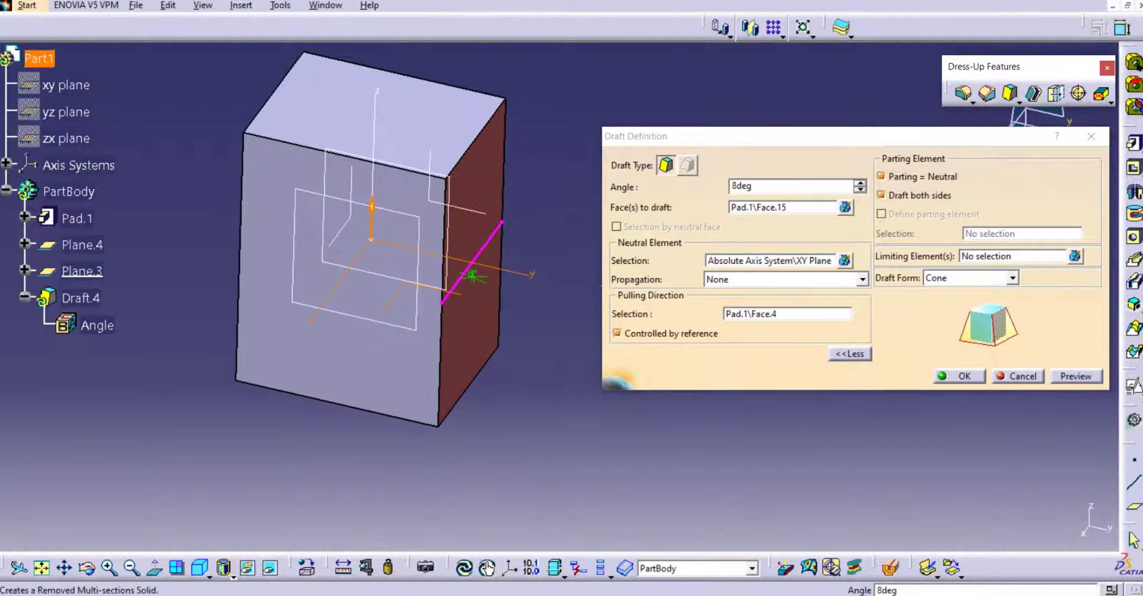
left_click(1074, 377)
left_click(959, 375)
- Edit Draft.4 to add the block's three other side faces to the faces to draft, and apply the change
middle_click_drag(456, 335, 410, 293)
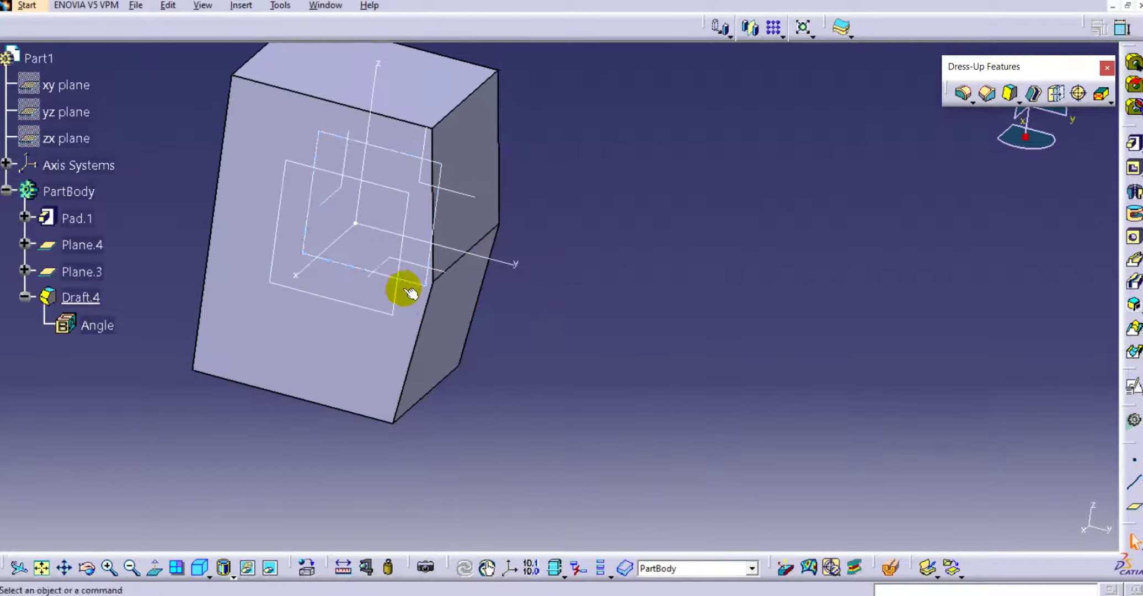
middle_click_drag(344, 237, 411, 301)
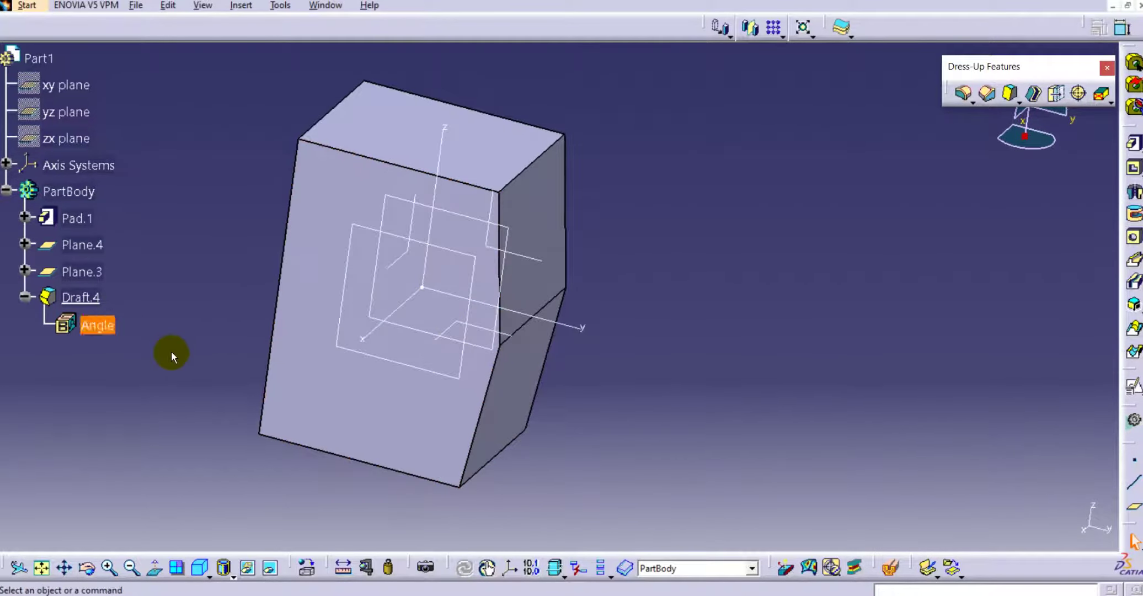
middle_click_drag(467, 212, 390, 254)
double_click(49, 297)
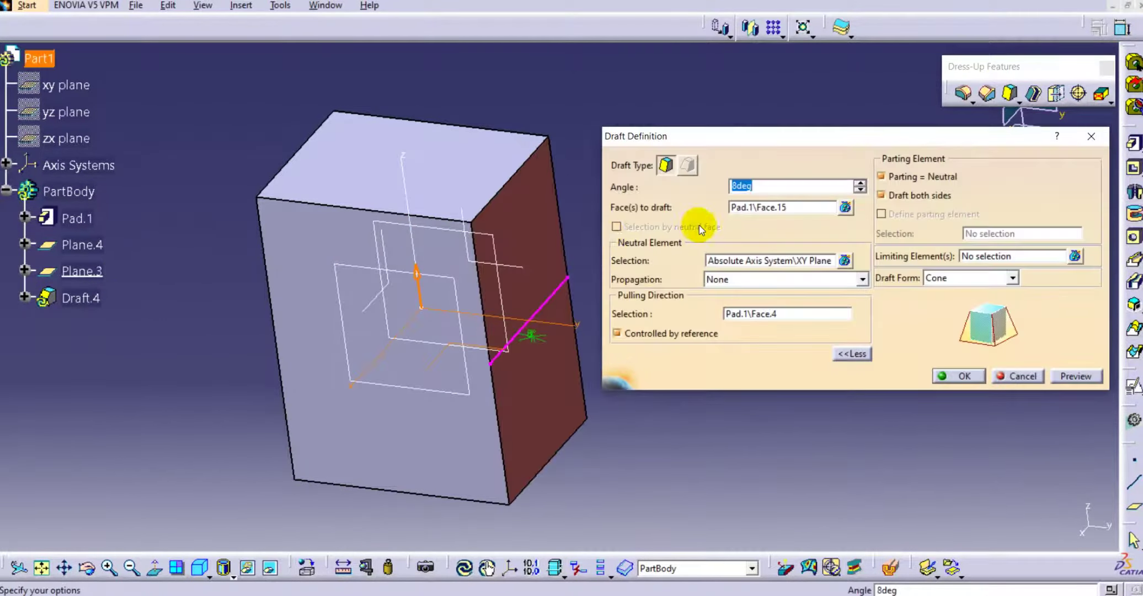
left_click(269, 274)
middle_click_drag(269, 274, 429, 286)
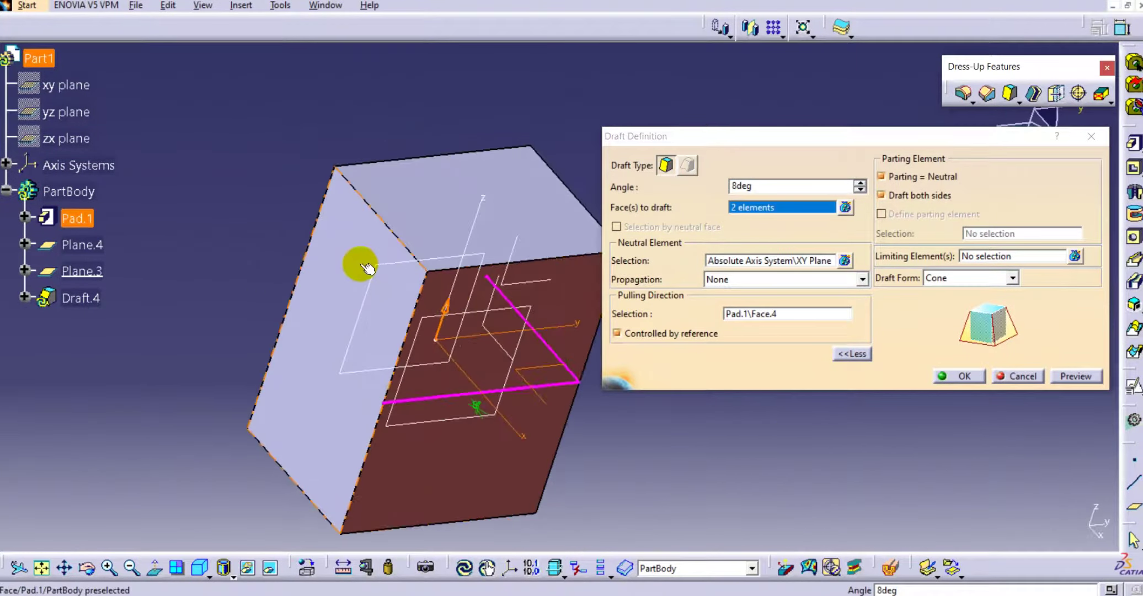
left_click(349, 258)
middle_click_drag(304, 247, 557, 262)
left_click(557, 262)
middle_click_drag(558, 334, 78, 218)
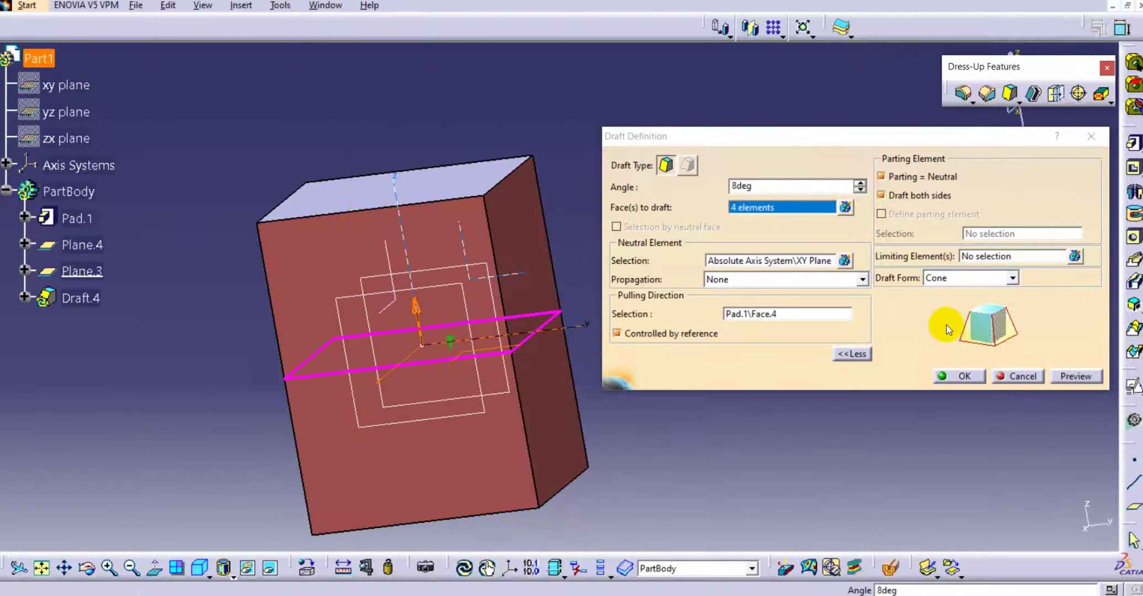
left_click(940, 377)
- Inspect the block drafted on all sides and deactivate the Draft.4 feature
middle_click_drag(722, 199, 513, 225)
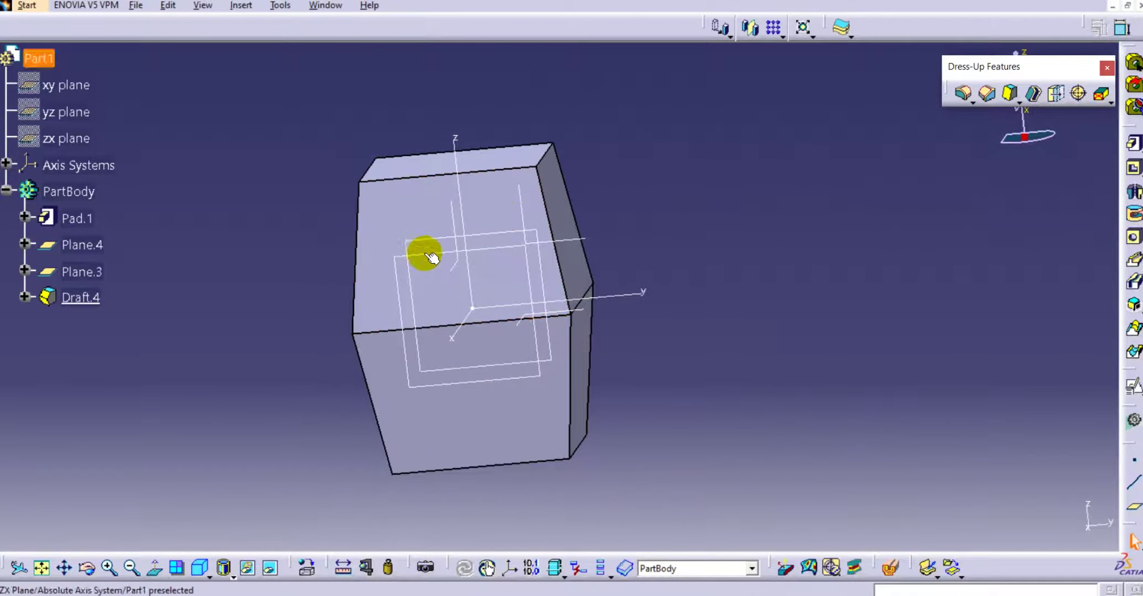
double_click(81, 297)
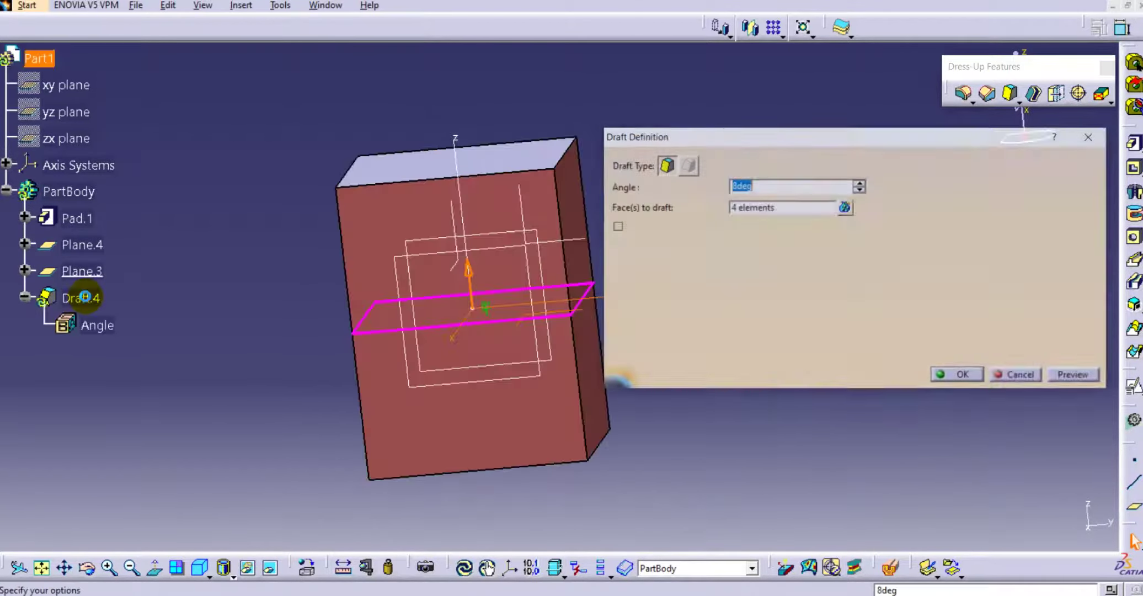
left_click(1007, 377)
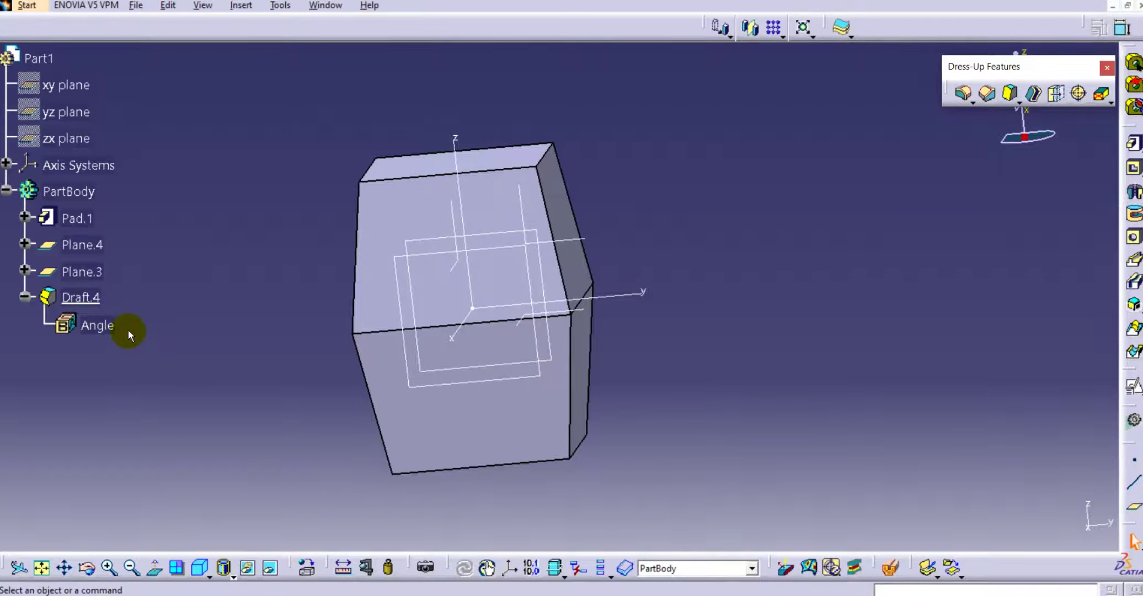
left_click(81, 297)
right_click(81, 297)
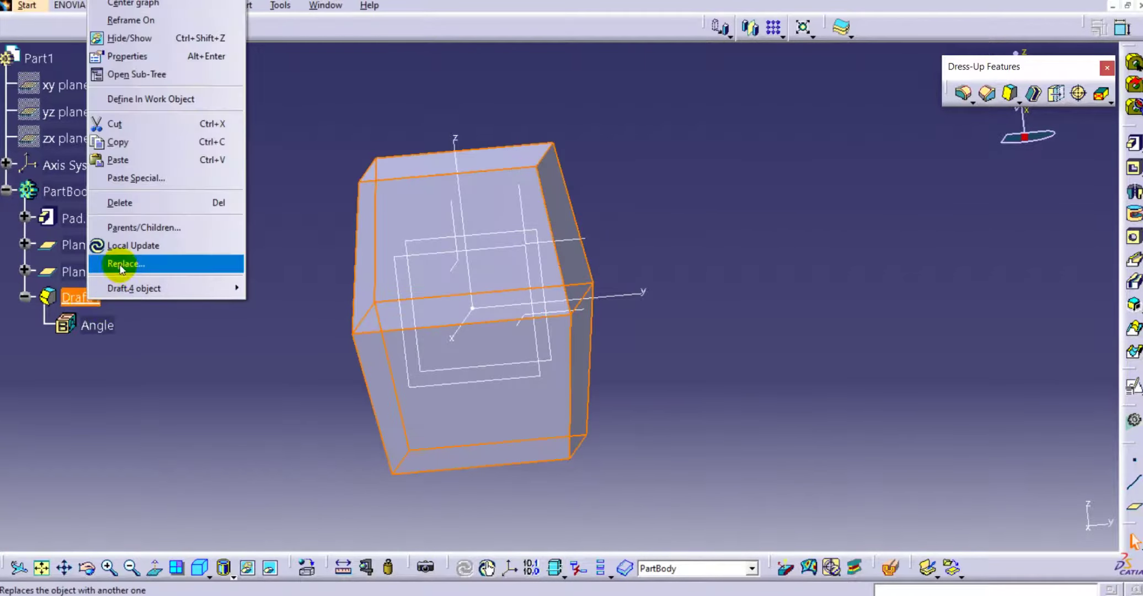
mouse_move(176, 289)
left_click(312, 366)
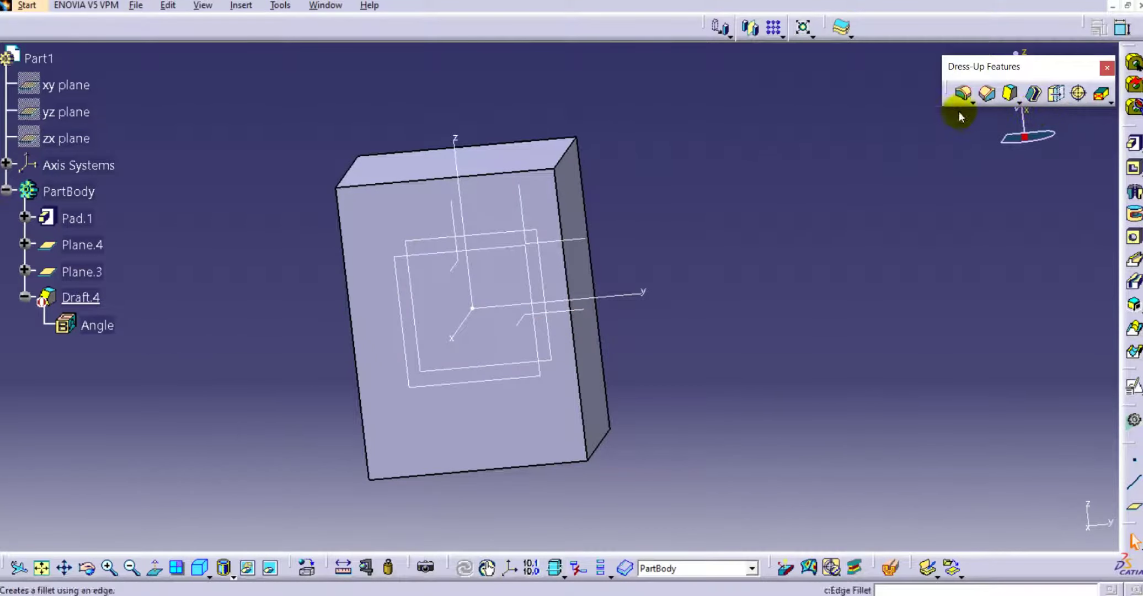
left_click(1018, 102)
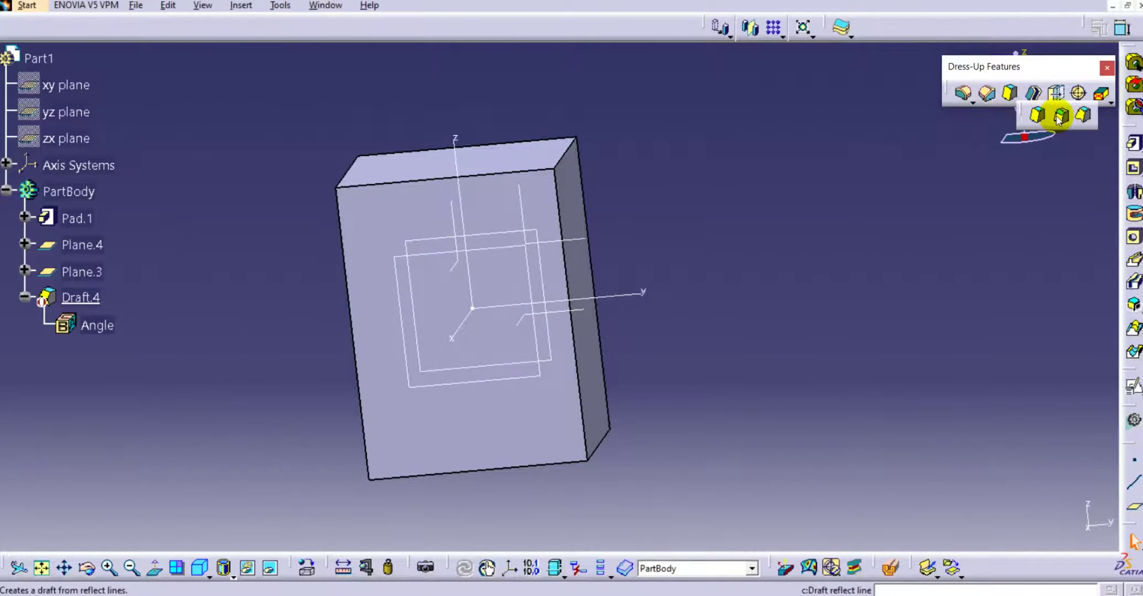
left_click(1059, 117)
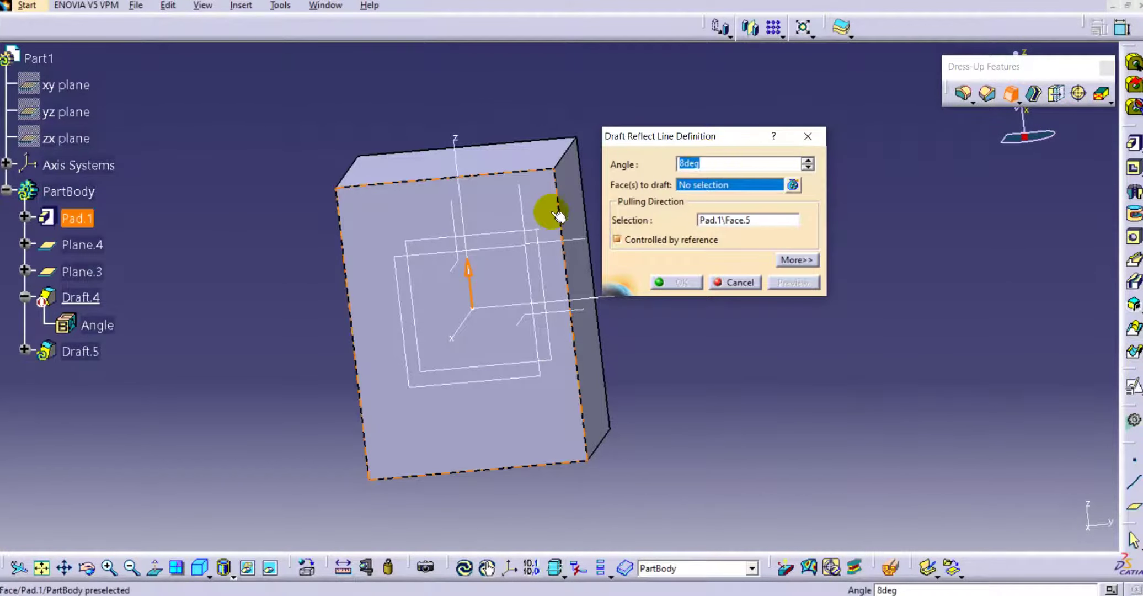
middle_click_drag(561, 274, 347, 270)
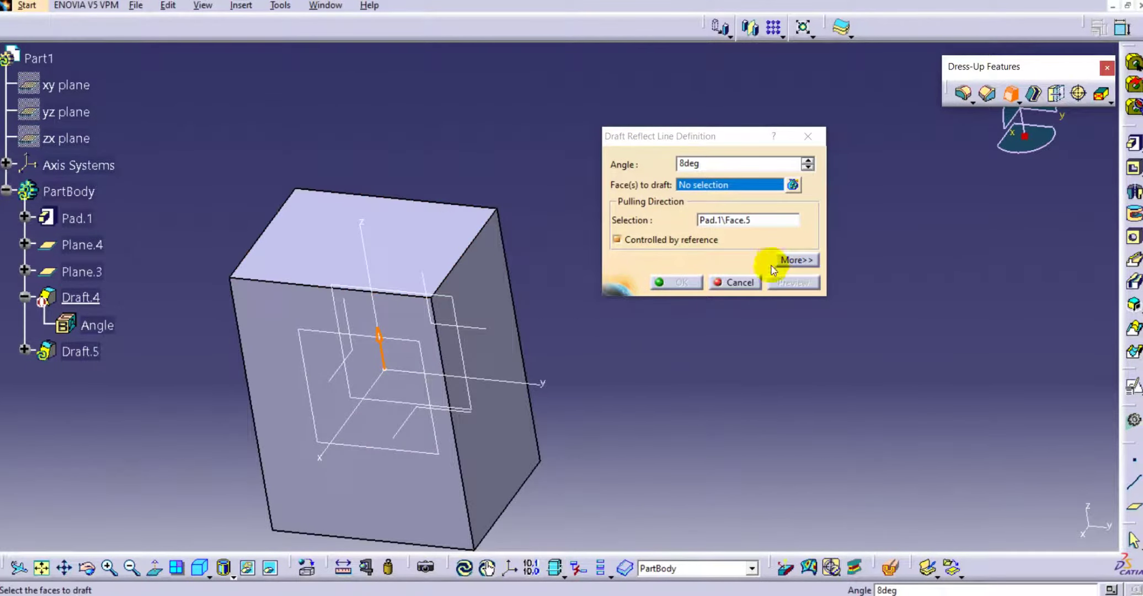
left_click(734, 282)
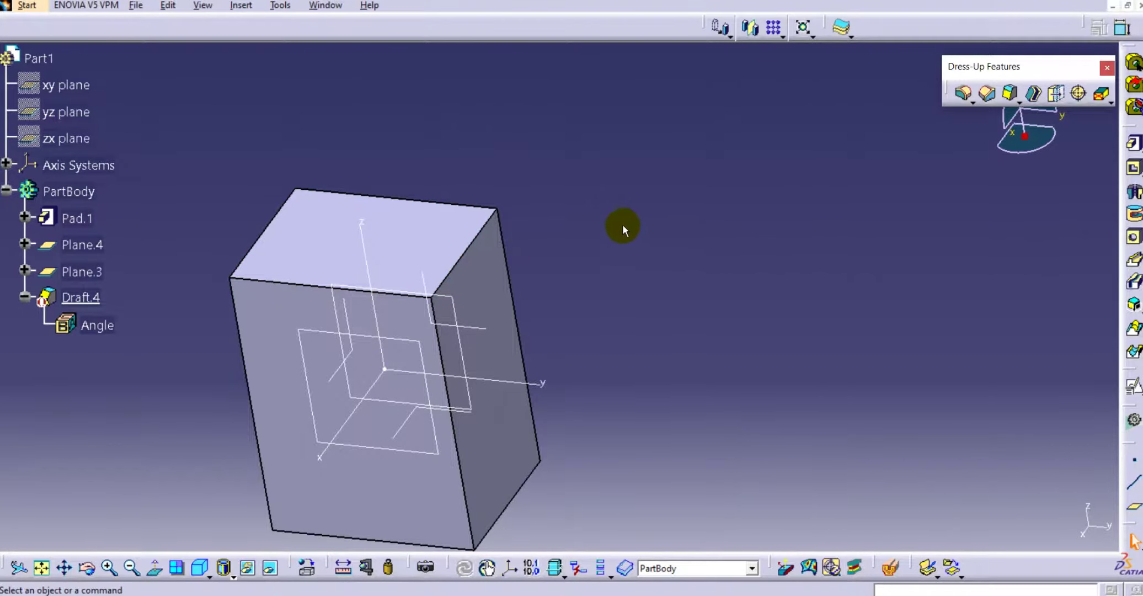
- Fillet all four edges of the block's top face with a 5 mm radius
middle_click_drag(621, 226, 643, 228)
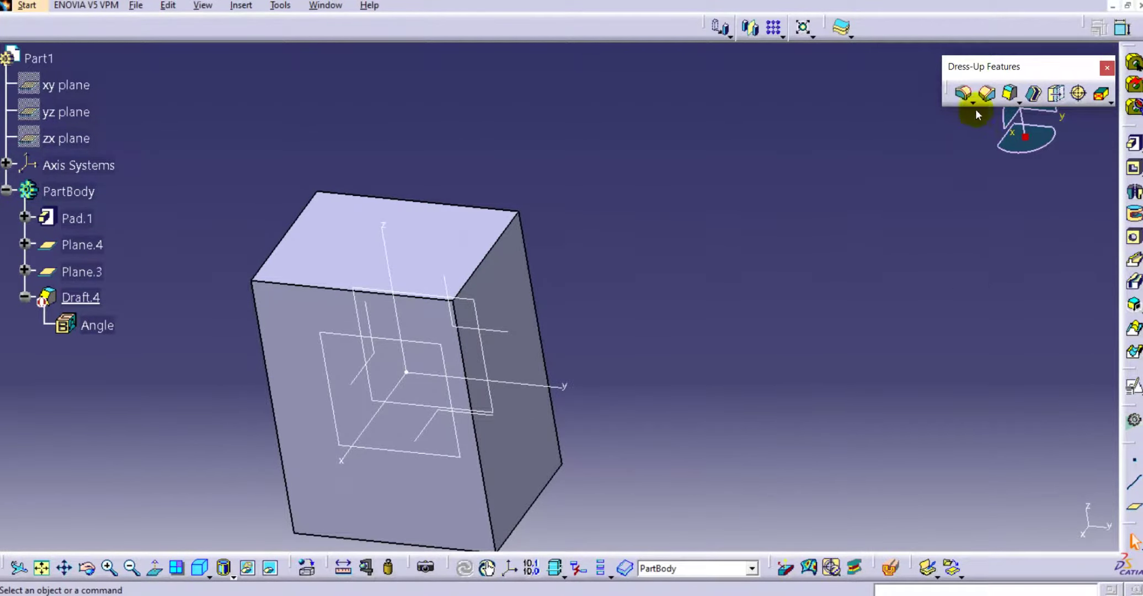
left_click(964, 91)
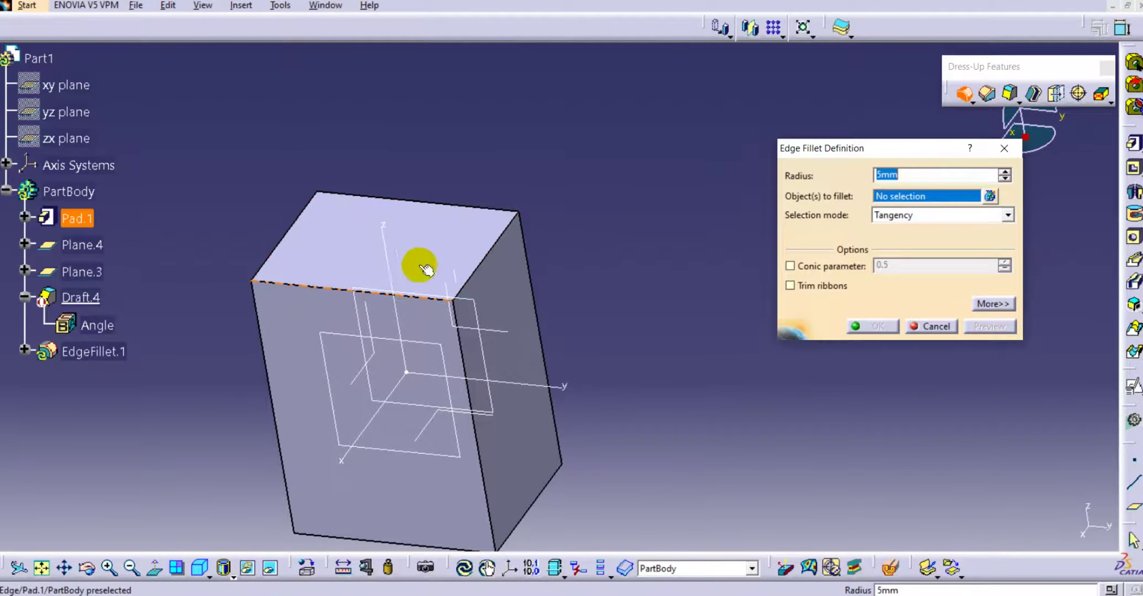
left_click(485, 254)
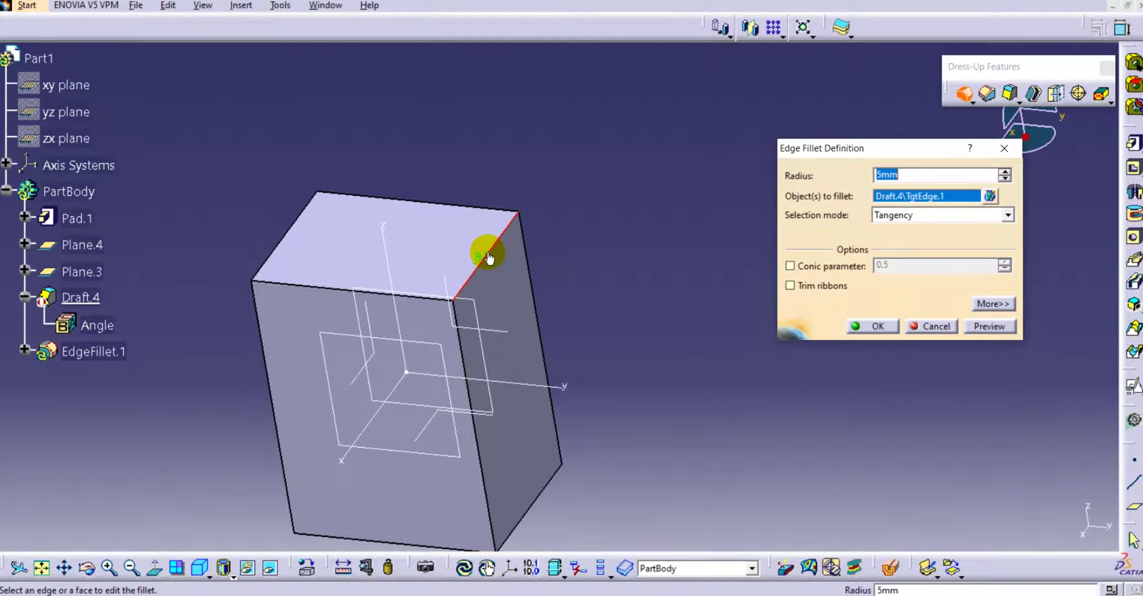
left_click(301, 282)
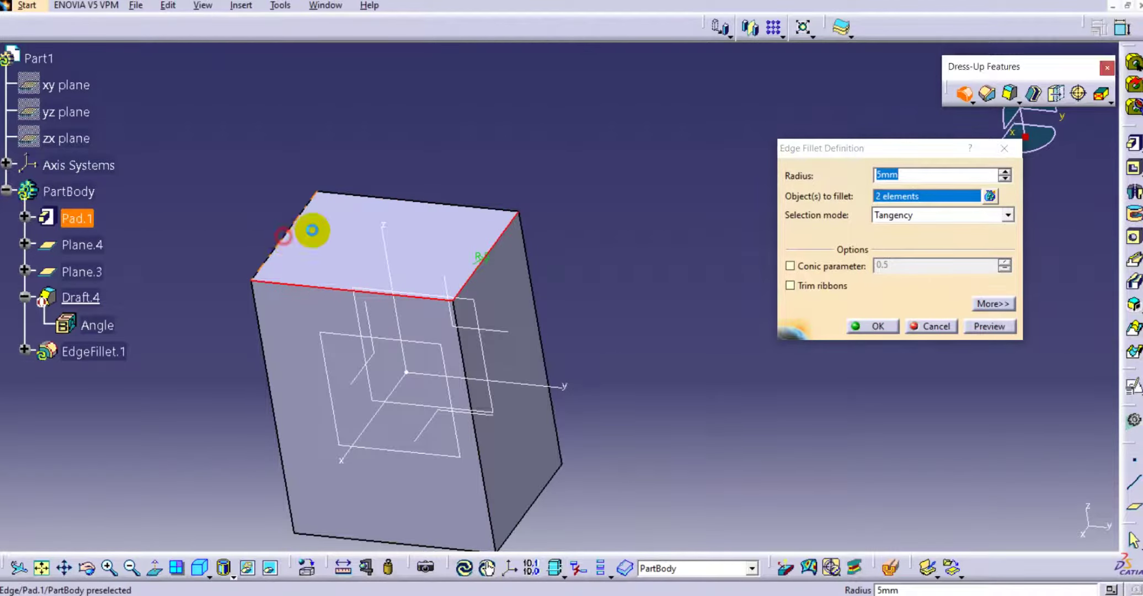
left_click(283, 236)
left_click(411, 206)
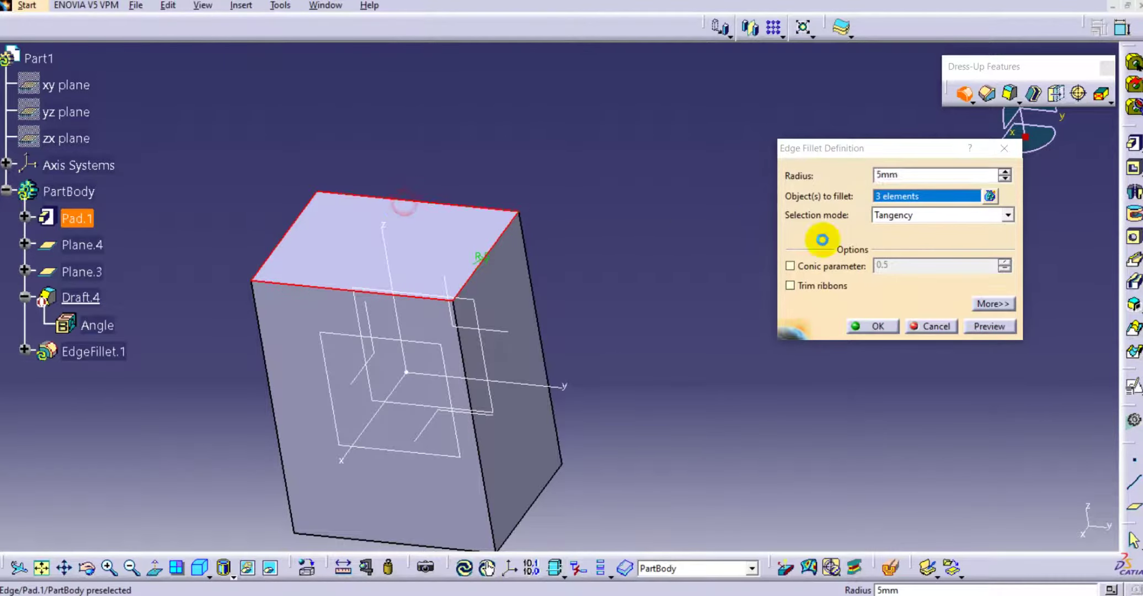
left_click(868, 325)
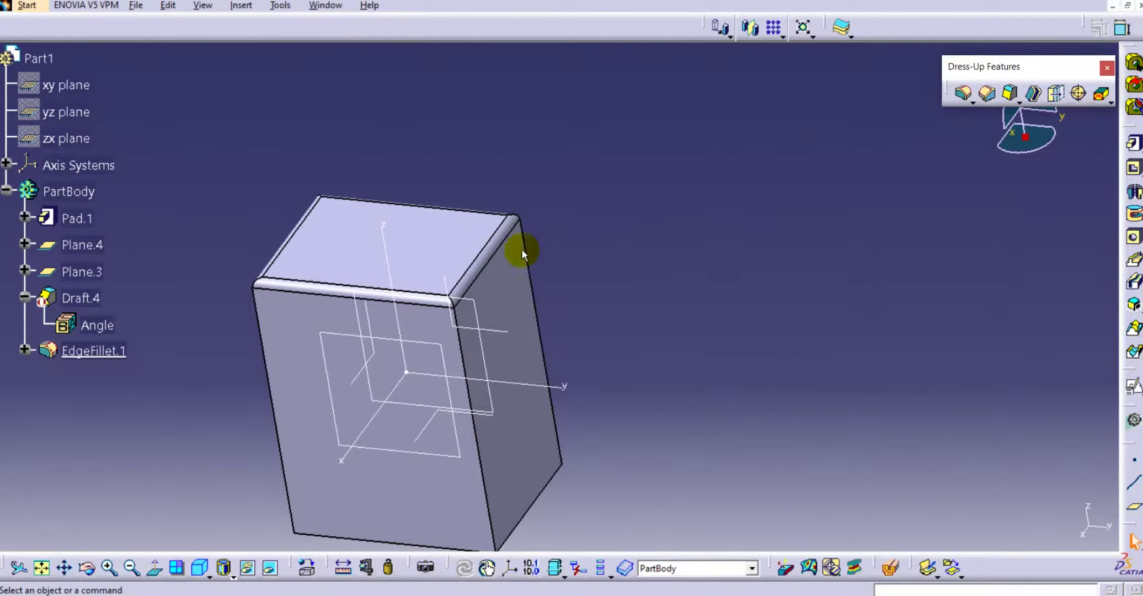
middle_click_drag(607, 336, 631, 329)
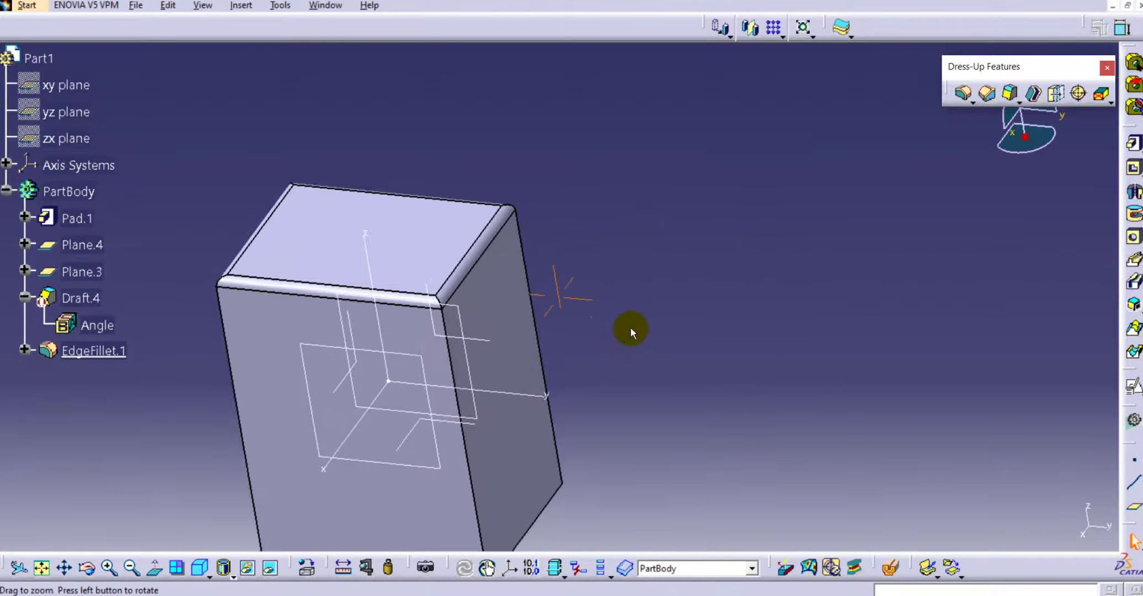
- Delete the EdgeFillet.1 feature from the part body
left_click(83, 350)
right_click(83, 351)
left_click(143, 254)
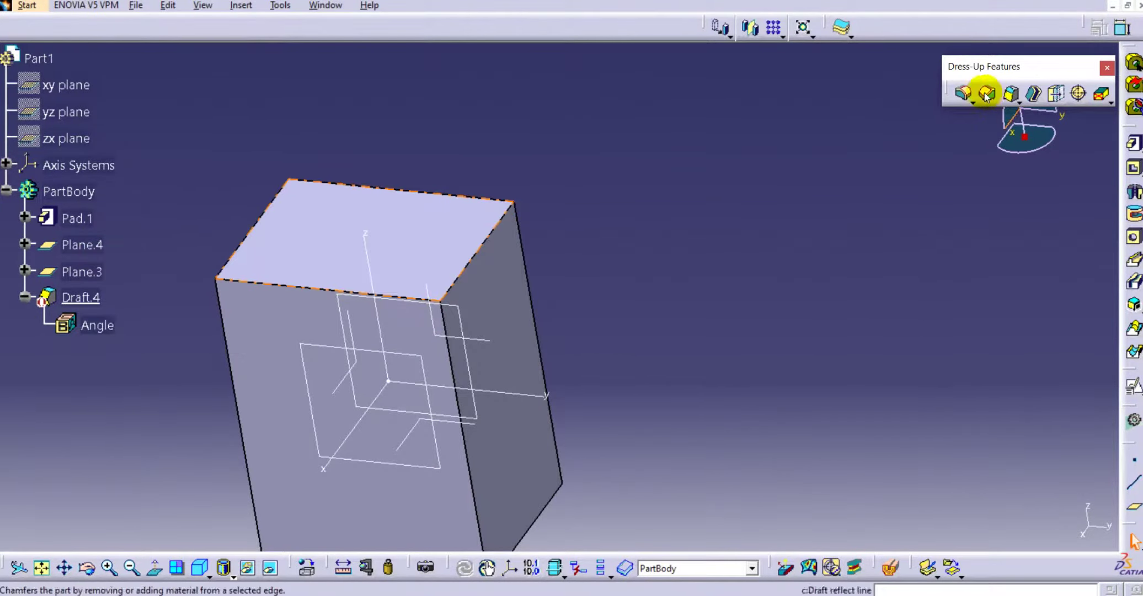
- Apply a 5 mm edge fillet to only the block's top edge on the positive Y side
left_click(963, 92)
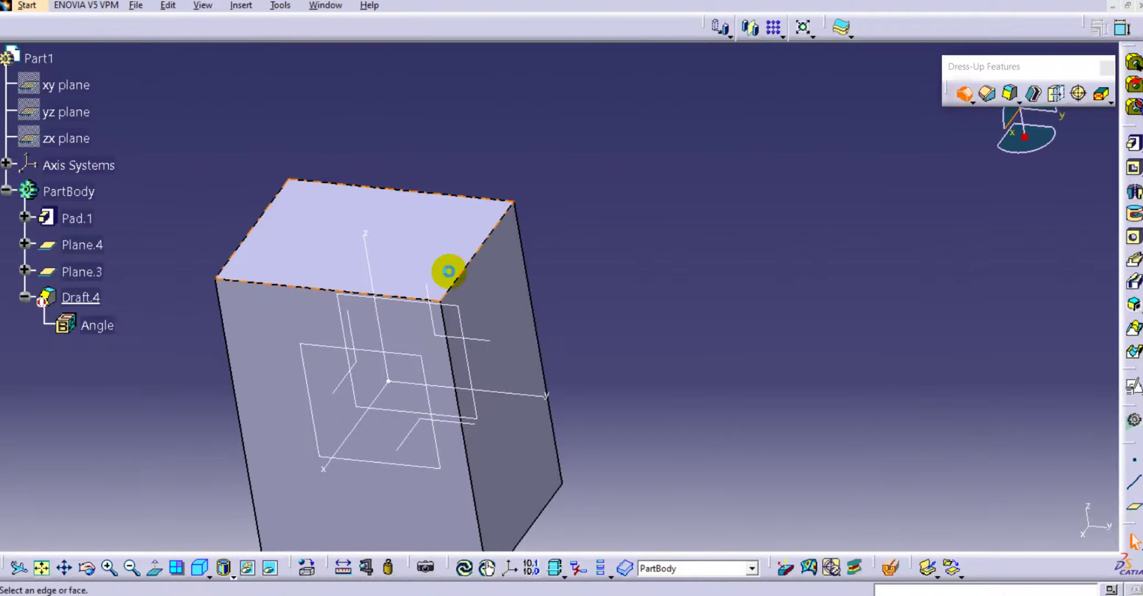
left_click(473, 252)
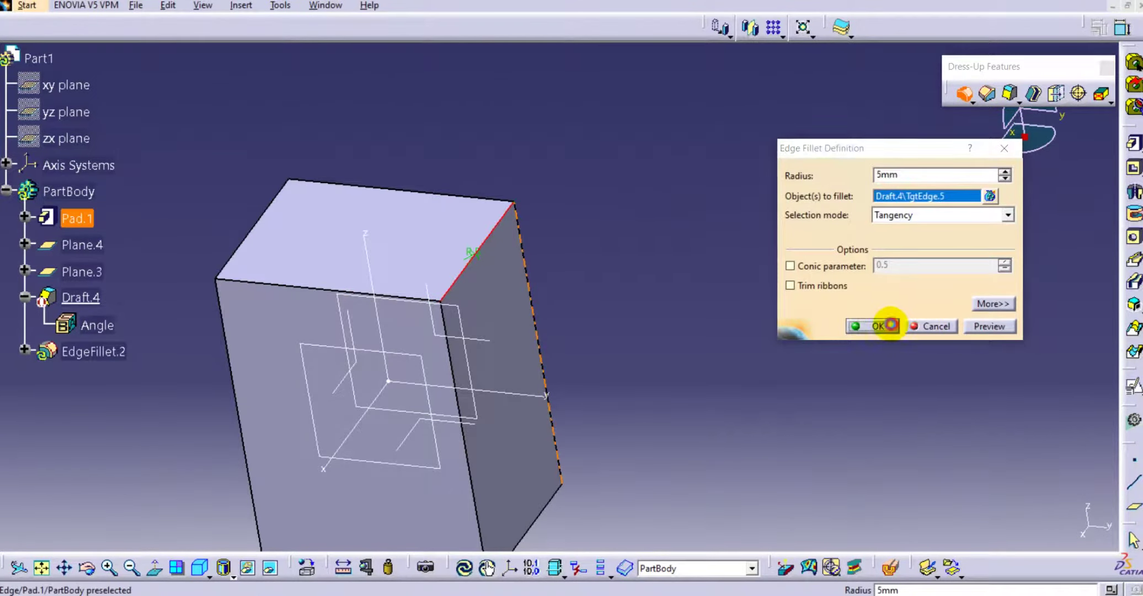
left_click(891, 325)
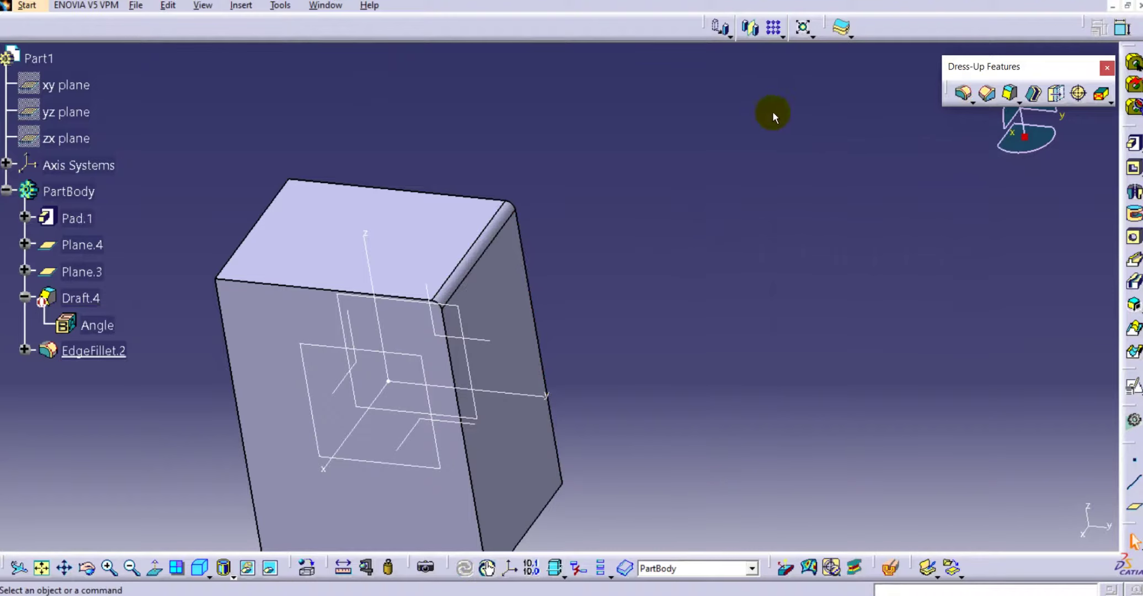
- Create a Draft Reflect Line at 8deg on the fillet face, keeping Pad.1\Face.5 as pulling direction, and preview and apply it
left_click(1010, 92)
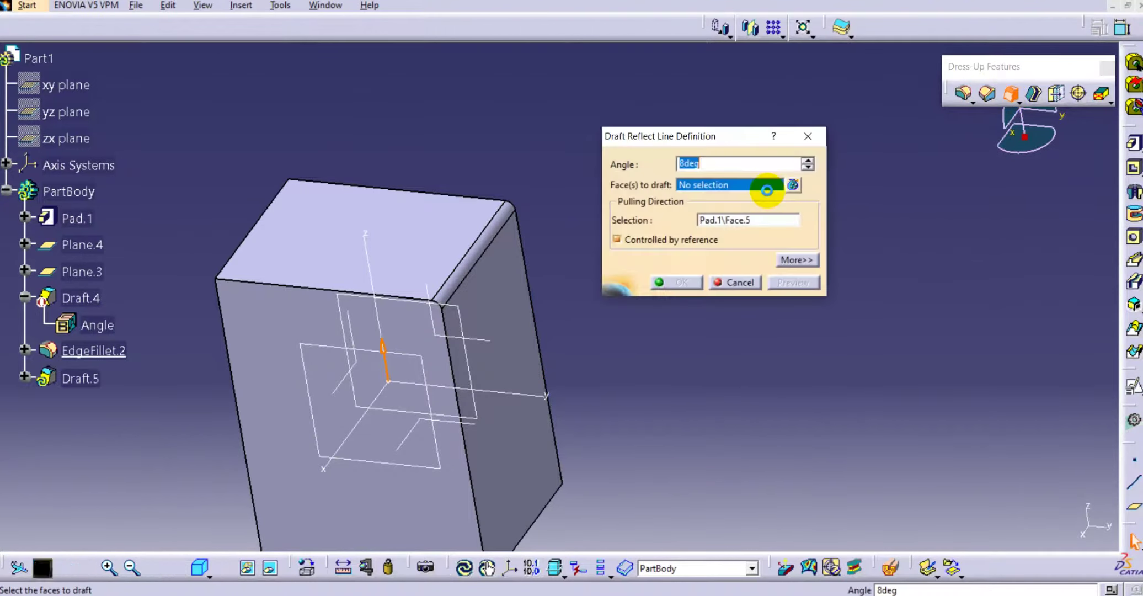
left_click_drag(665, 138, 692, 105)
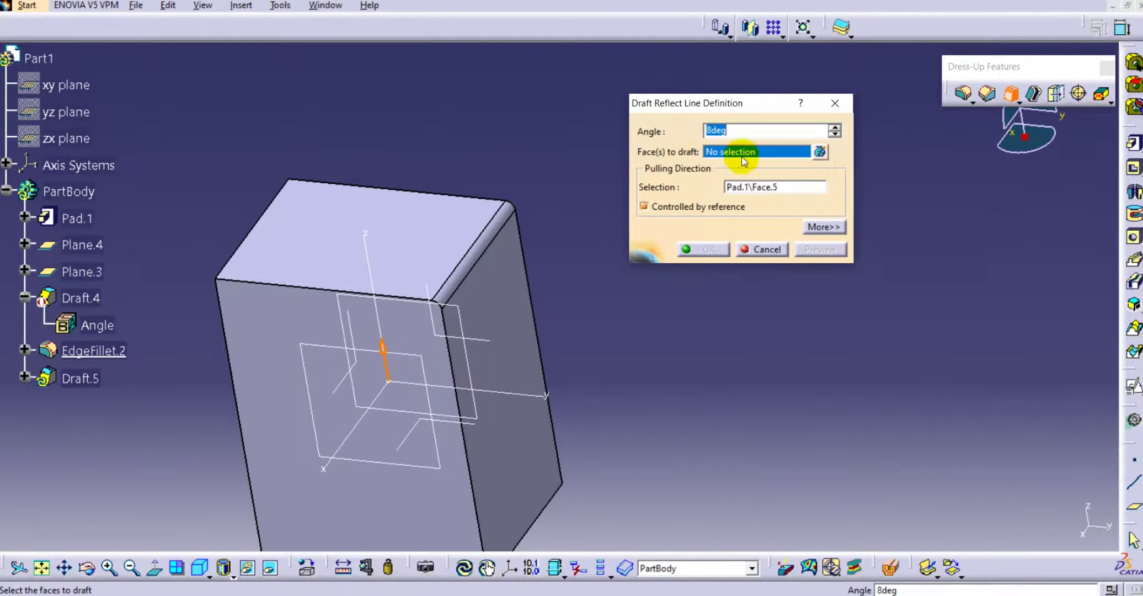
left_click(501, 218)
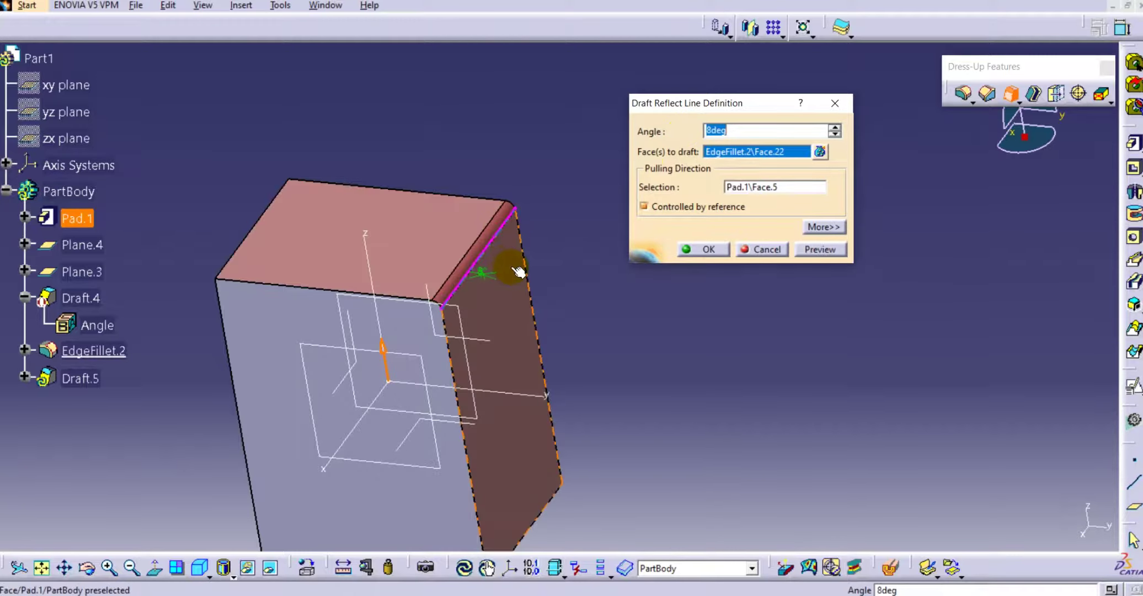
middle_click_drag(594, 245, 575, 230)
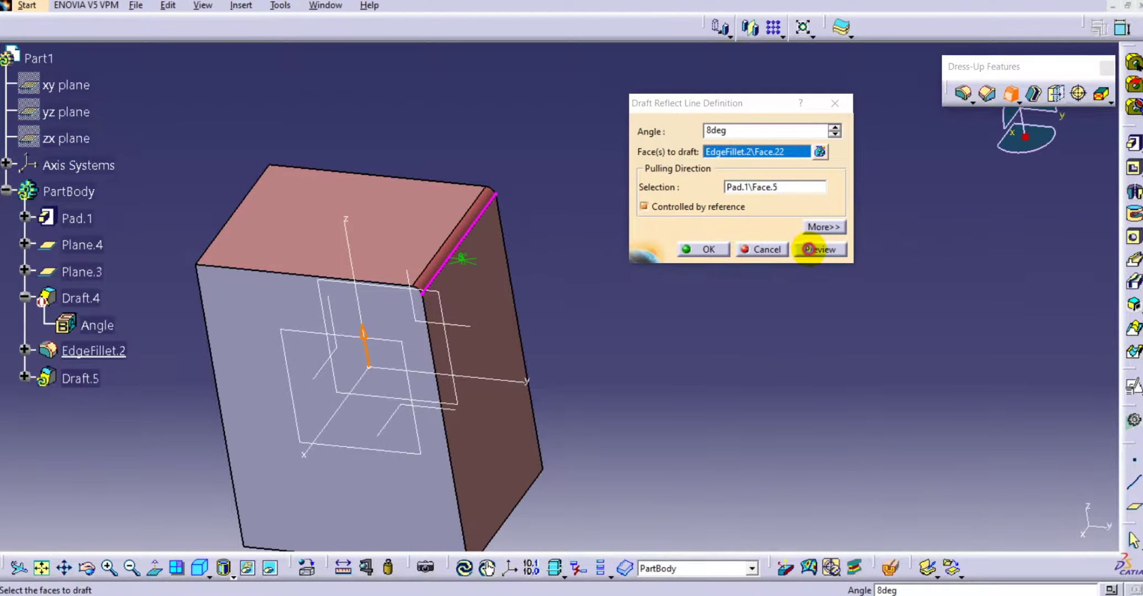
left_click(808, 249)
left_click(696, 249)
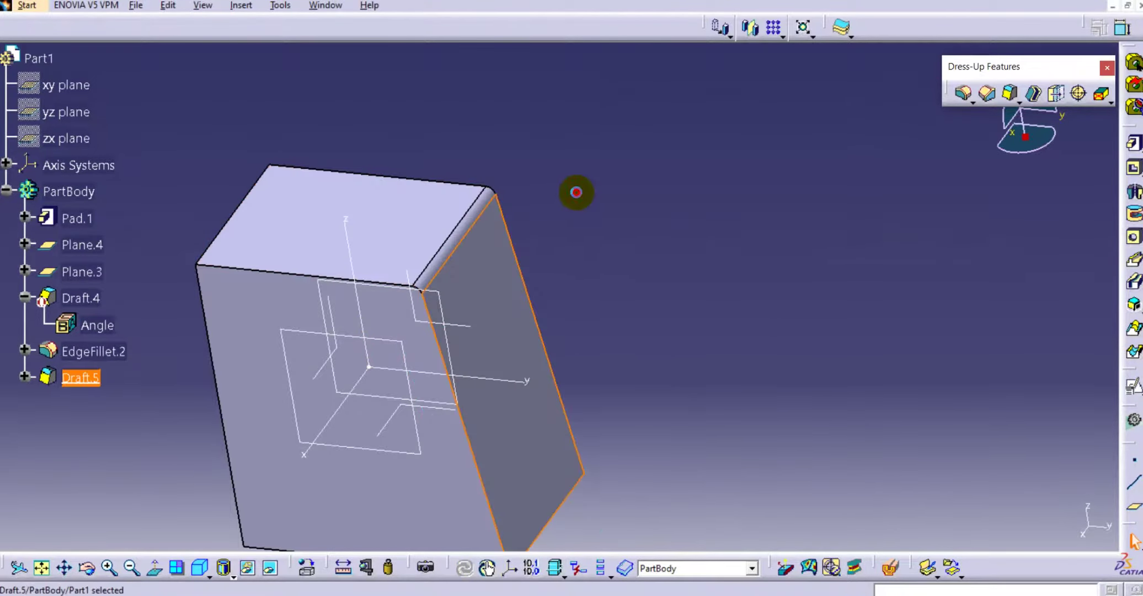
middle_click_drag(548, 234, 579, 173)
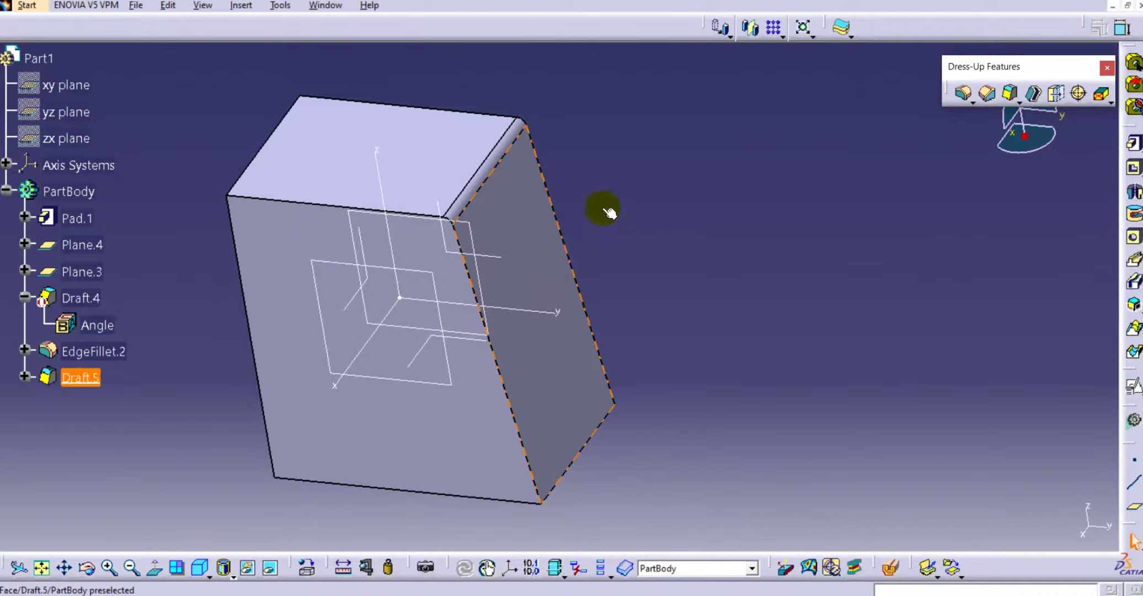
left_click(174, 408)
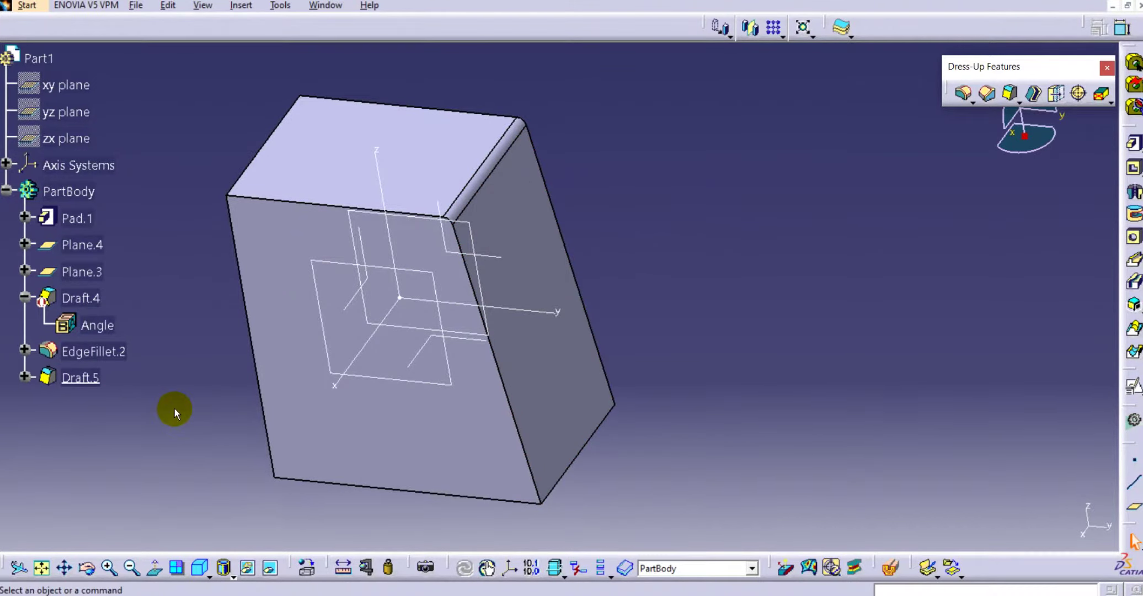
middle_click_drag(174, 408, 757, 313)
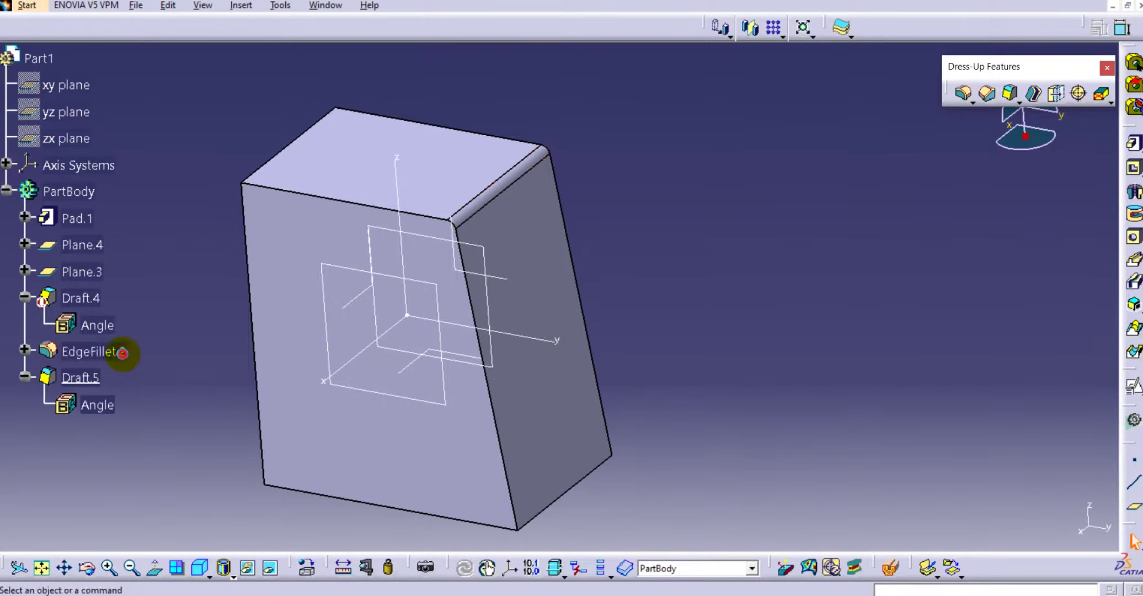
- Edit EdgeFillet.2 to add the three other top edges of the block at the 5 mm radius
double_click(118, 352)
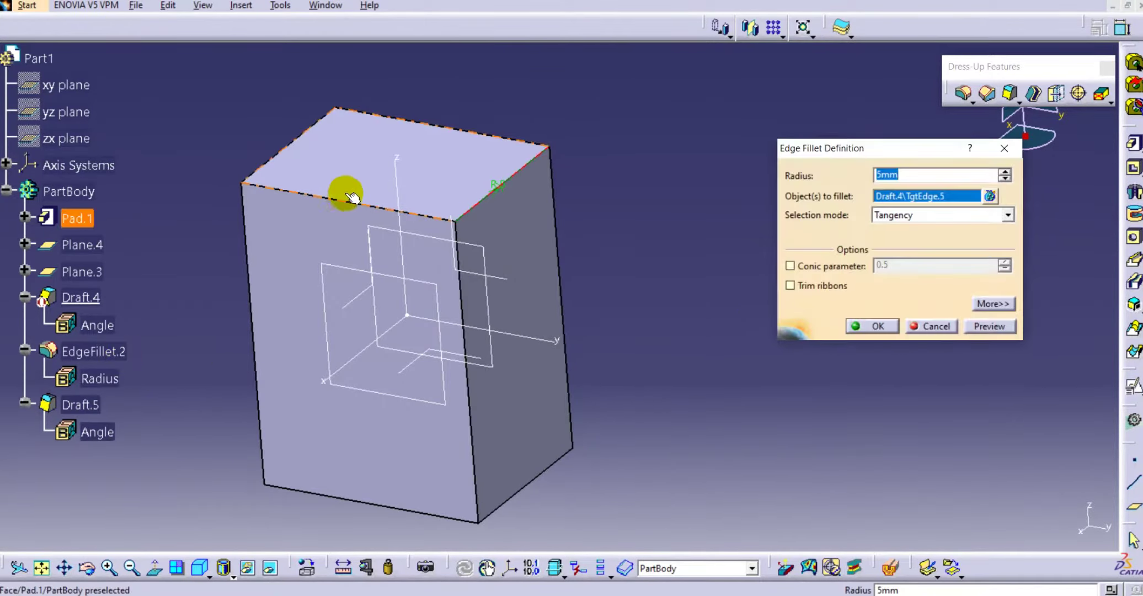
left_click(342, 200)
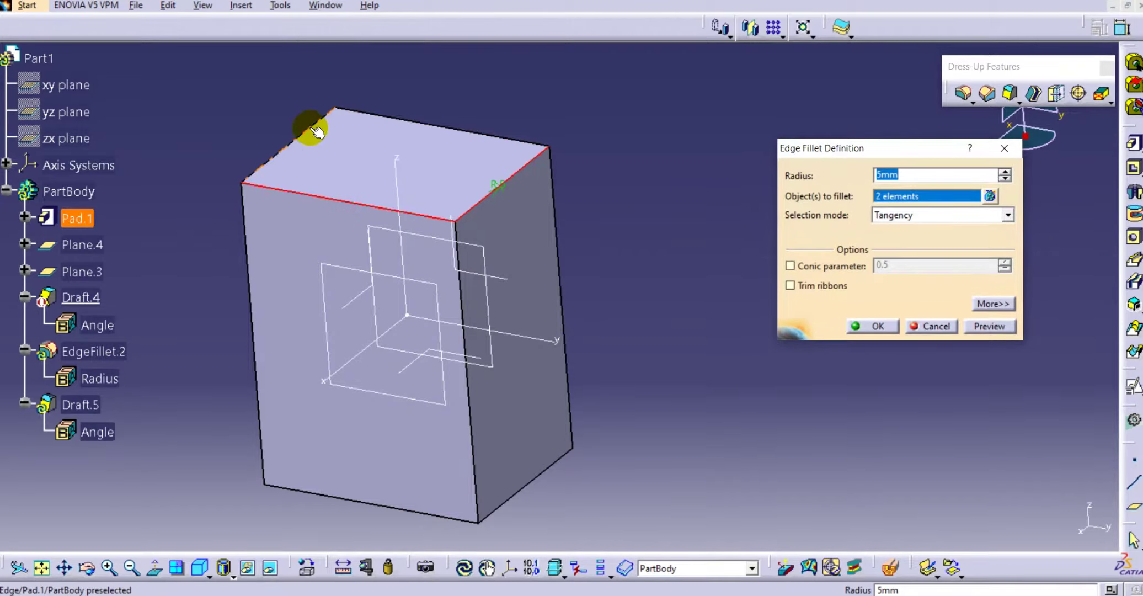
left_click(317, 130)
left_click(392, 119)
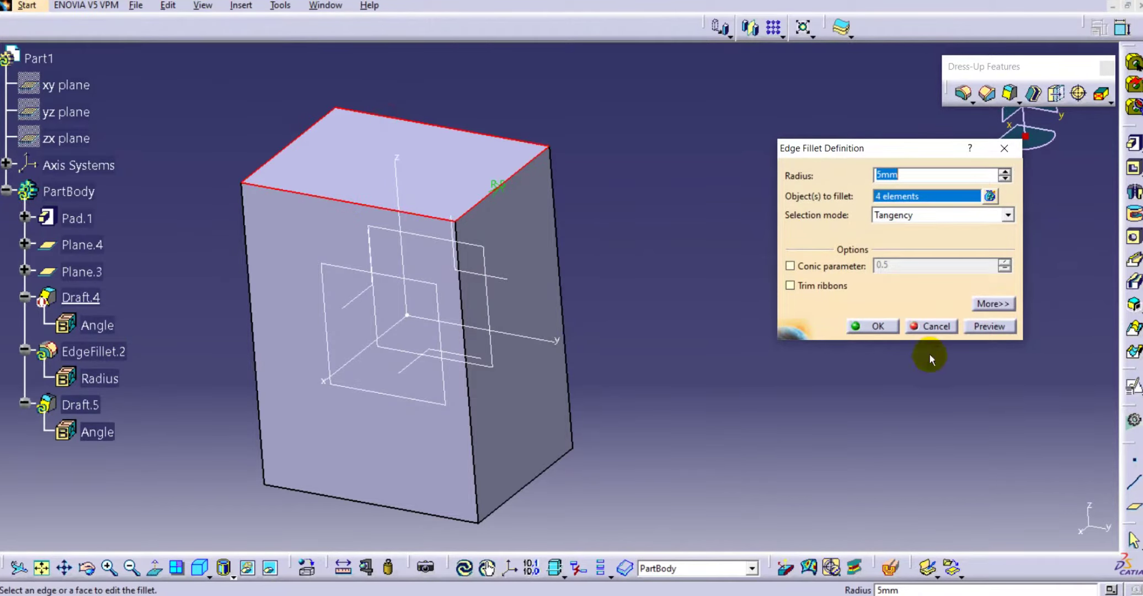
left_click(875, 324)
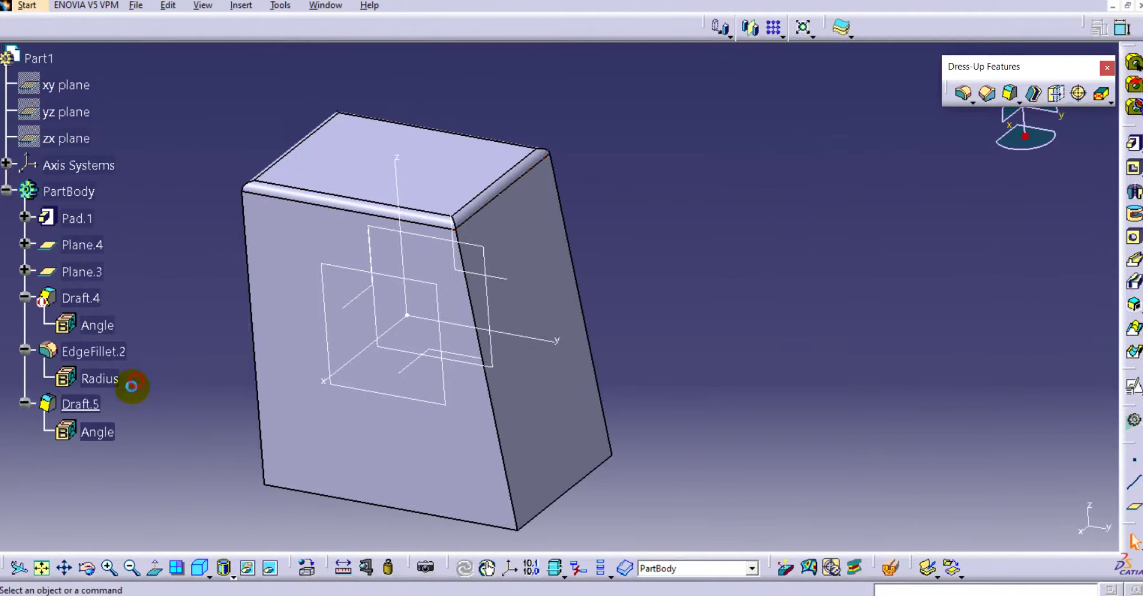
- Edit Draft.5 to add the three other fillet faces to the faces to draft, and apply the 8deg draft
left_click(91, 400)
double_click(81, 403)
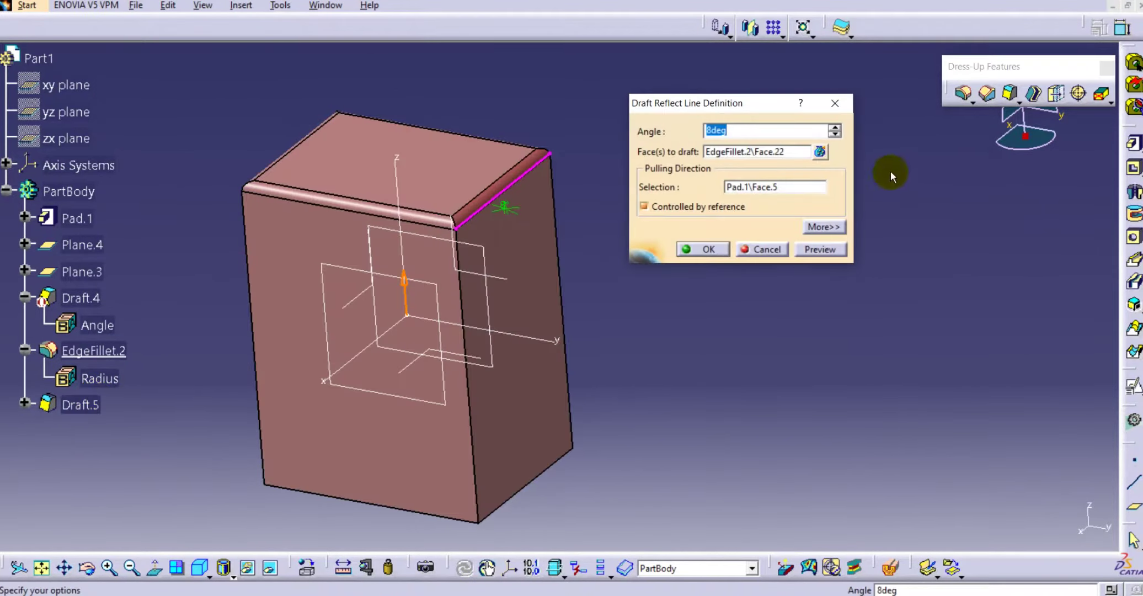
left_click(712, 151)
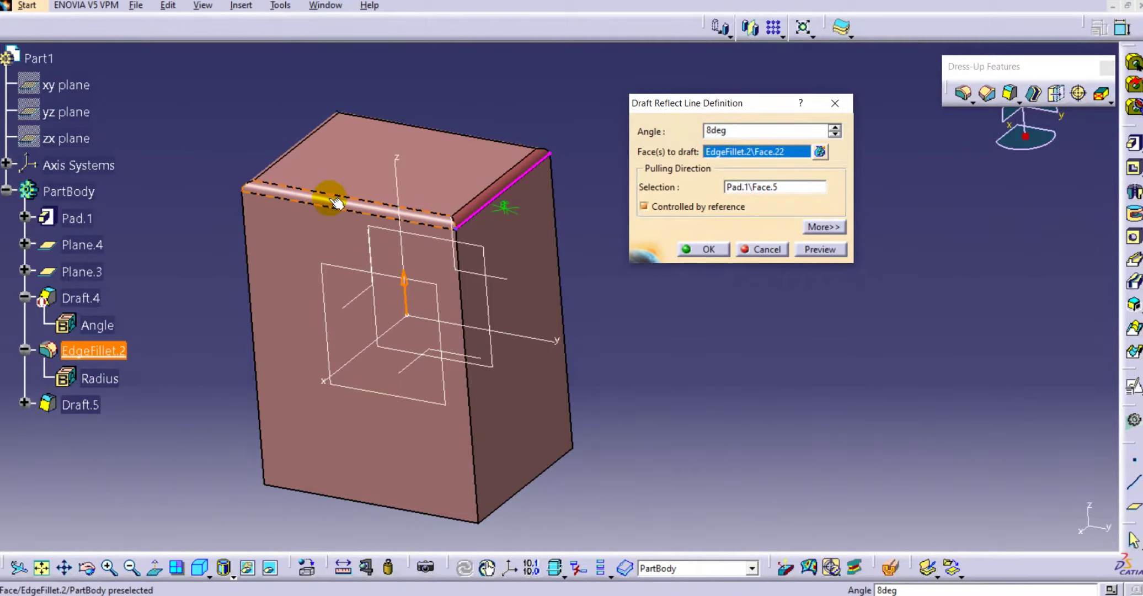
left_click(378, 138)
middle_click_drag(383, 135, 391, 222)
left_click(391, 220)
middle_click_drag(582, 217, 433, 400)
left_click(445, 313)
middle_click_drag(399, 433, 421, 201)
left_click(722, 251)
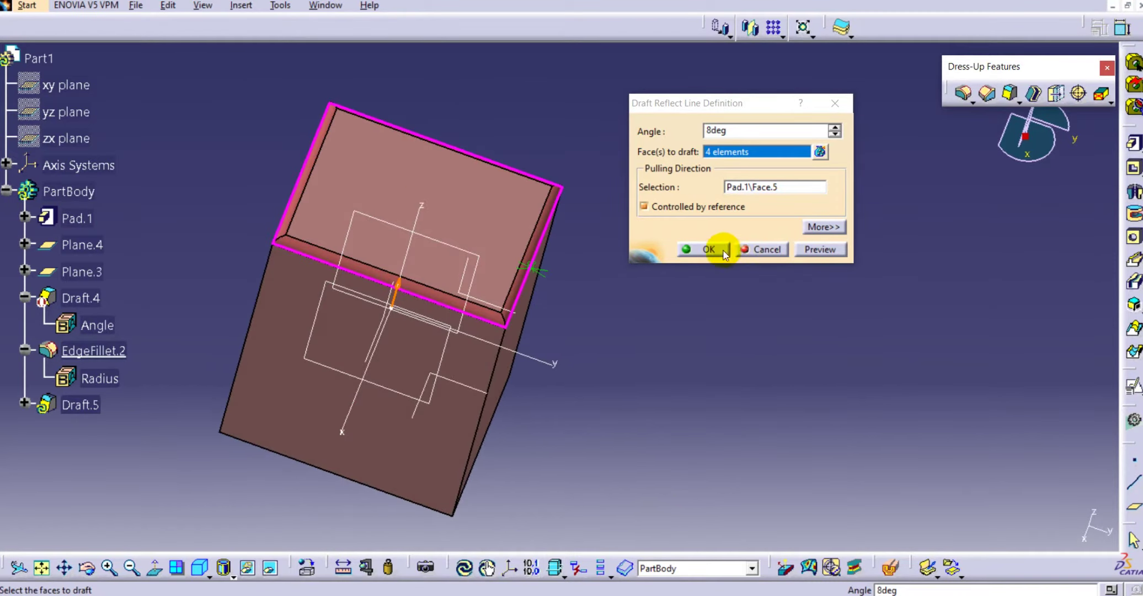
left_click(613, 316)
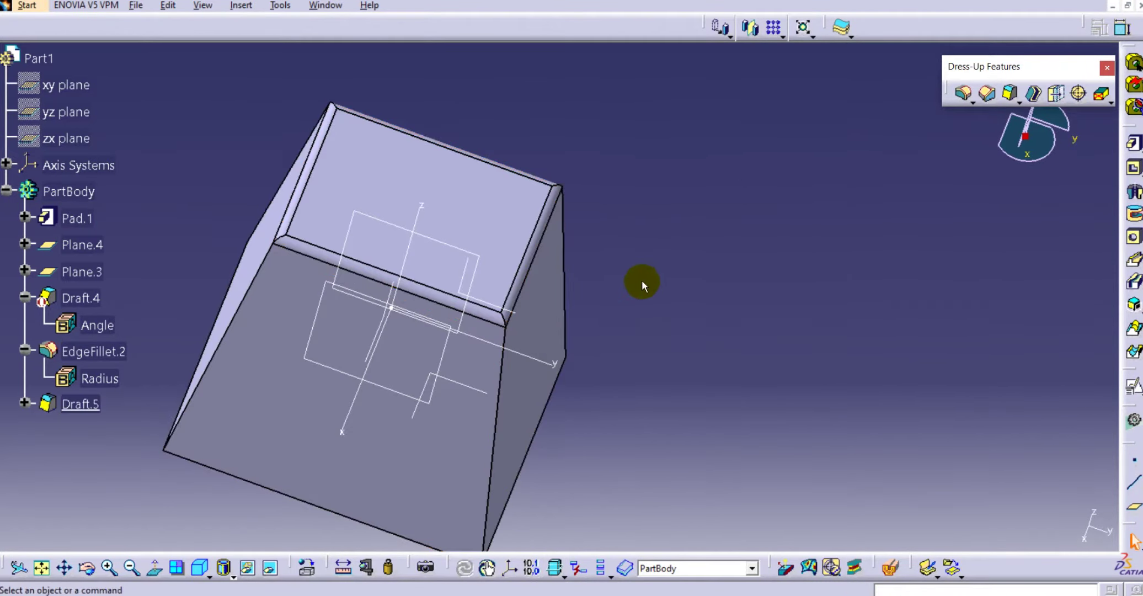
middle_click_drag(641, 285, 572, 222)
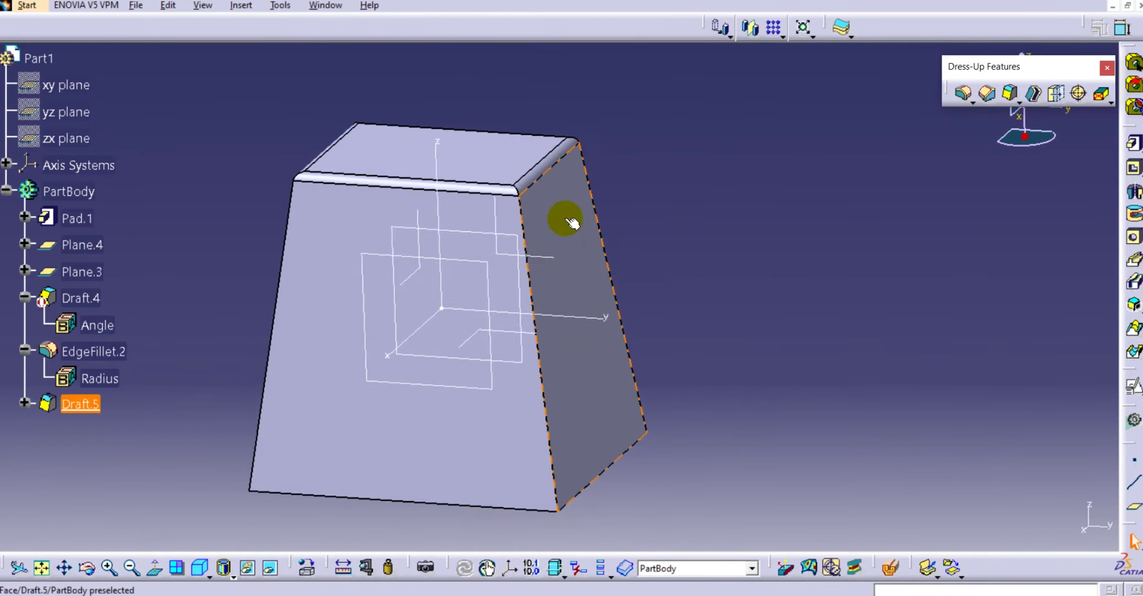